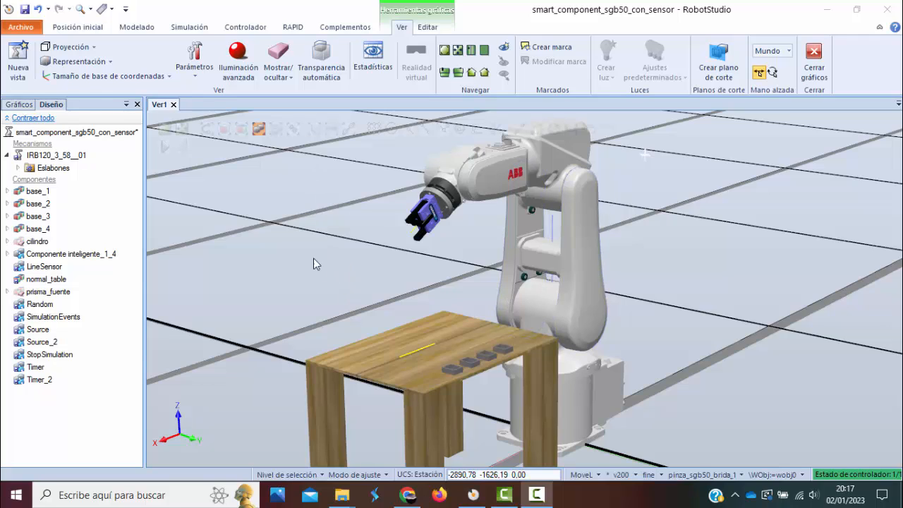
# Run the pick-and-place simulation, watch the gripper at the table up close, and stop it
pyautogui.click(164, 147)
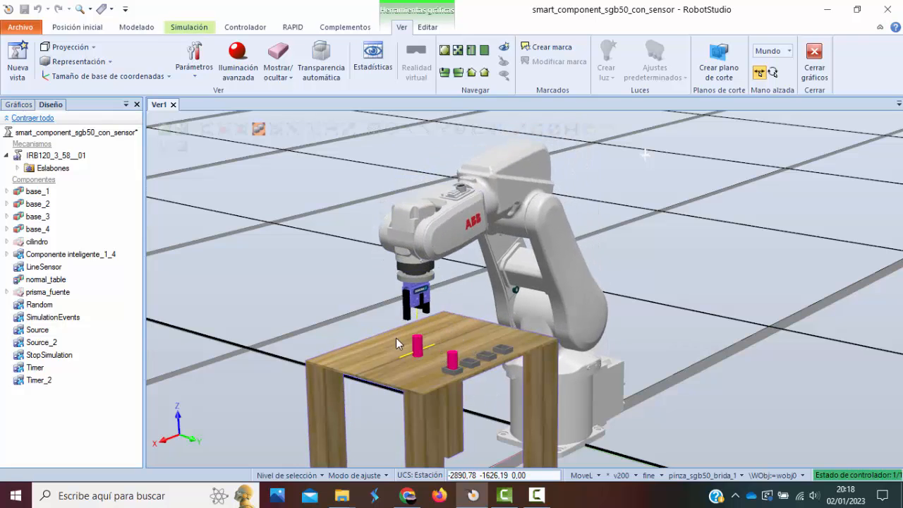
pyautogui.scroll(2, 432, 350)
pyautogui.scroll(2, 432, 350)
pyautogui.scroll(3, 413, 244)
pyautogui.scroll(-2, 414, 243)
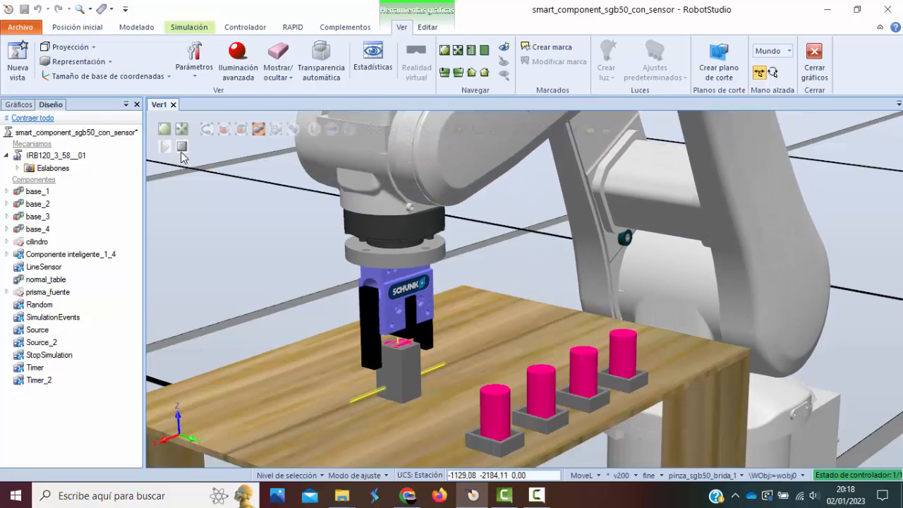
pyautogui.click(181, 151)
# Examine the Schunk gripper on the robot flange and its position relative to the table from several angles and distances
pyautogui.scroll(-2, 321, 233)
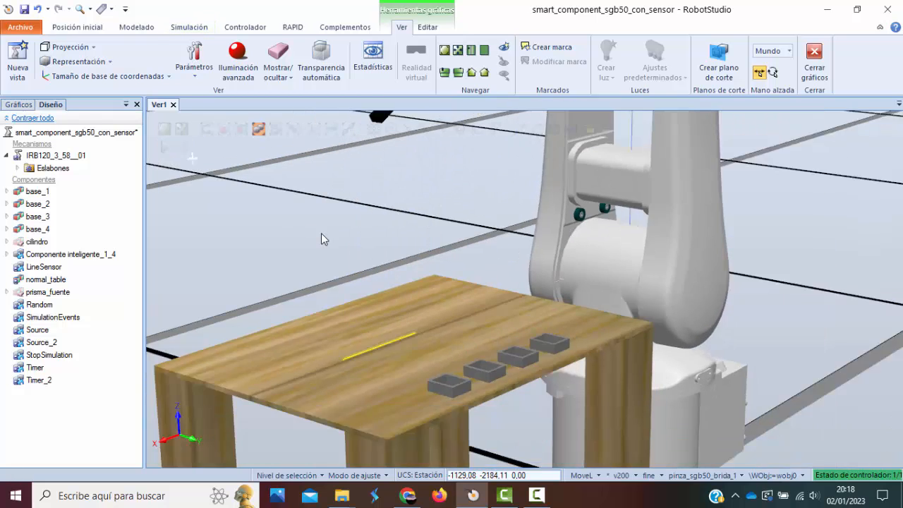
pyautogui.moveTo(321, 233); pyautogui.dragTo(474, 231, button='middle')
pyautogui.keyDown('ctrl'); pyautogui.keyDown('shift'); pyautogui.moveTo(475, 232); pyautogui.dragTo(475, 252); pyautogui.keyUp('shift'); pyautogui.keyUp('ctrl')
pyautogui.scroll(3, 456, 233)
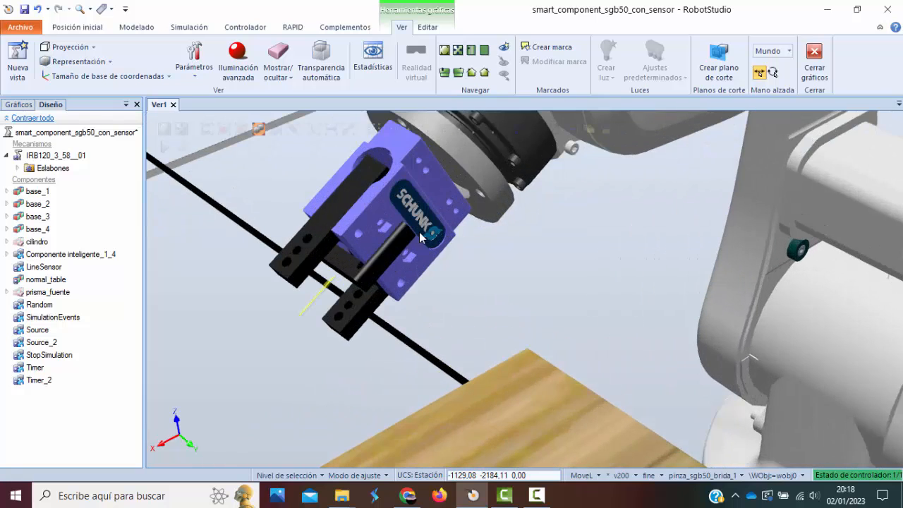
pyautogui.scroll(-3, 395, 229)
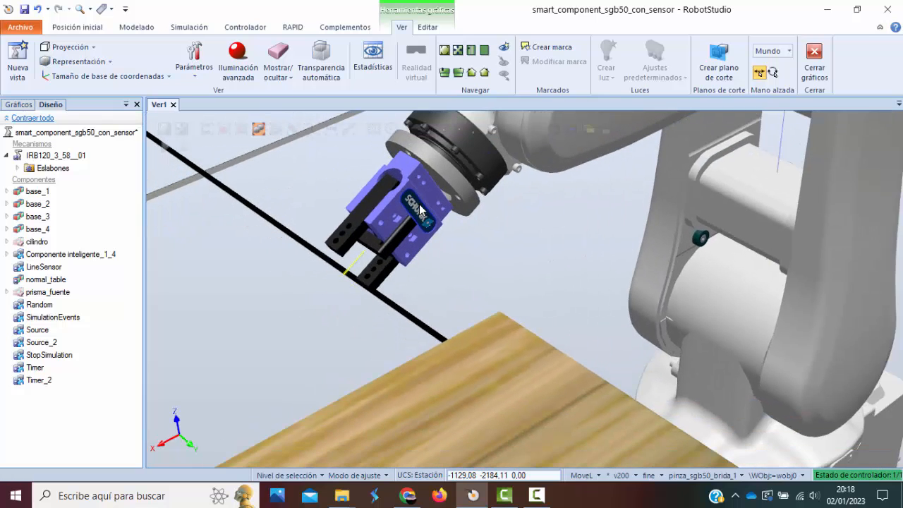
pyautogui.scroll(4, 402, 230)
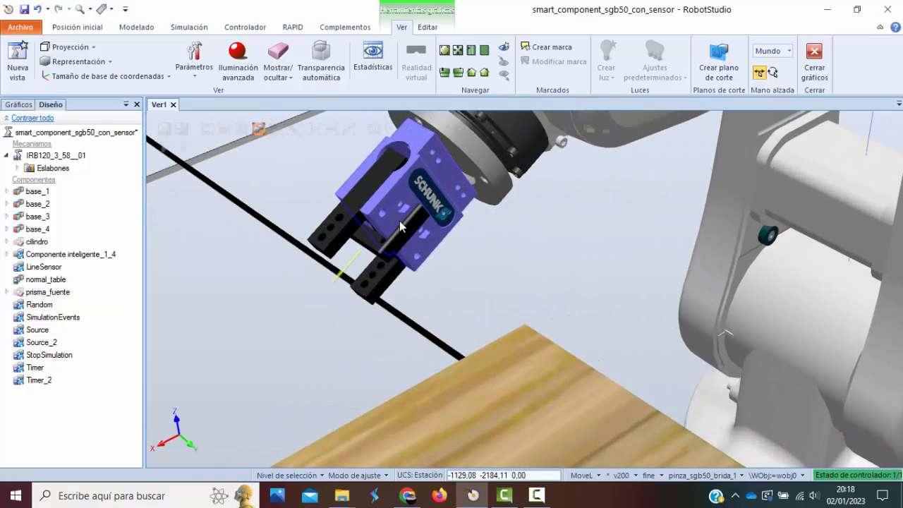
pyautogui.scroll(-2, 401, 220)
pyautogui.moveTo(401, 220)
pyautogui.keyDown('ctrl'); pyautogui.keyDown('shift'); pyautogui.mouseDown()
pyautogui.moveTo(425, 228)
pyautogui.moveTo(407, 214)
pyautogui.moveTo(399, 228)
pyautogui.mouseUp(); pyautogui.keyUp('shift'); pyautogui.keyUp('ctrl')
pyautogui.scroll(-2, 400, 228)
pyautogui.keyDown('ctrl'); pyautogui.moveTo(450, 289); pyautogui.dragTo(469, 264); pyautogui.keyUp('ctrl')
pyautogui.scroll(-1, 471, 237)
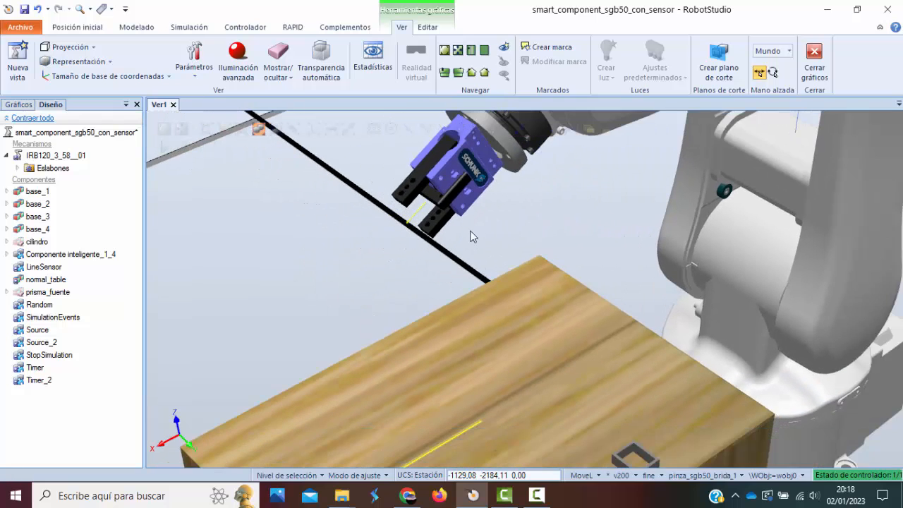
pyautogui.scroll(1, 470, 232)
pyautogui.scroll(-3, 471, 236)
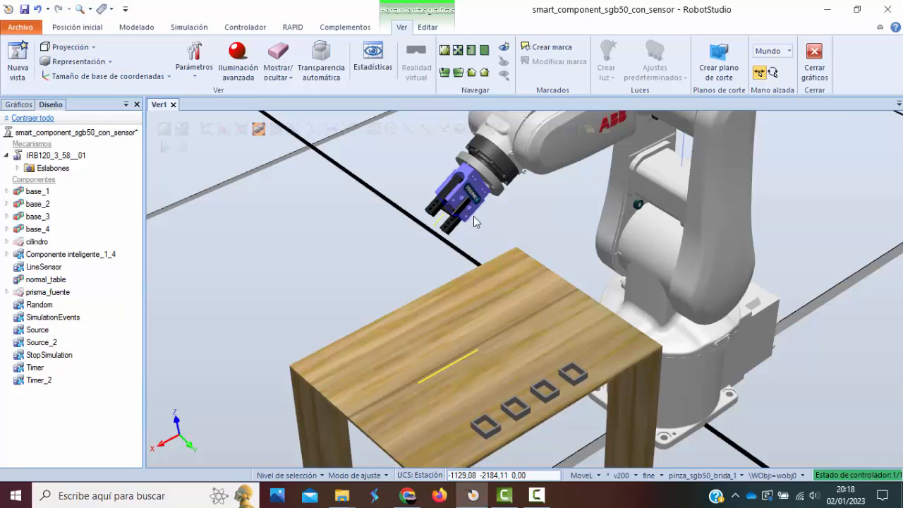
pyautogui.scroll(-2, 486, 216)
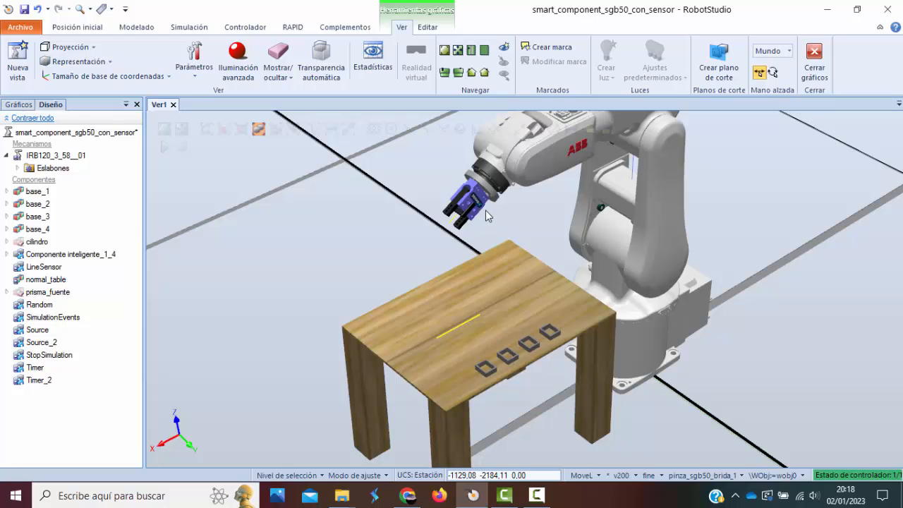
pyautogui.scroll(-1, 485, 213)
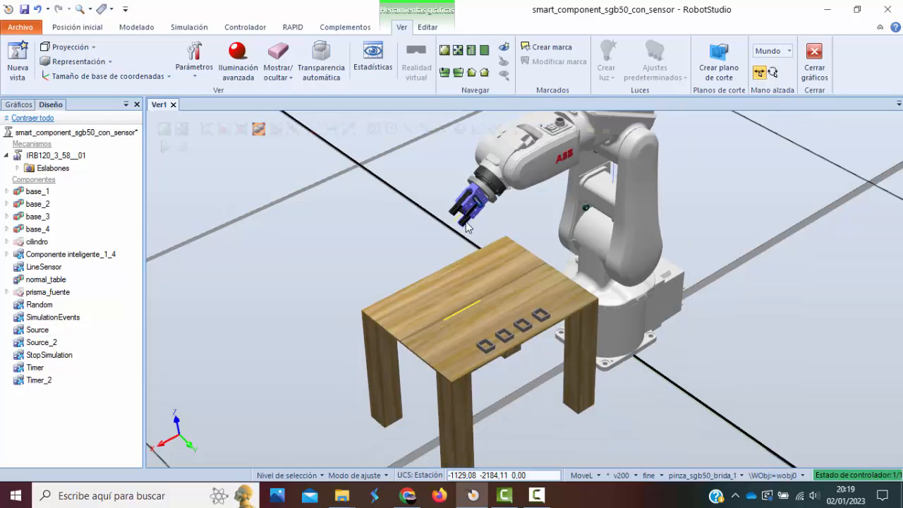
pyautogui.scroll(3, 467, 224)
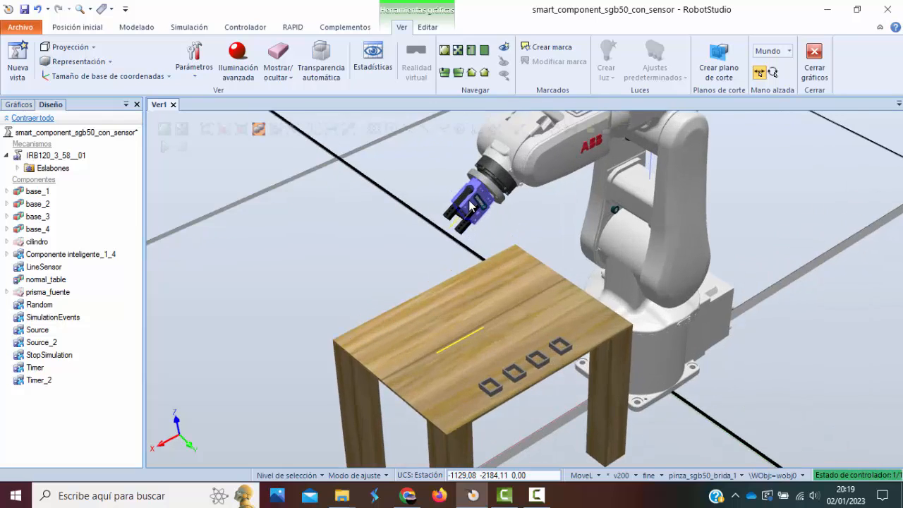
pyautogui.scroll(1, 483, 225)
pyautogui.scroll(-3, 480, 225)
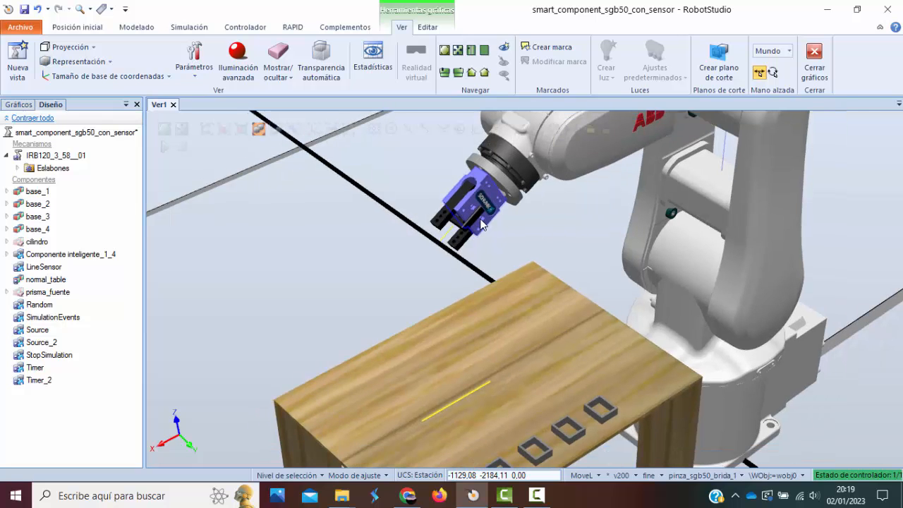
pyautogui.click(547, 502)
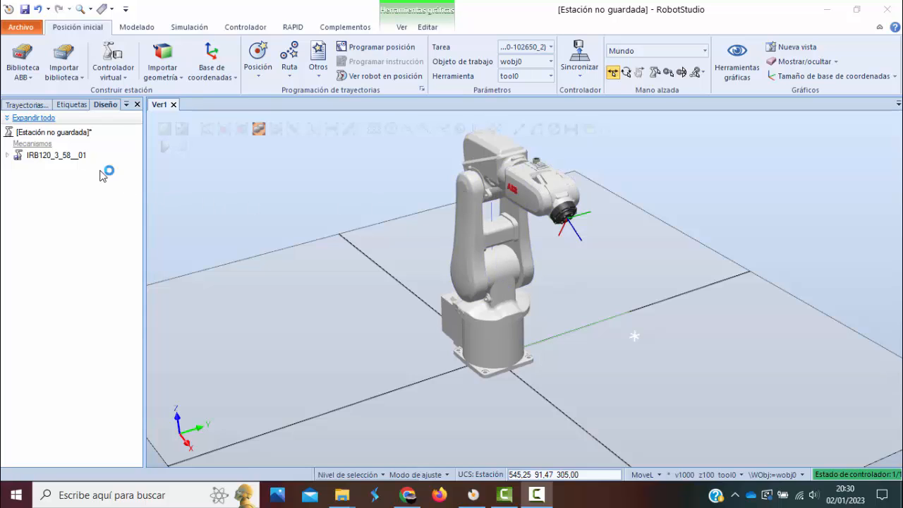
# Import the normal_table component from the user library into the new station
pyautogui.click(178, 83)
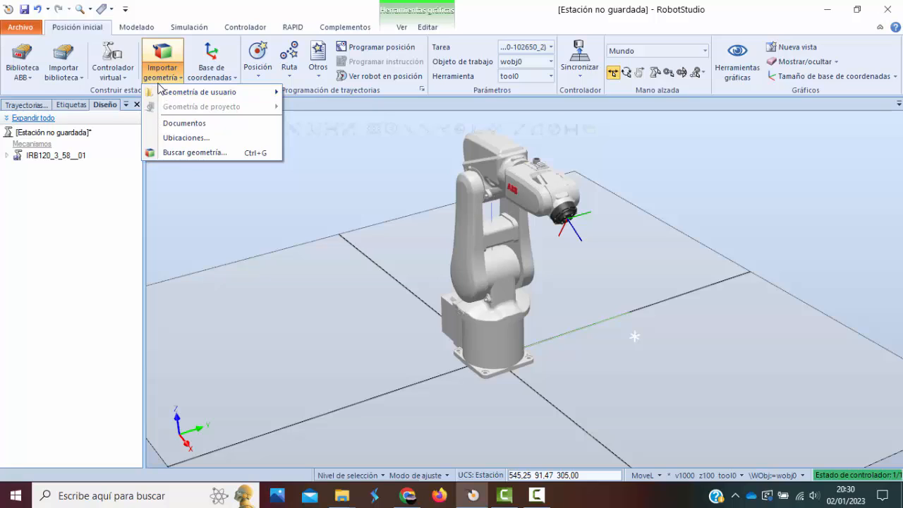
pyautogui.click(73, 83)
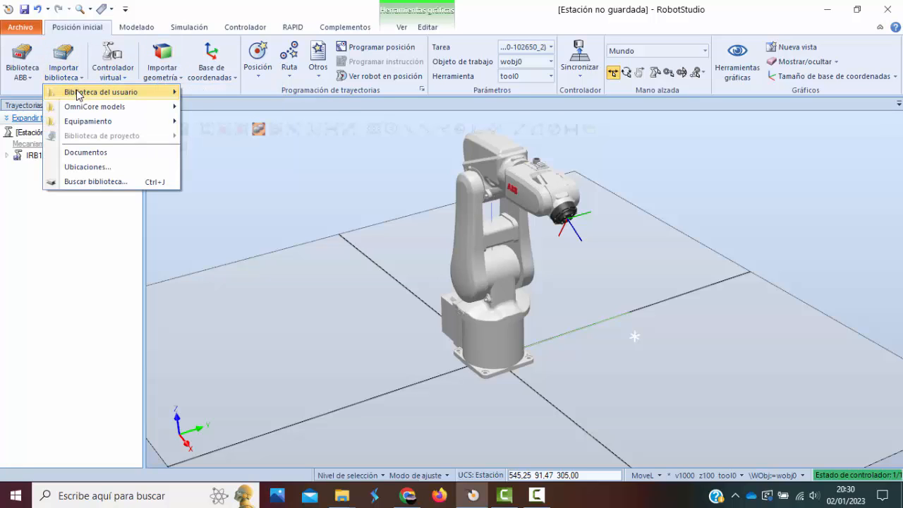
pyautogui.moveTo(77, 94)
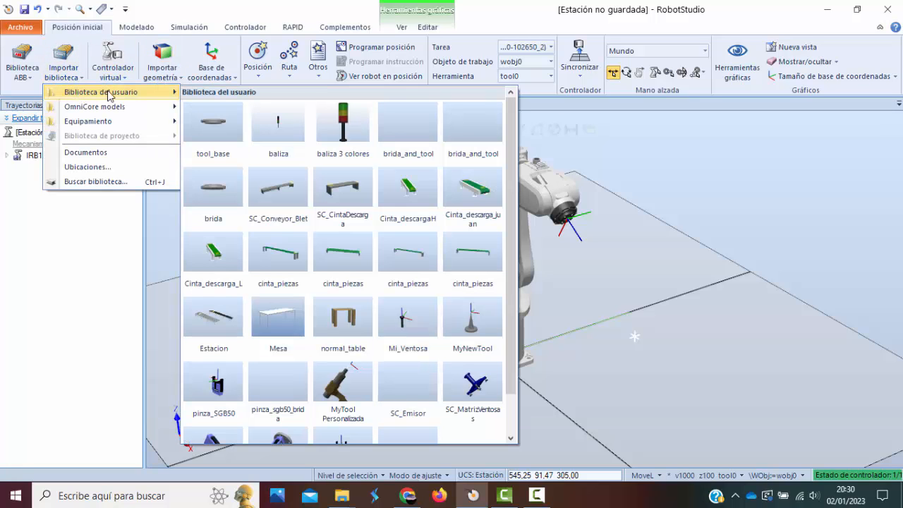
pyautogui.scroll(-2, 343, 367)
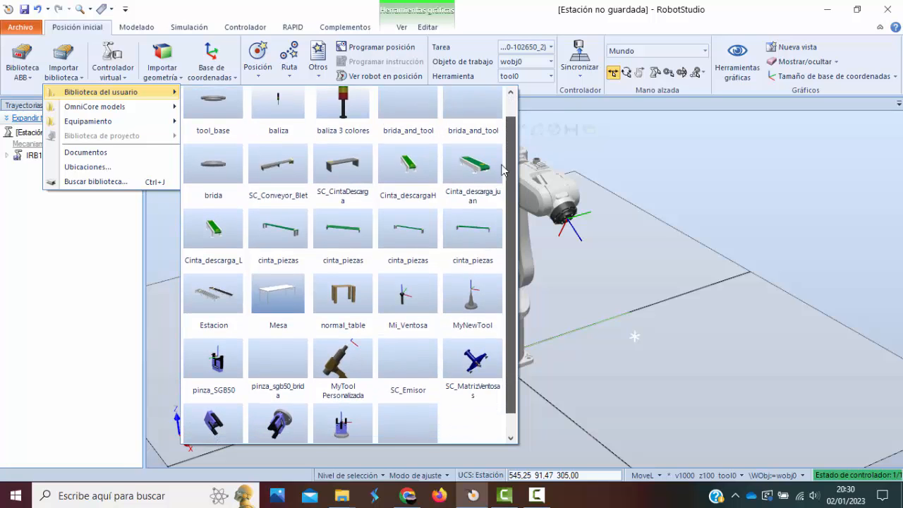
pyautogui.click(337, 278)
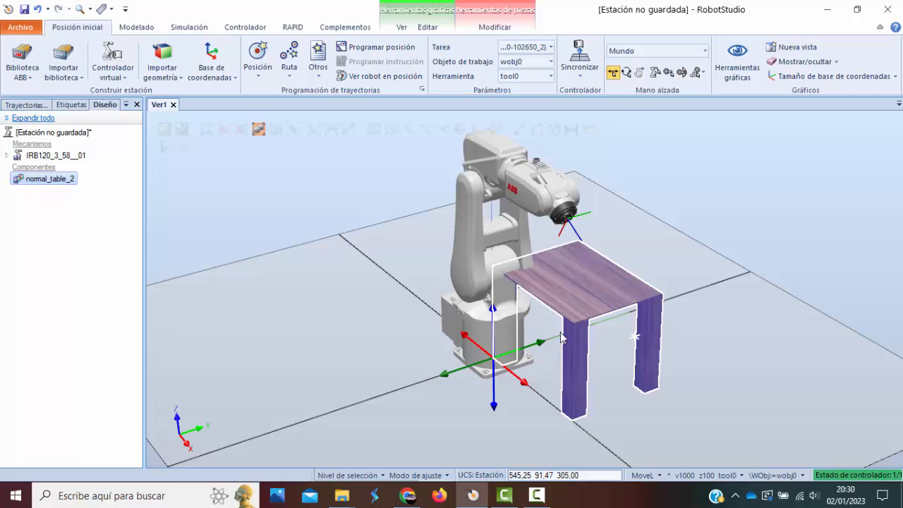
# Reposition the imported table freehand in front of the robot base and deselect it
pyautogui.keyDown('ctrl'); pyautogui.keyDown('shift'); pyautogui.moveTo(750, 278); pyautogui.dragTo(757, 242); pyautogui.keyUp('shift'); pyautogui.keyUp('ctrl')
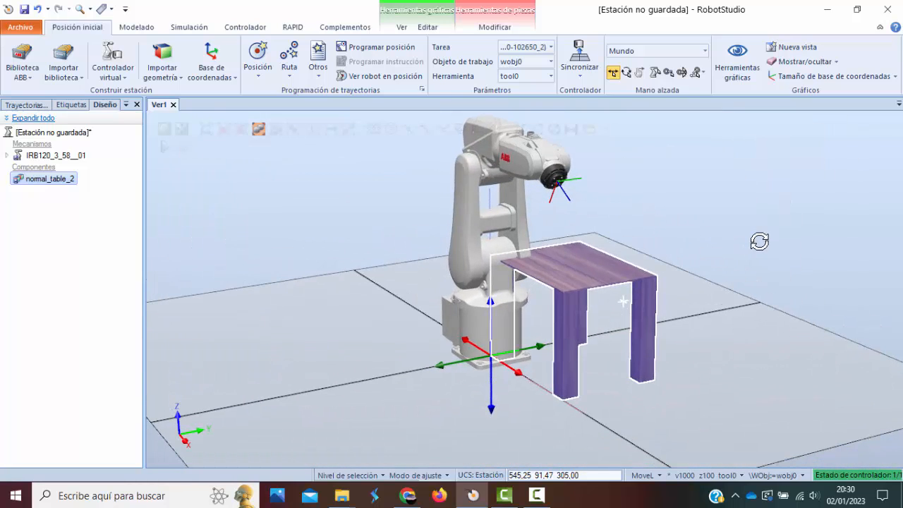
pyautogui.moveTo(484, 360); pyautogui.dragTo(470, 402)
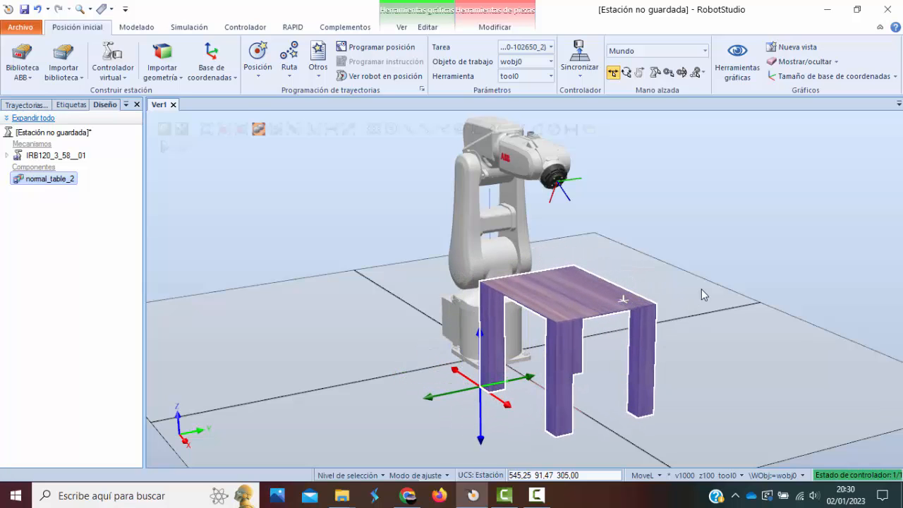
pyautogui.moveTo(701, 295)
pyautogui.keyDown('ctrl'); pyautogui.keyDown('shift'); pyautogui.mouseDown()
pyautogui.moveTo(623, 334)
pyautogui.moveTo(543, 306)
pyautogui.moveTo(557, 274)
pyautogui.moveTo(598, 311)
pyautogui.moveTo(651, 323)
pyautogui.moveTo(659, 357)
pyautogui.moveTo(662, 332)
pyautogui.moveTo(698, 282)
pyautogui.moveTo(704, 302)
pyautogui.mouseUp(); pyautogui.keyUp('shift'); pyautogui.keyUp('ctrl')
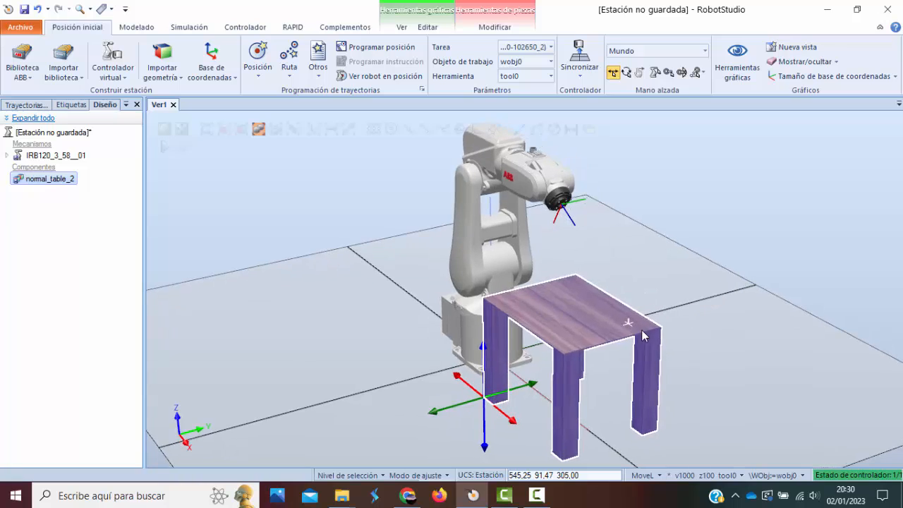
pyautogui.click(386, 282)
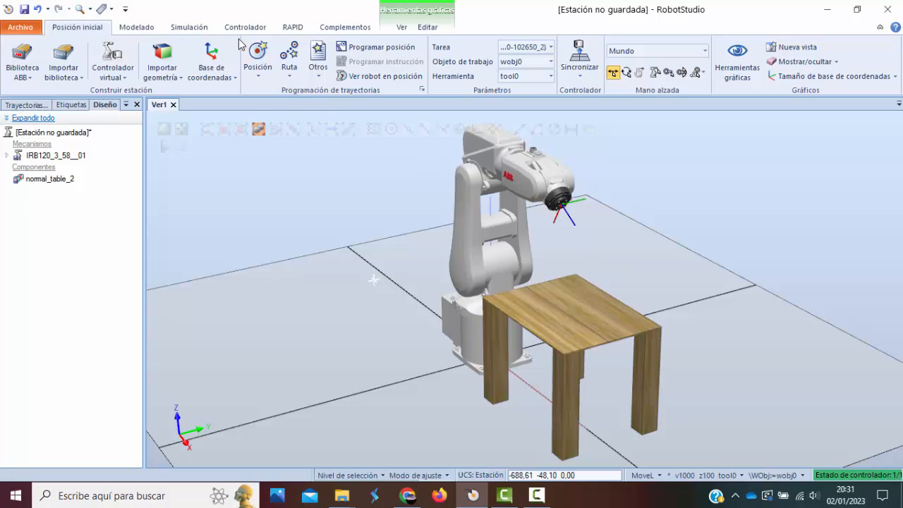
pyautogui.click(136, 27)
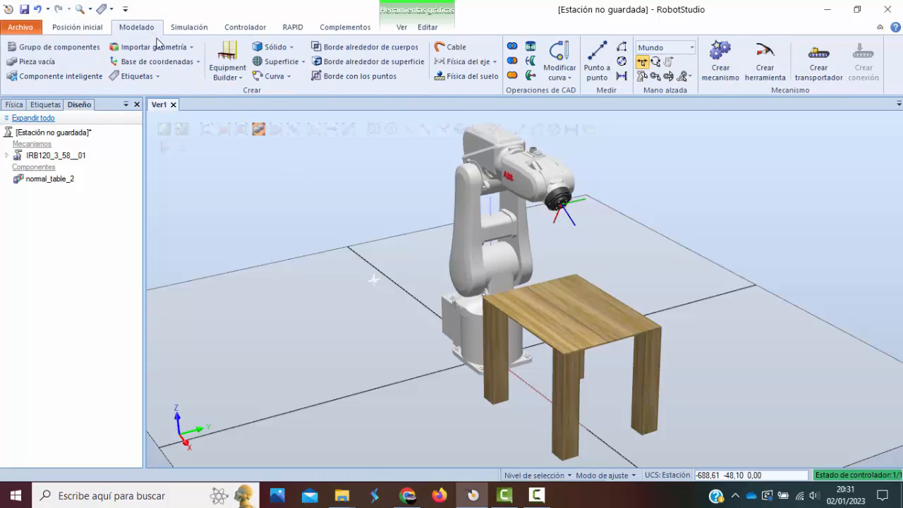
pyautogui.click(290, 48)
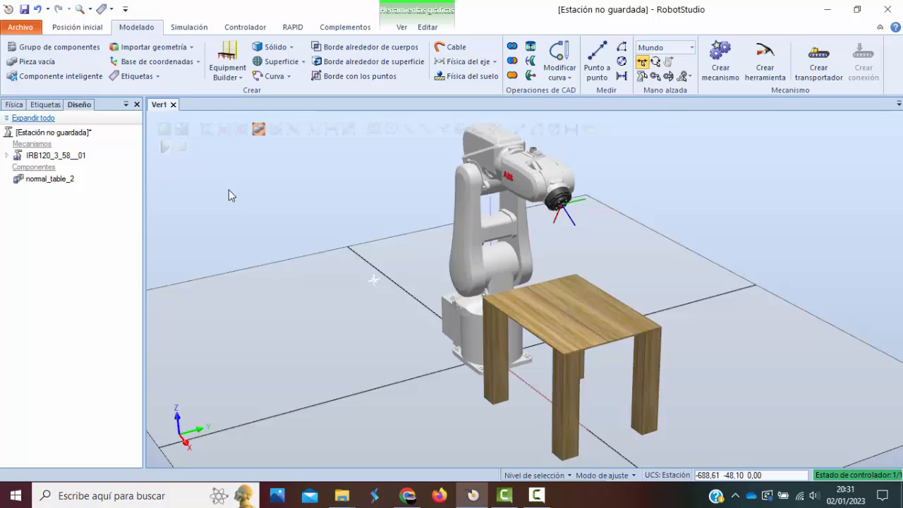
# Switch to Chrome and search the TraceParts site for "cilindro"
pyautogui.click(413, 497)
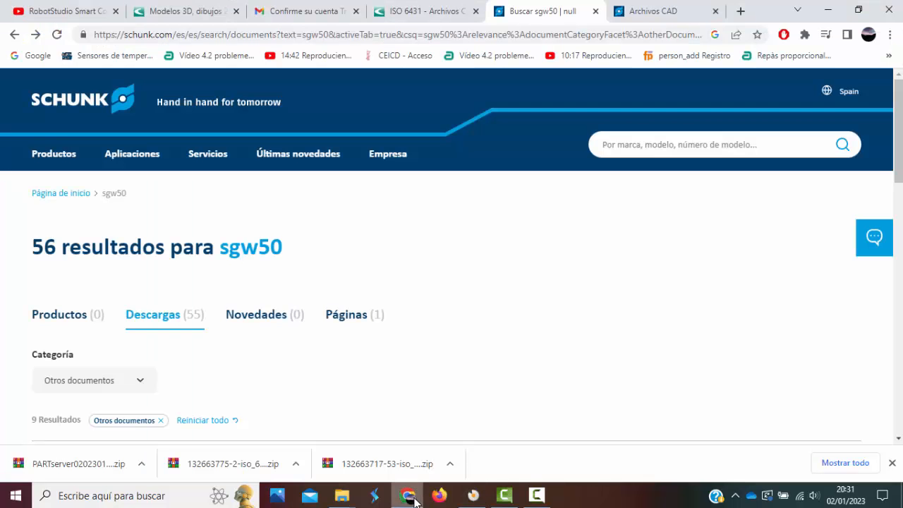
pyautogui.click(209, 17)
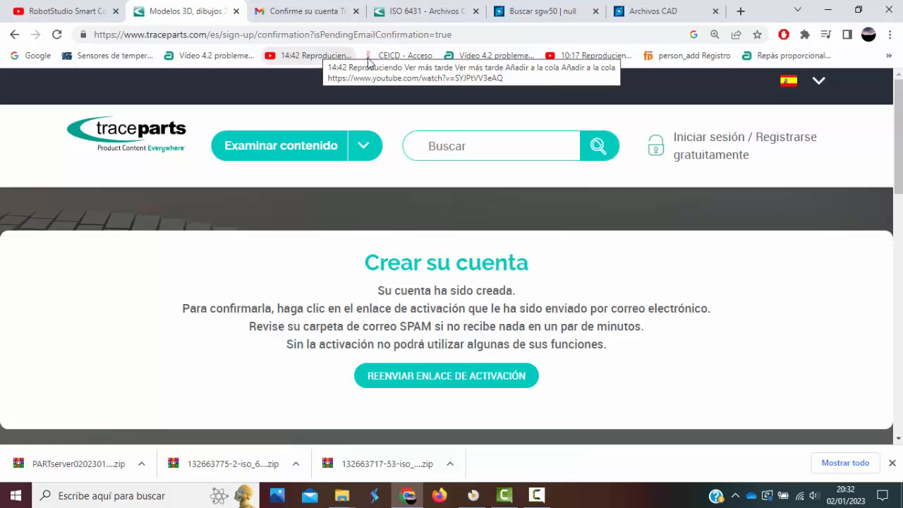
pyautogui.click(448, 141)
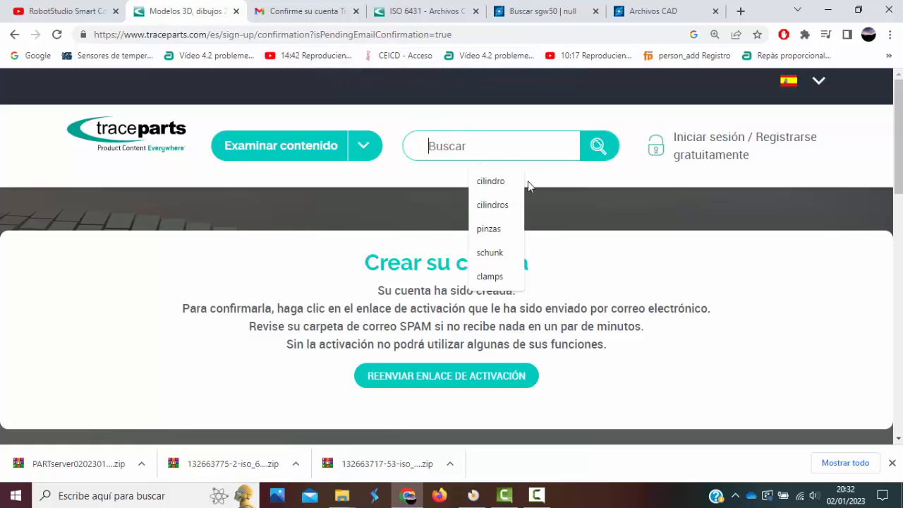
pyautogui.click(506, 181)
pyautogui.click(601, 150)
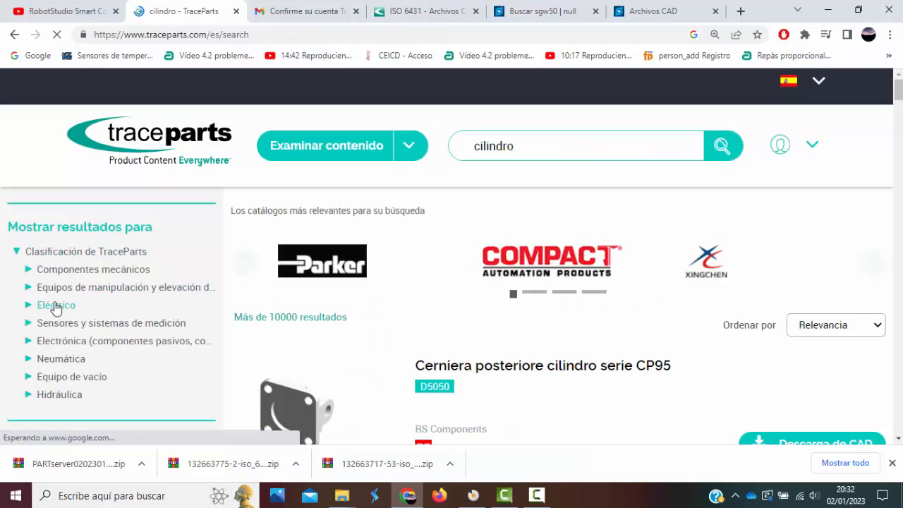
# Narrow the search to the Neumática > Cilindros neumáticos > "Con vástago, clásico" category
pyautogui.scroll(-2, 73, 283)
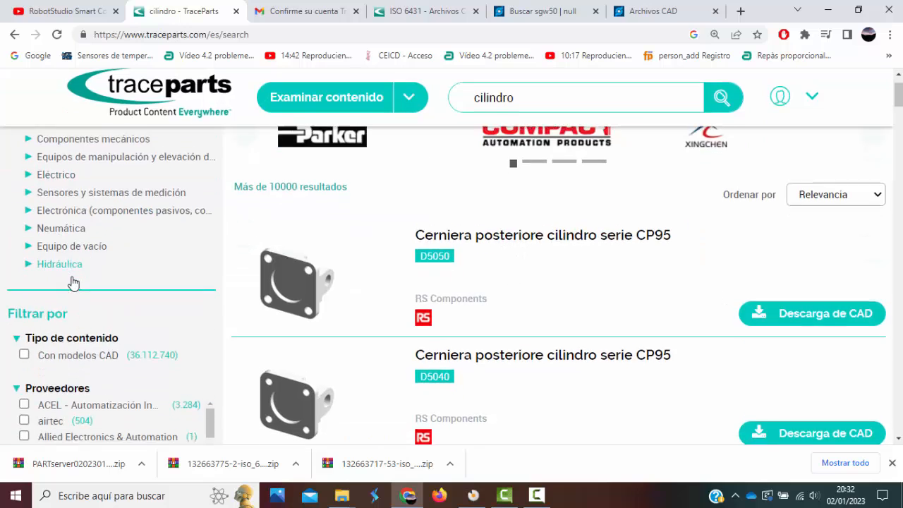
pyautogui.click(29, 221)
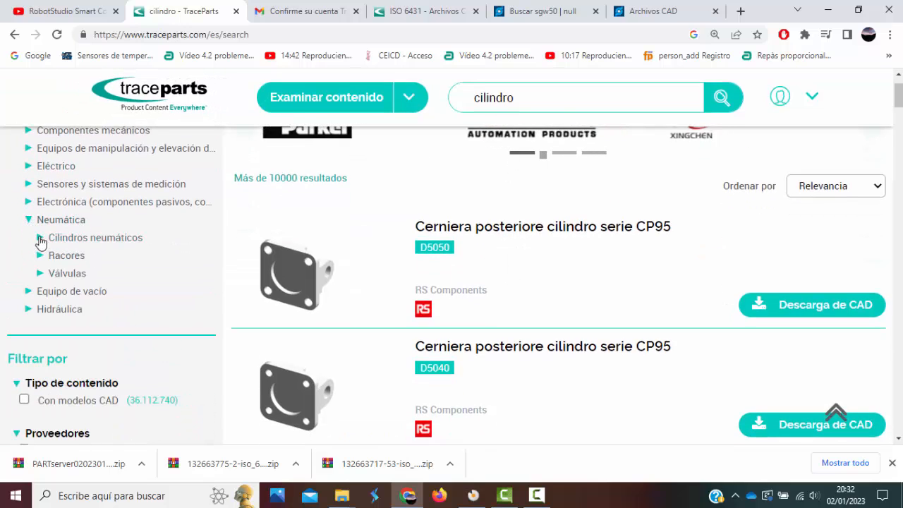
pyautogui.click(41, 239)
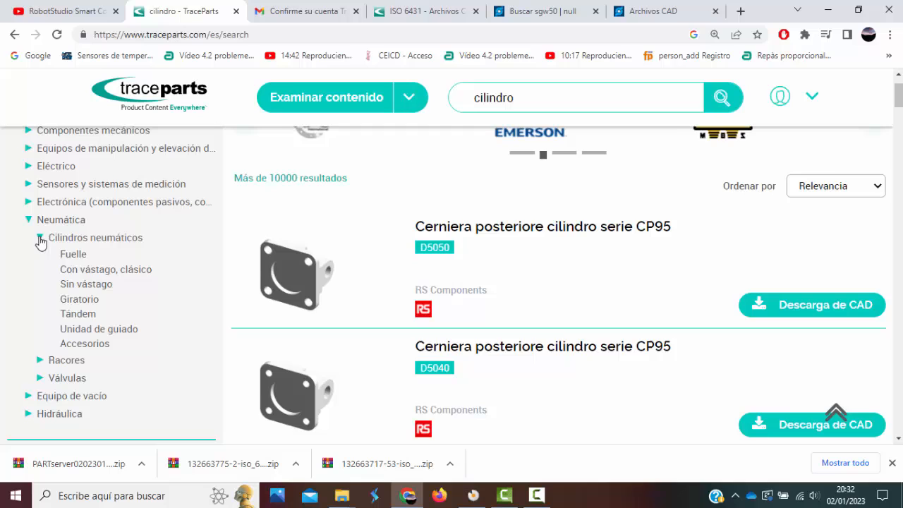
pyautogui.click(84, 269)
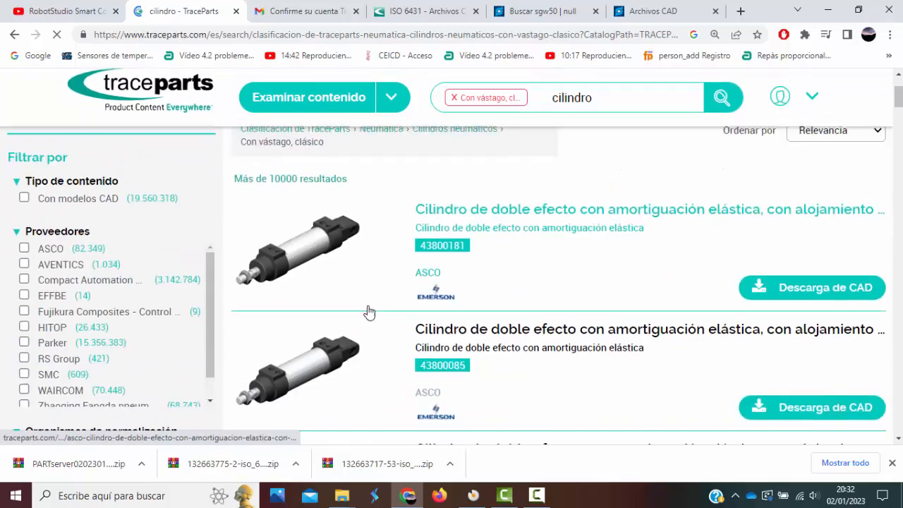
# Look over the classic rod cylinder results and limit them to products with CAD models
pyautogui.scroll(-2, 366, 311)
pyautogui.scroll(5, 367, 312)
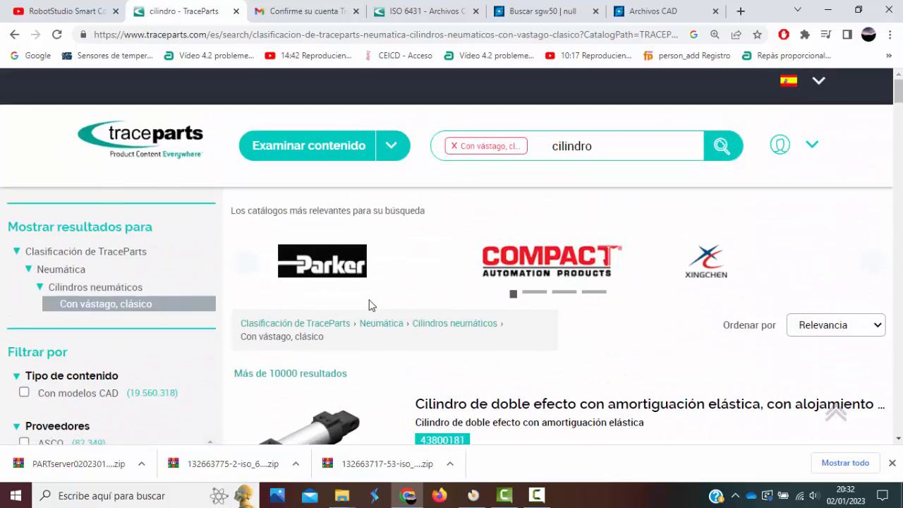
pyautogui.scroll(-3, 368, 305)
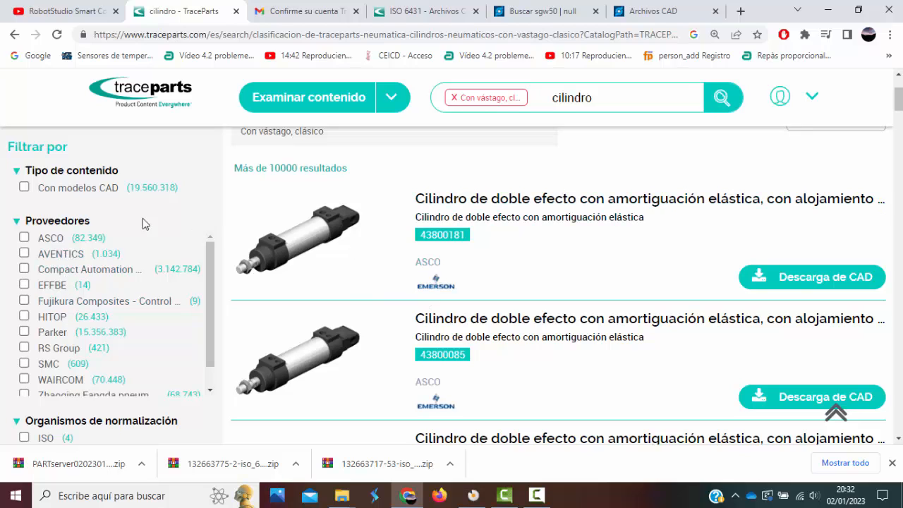
pyautogui.click(24, 187)
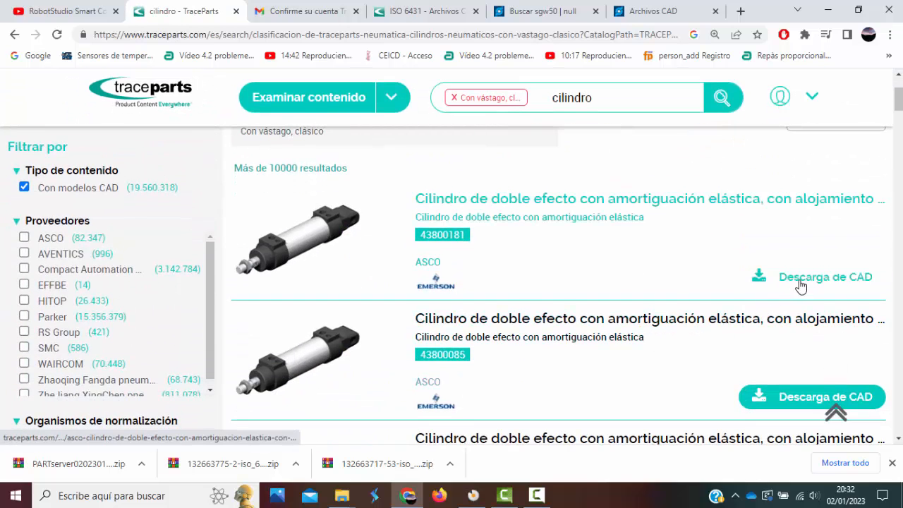
# Look over the classic rod cylinder results and remove the "Con vástago, clásico" tag from the search field
pyautogui.scroll(-1, 800, 284)
pyautogui.scroll(-1, 215, 232)
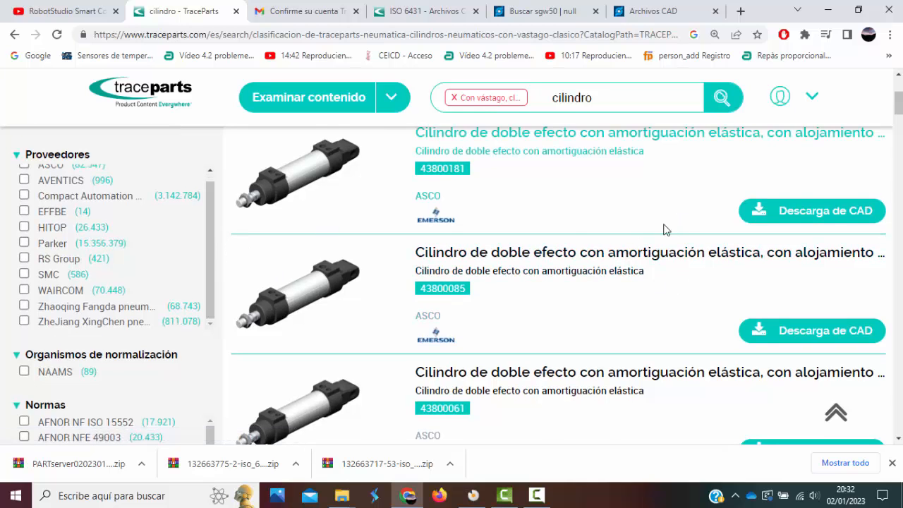
pyautogui.scroll(4, 659, 228)
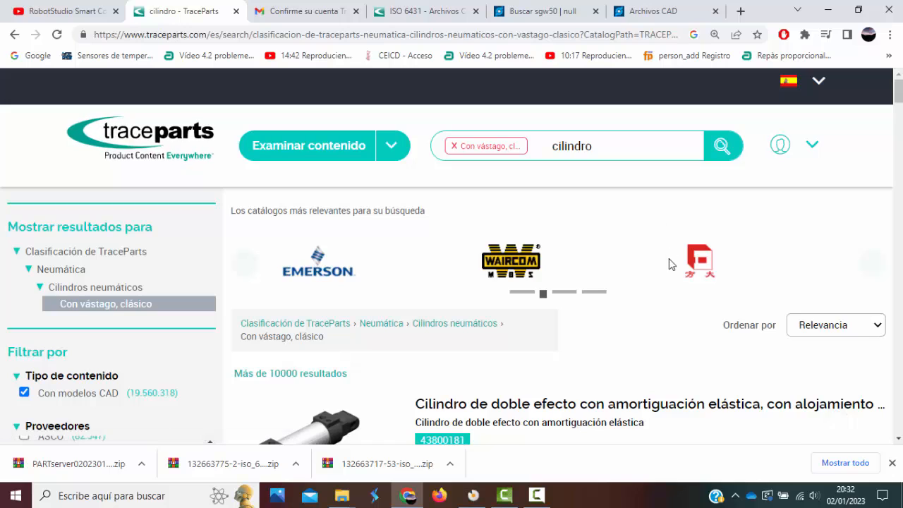
pyautogui.scroll(-2, 669, 259)
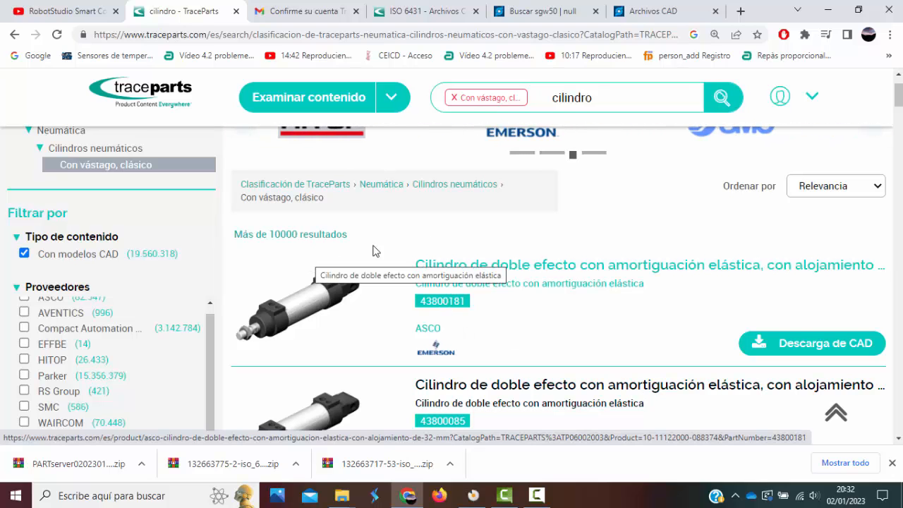
pyautogui.scroll(2, 494, 240)
pyautogui.scroll(-2, 556, 301)
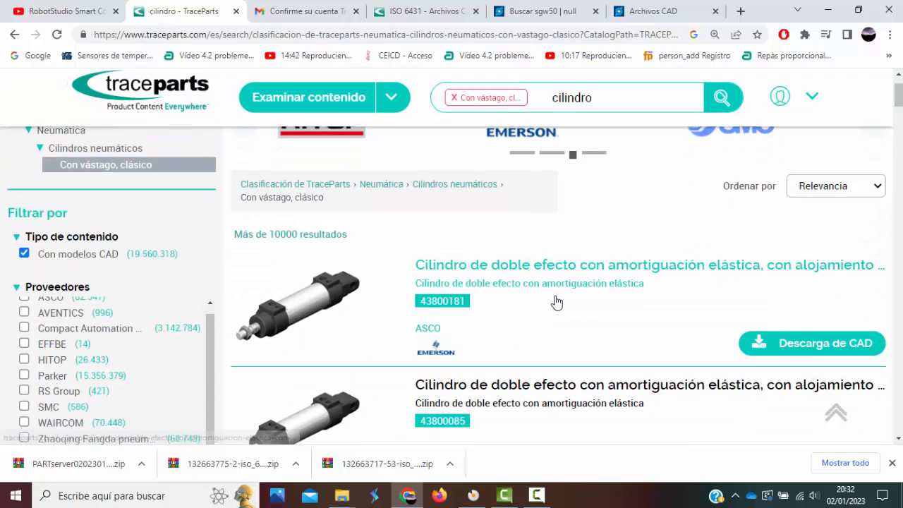
pyautogui.scroll(2, 557, 301)
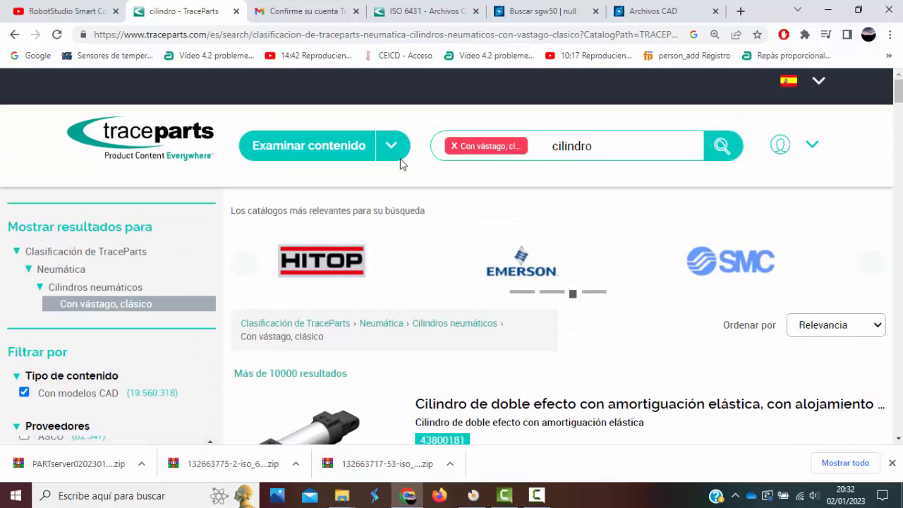
pyautogui.click(454, 146)
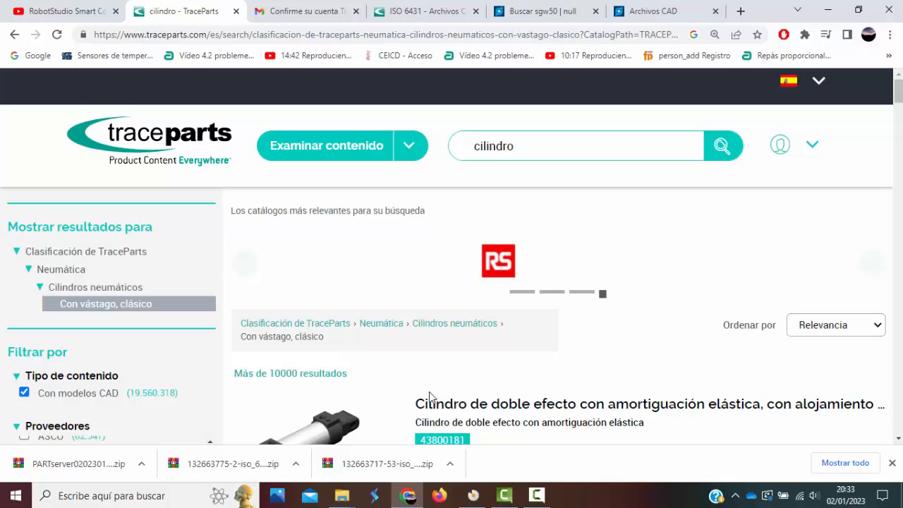
# Download the CAD model of the ASCO double-acting cylinder 43800181 in Acis 6.3 format
pyautogui.scroll(-2, 341, 360)
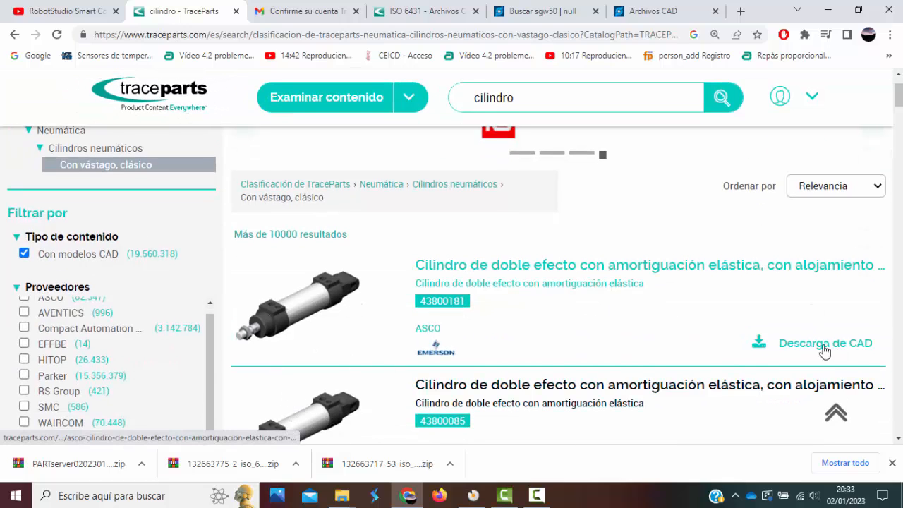
pyautogui.scroll(-1, 633, 326)
pyautogui.scroll(-2, 632, 326)
pyautogui.scroll(3, 628, 327)
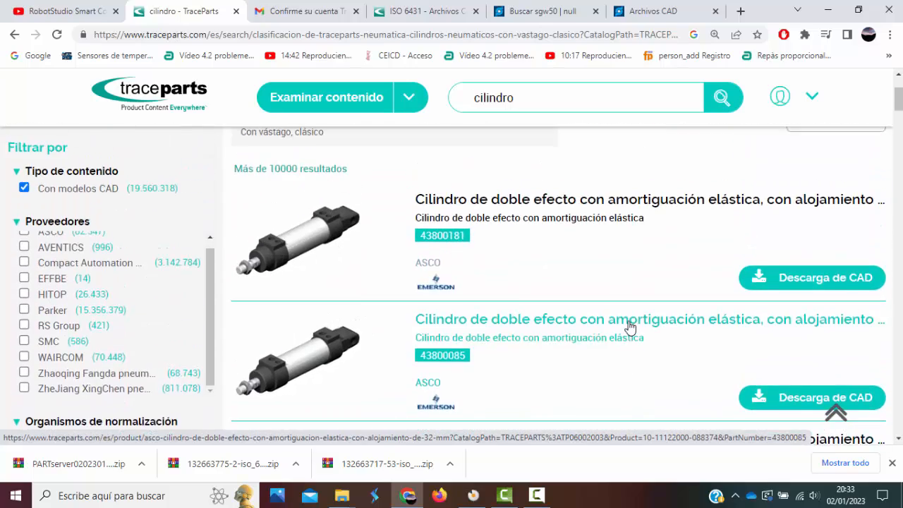
pyautogui.scroll(2, 625, 325)
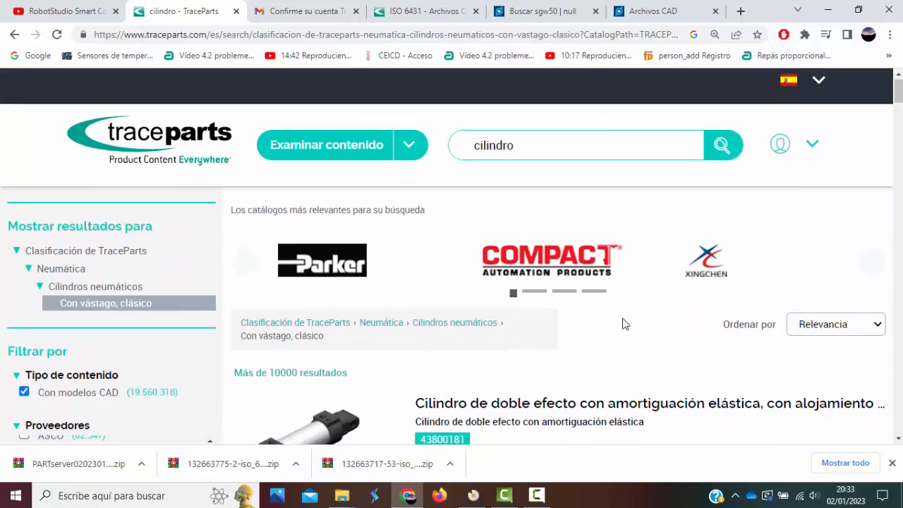
pyautogui.scroll(-3, 623, 325)
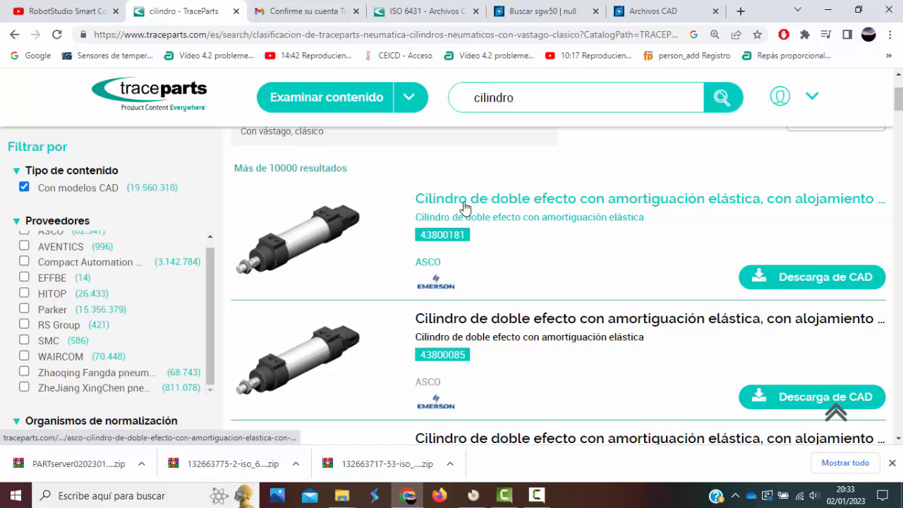
pyautogui.click(825, 277)
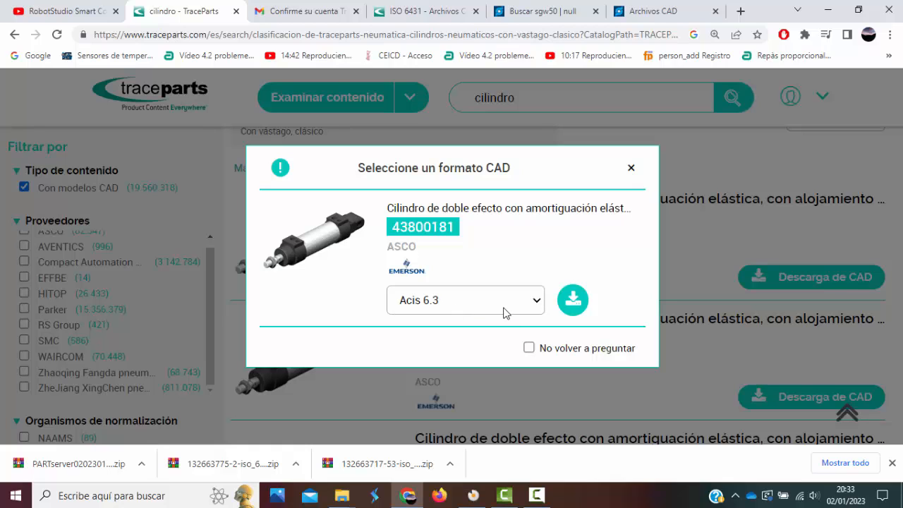
pyautogui.click(538, 304)
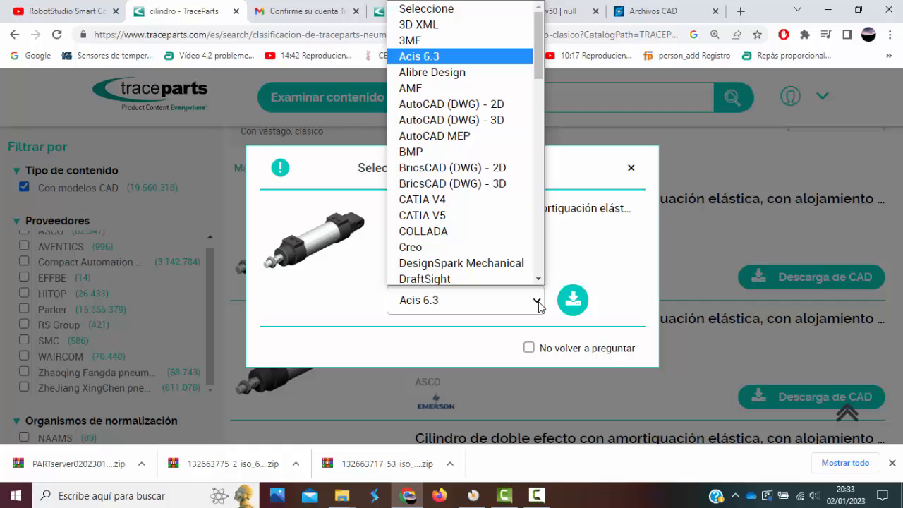
pyautogui.click(537, 303)
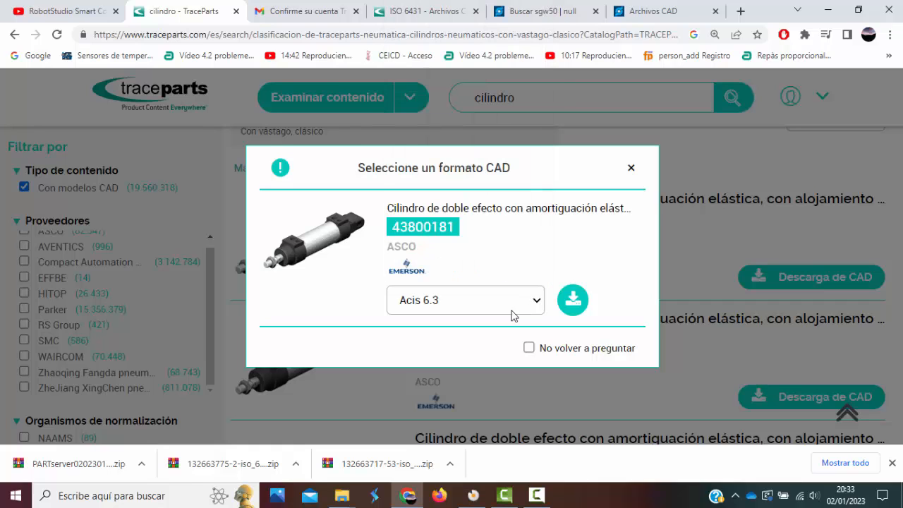
pyautogui.click(568, 307)
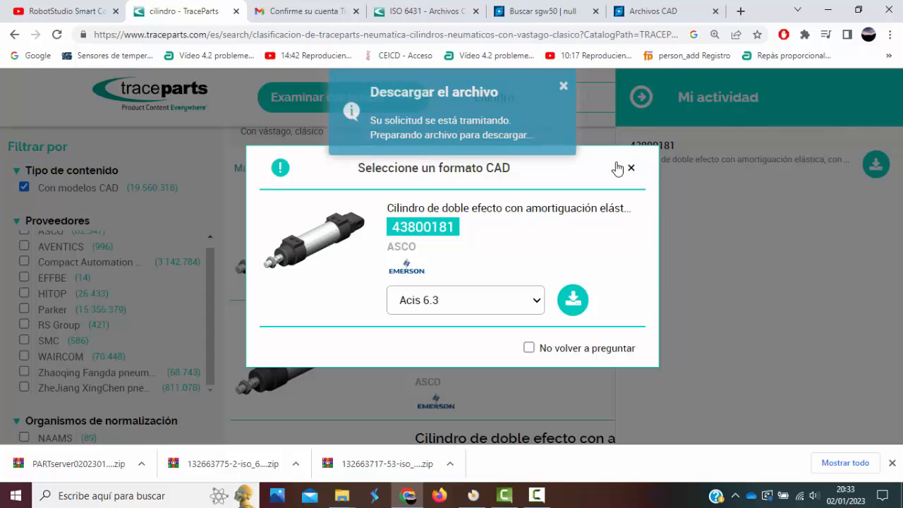
pyautogui.click(771, 206)
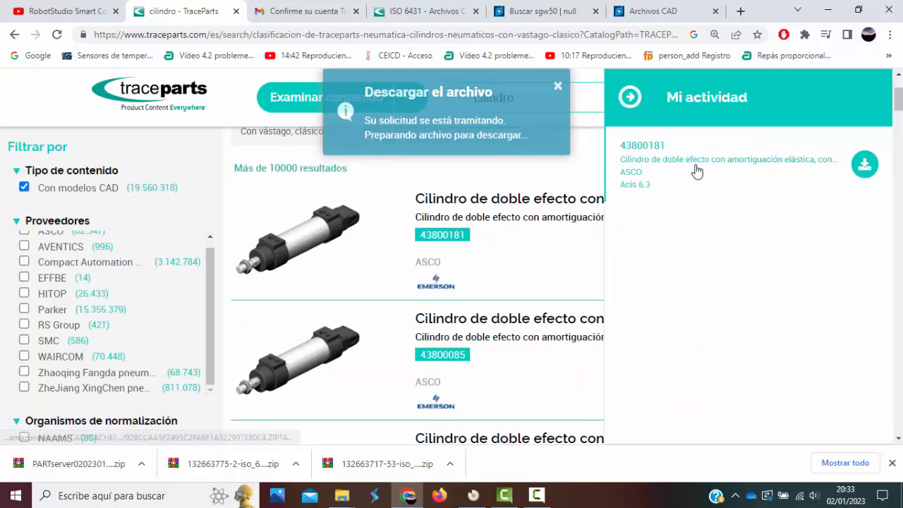
pyautogui.click(866, 170)
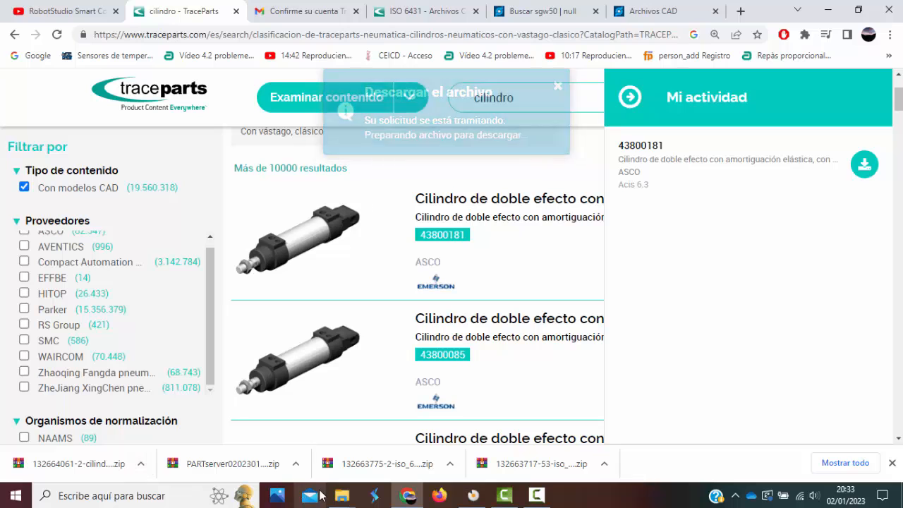
# Locate the downloaded cylinder archive in its folder, inspect its .sat file in WinRAR, and put both windows away
pyautogui.click(139, 467)
pyautogui.click(141, 426)
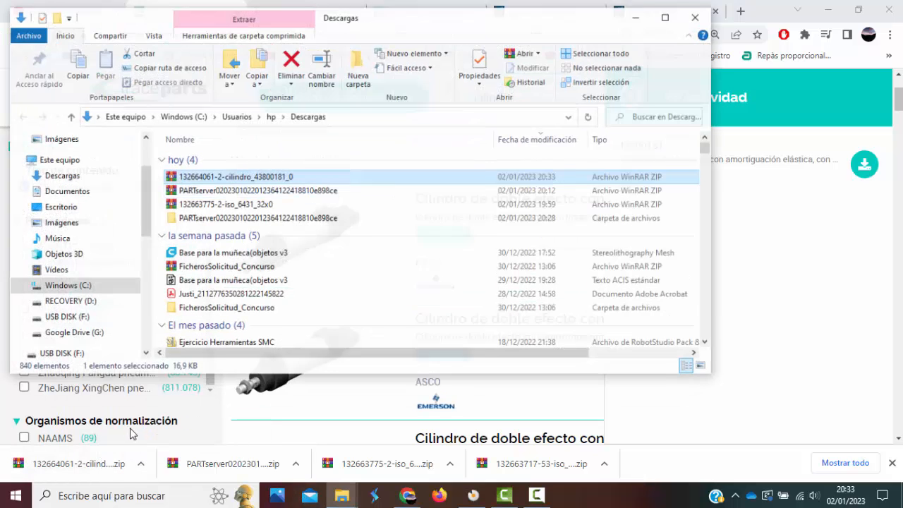
pyautogui.rightClick(219, 181)
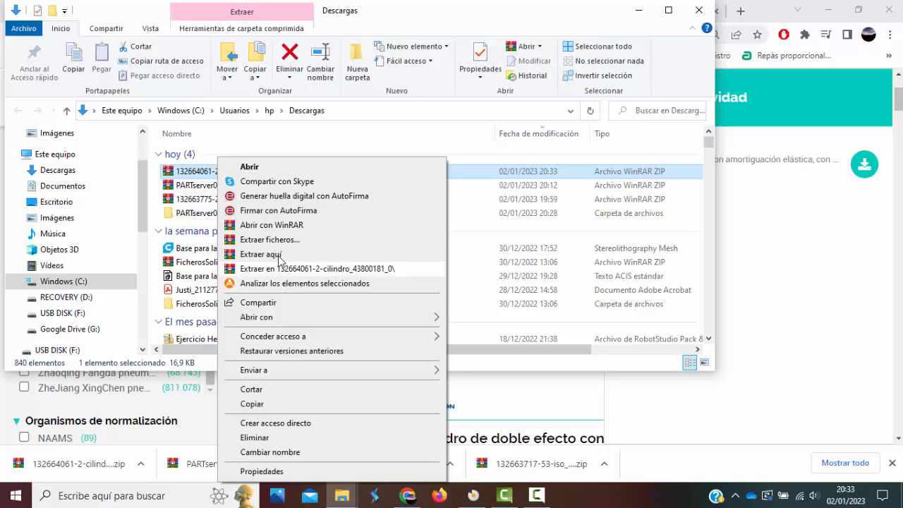
pyautogui.click(267, 227)
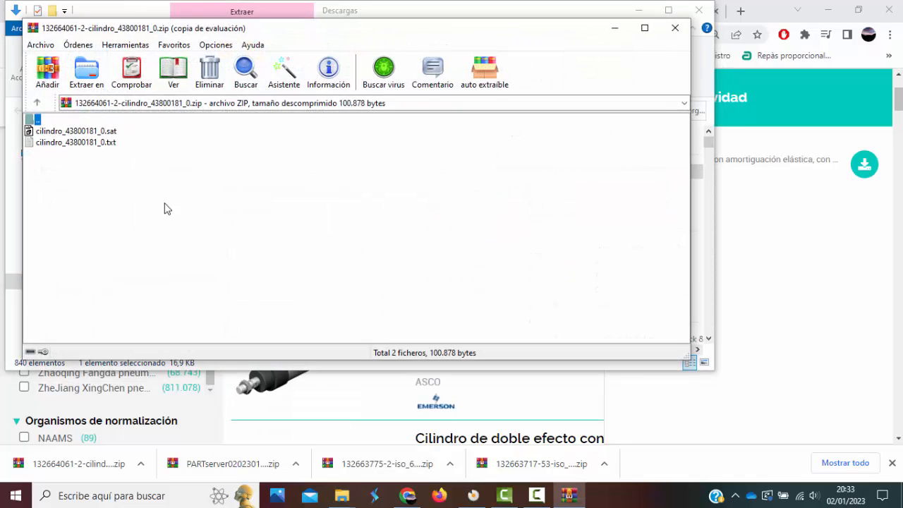
pyautogui.click(86, 131)
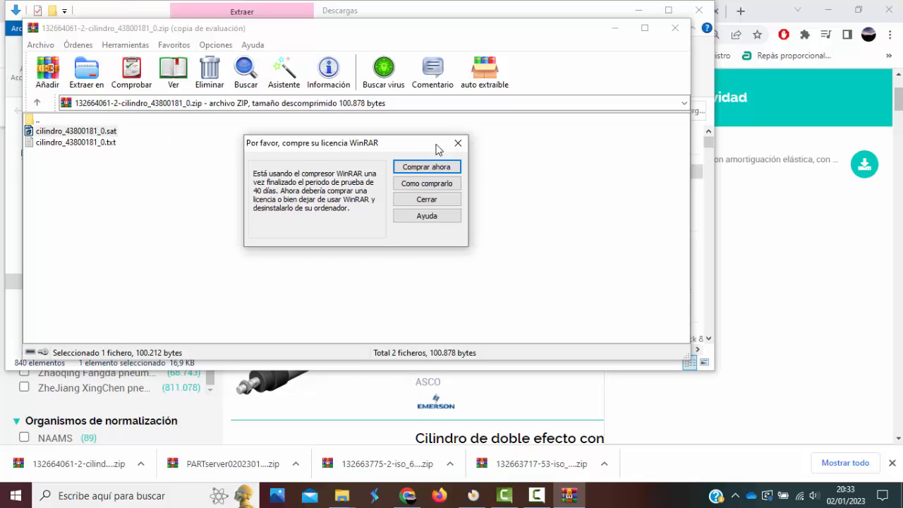
pyautogui.click(457, 143)
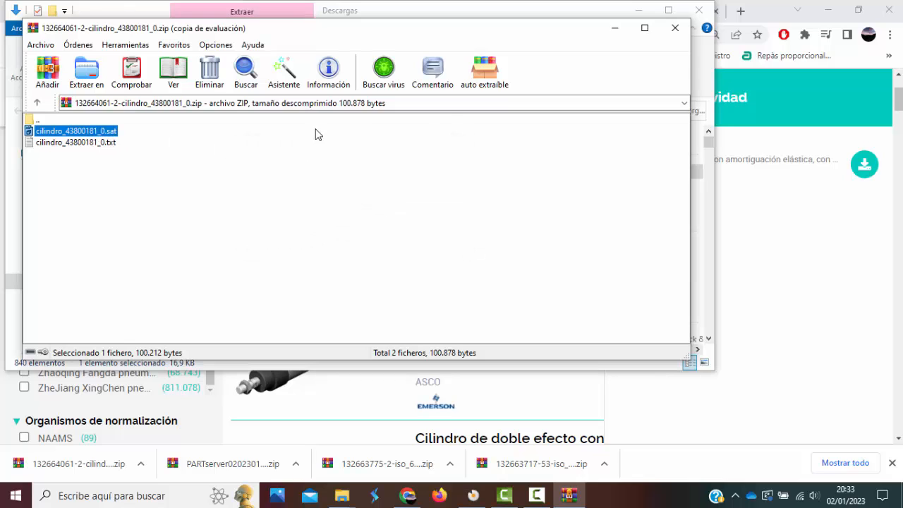
pyautogui.click(676, 29)
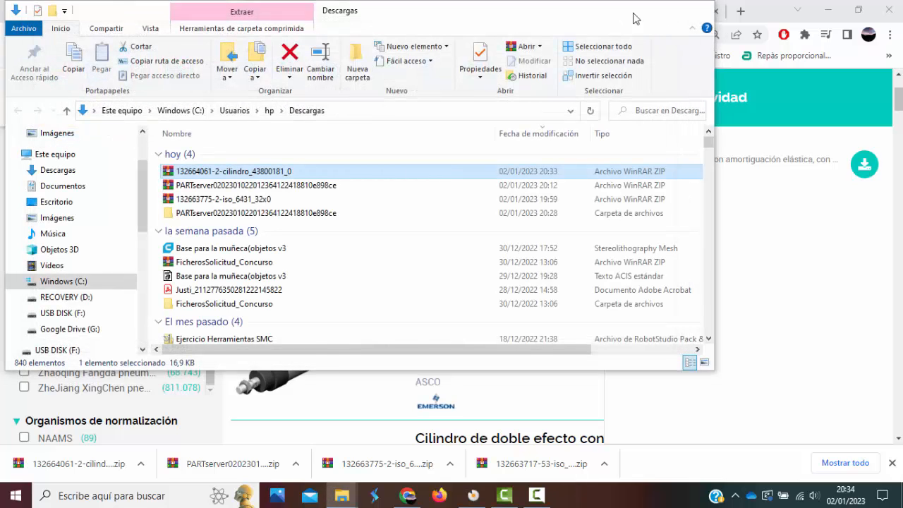
pyautogui.click(637, 10)
# Switch to the SCHUNK site and search it for "sgw 50"
pyautogui.moveTo(547, 11)
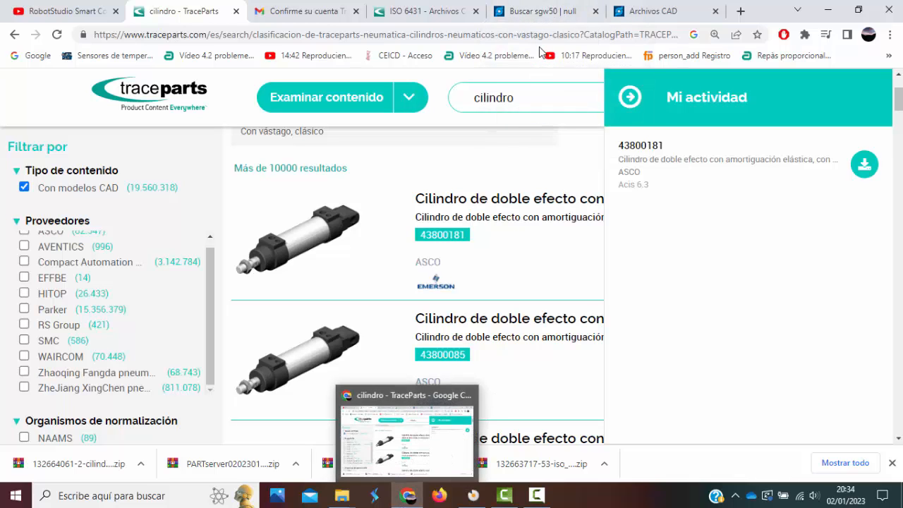
pyautogui.click(536, 13)
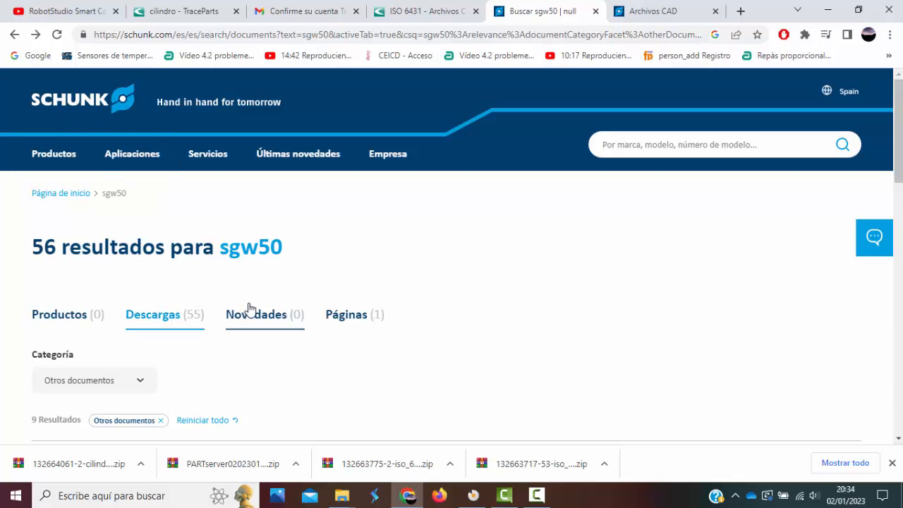
pyautogui.click(169, 321)
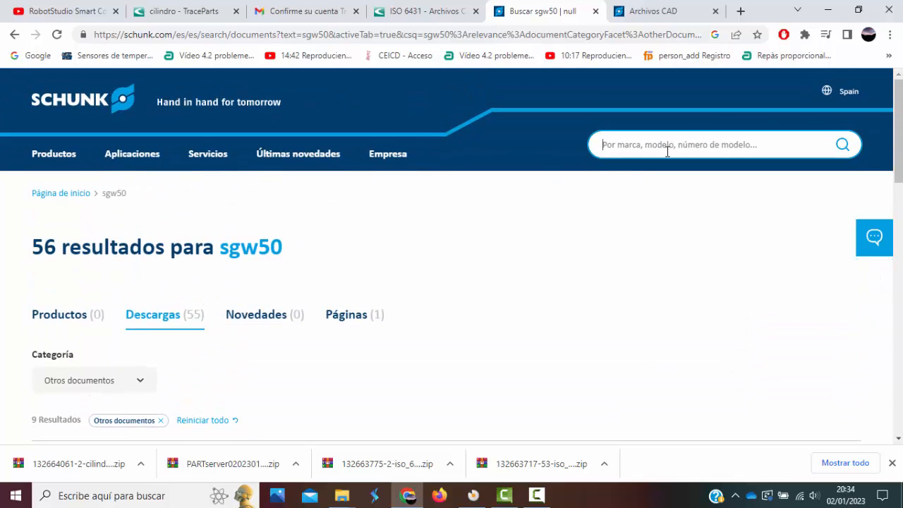
pyautogui.write('sgw 50')
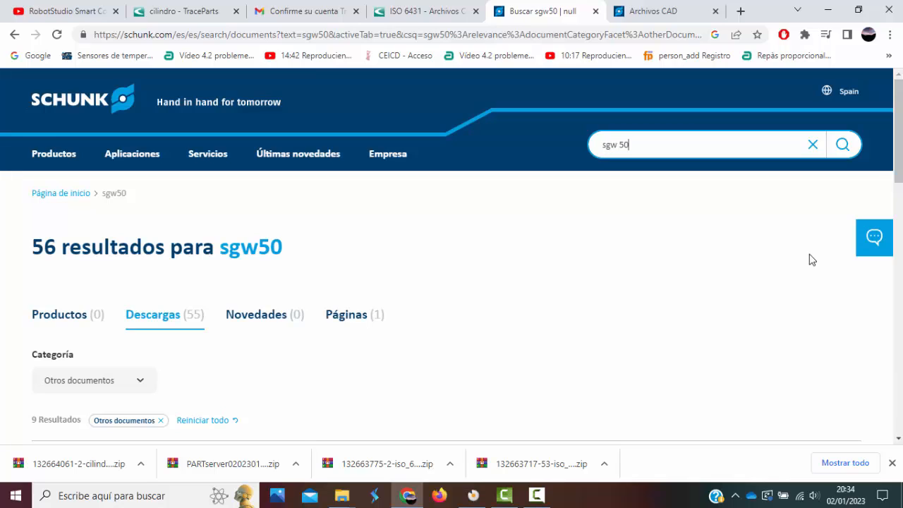
pyautogui.click(849, 146)
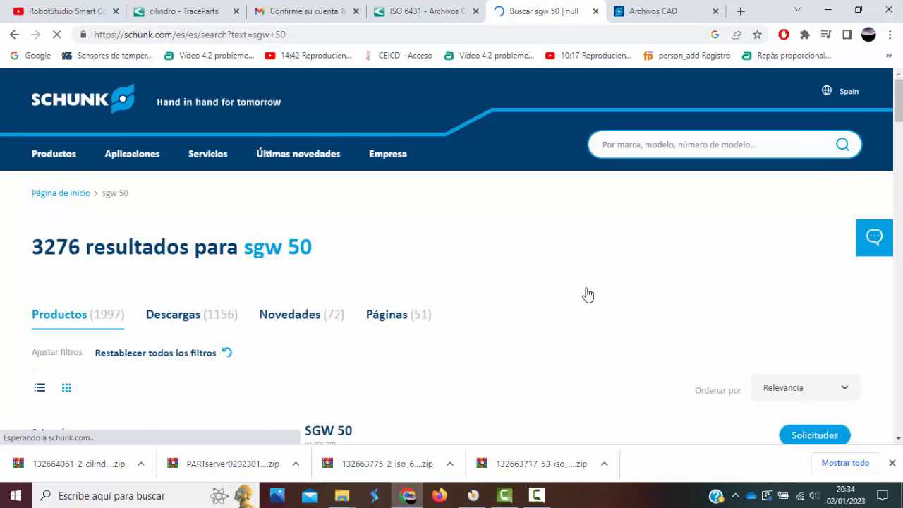
# Look over the product results and open the product page of the SGW 50 gripper
pyautogui.scroll(-1, 571, 300)
pyautogui.scroll(-2, 470, 306)
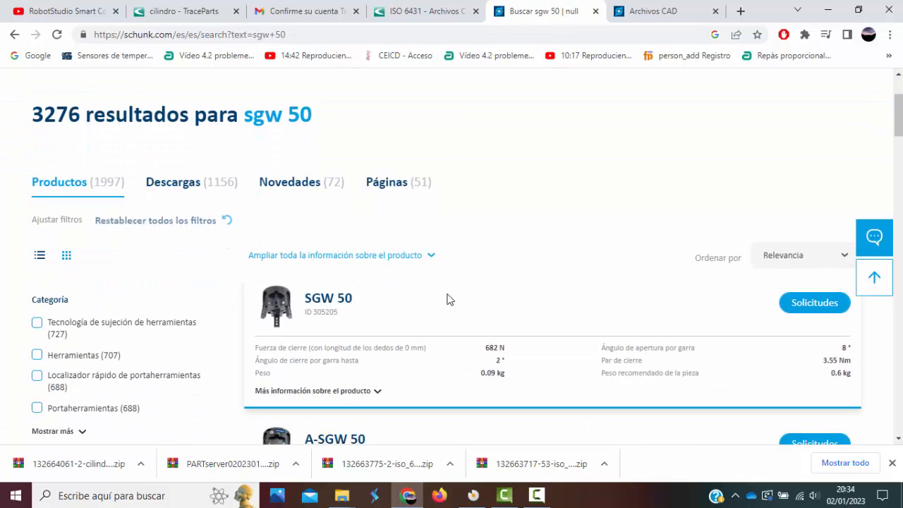
pyautogui.scroll(1, 359, 297)
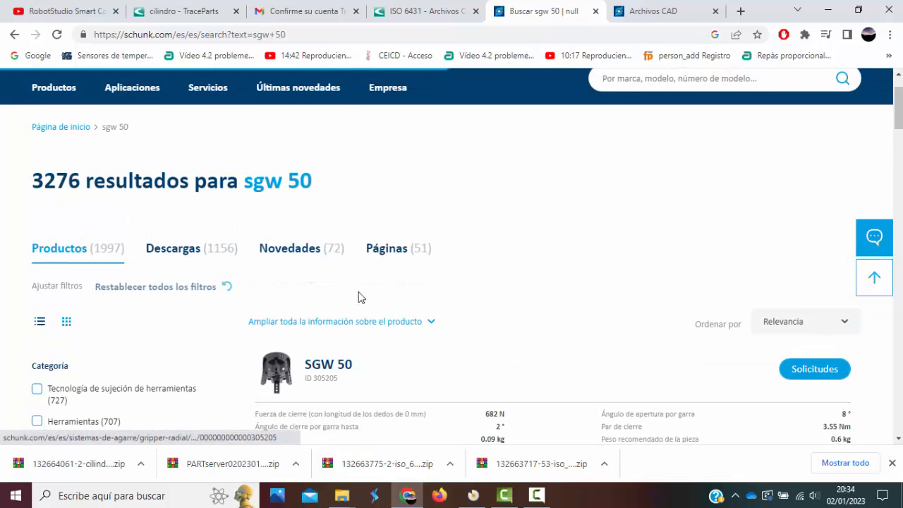
pyautogui.scroll(-1, 359, 297)
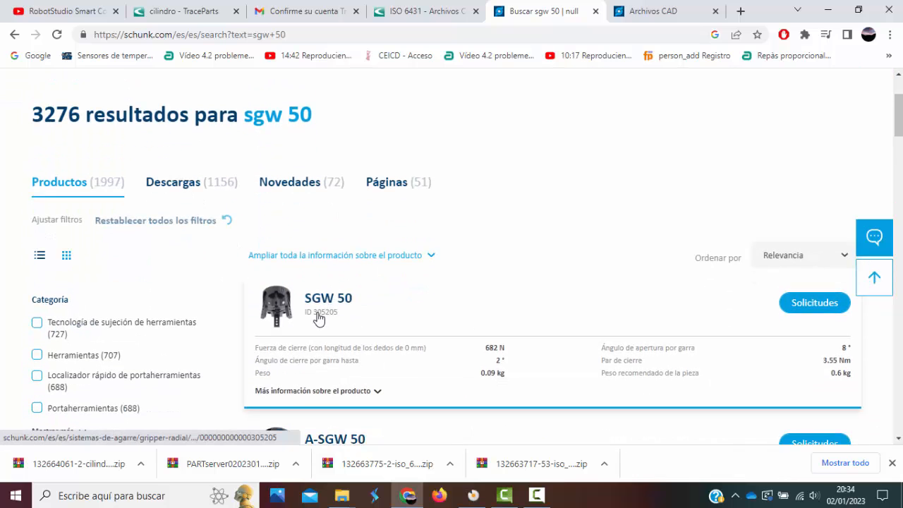
pyautogui.scroll(-1, 318, 319)
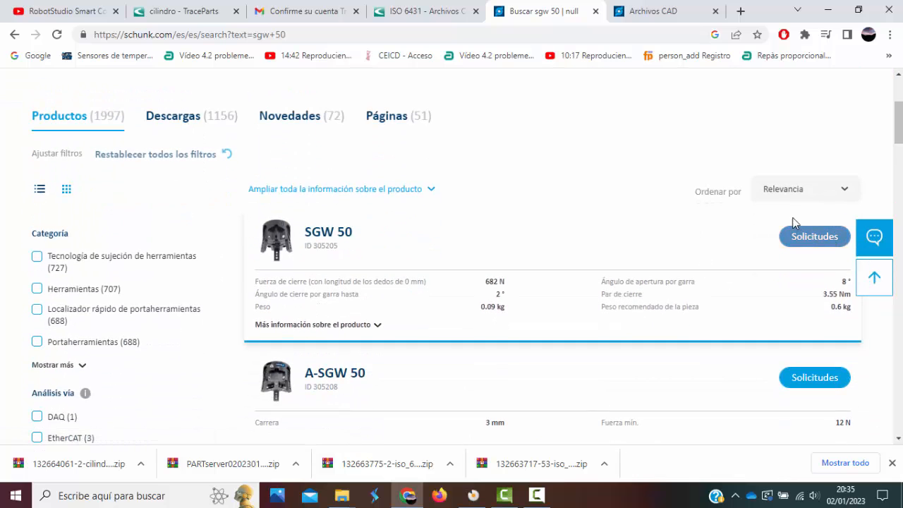
pyautogui.scroll(-1, 381, 268)
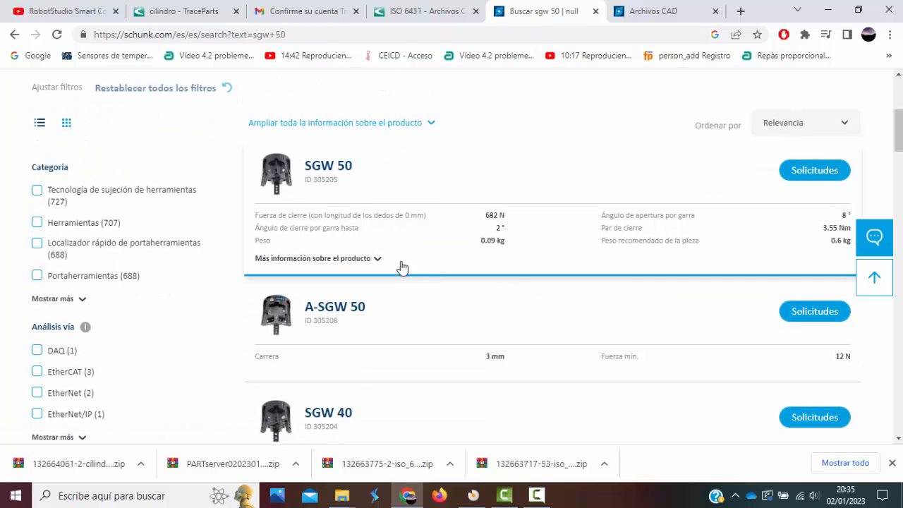
pyautogui.click(323, 176)
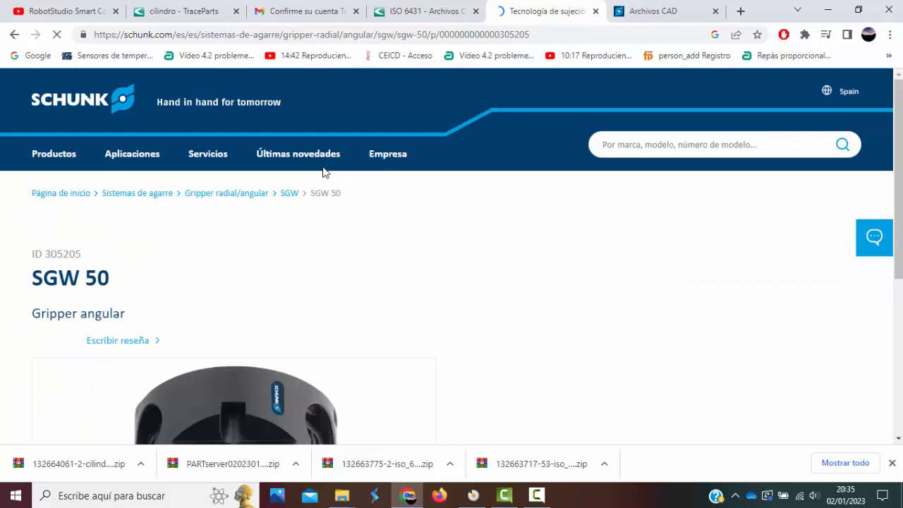
# Go to the additional downloads of the SGW 50 gripper and open its CAD file download form
pyautogui.scroll(-3, 358, 263)
pyautogui.scroll(-1, 360, 264)
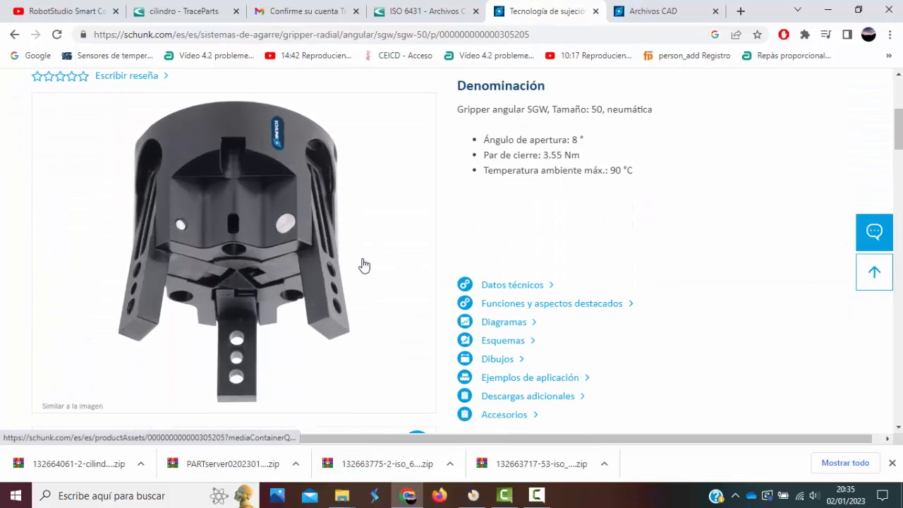
pyautogui.scroll(-1, 494, 320)
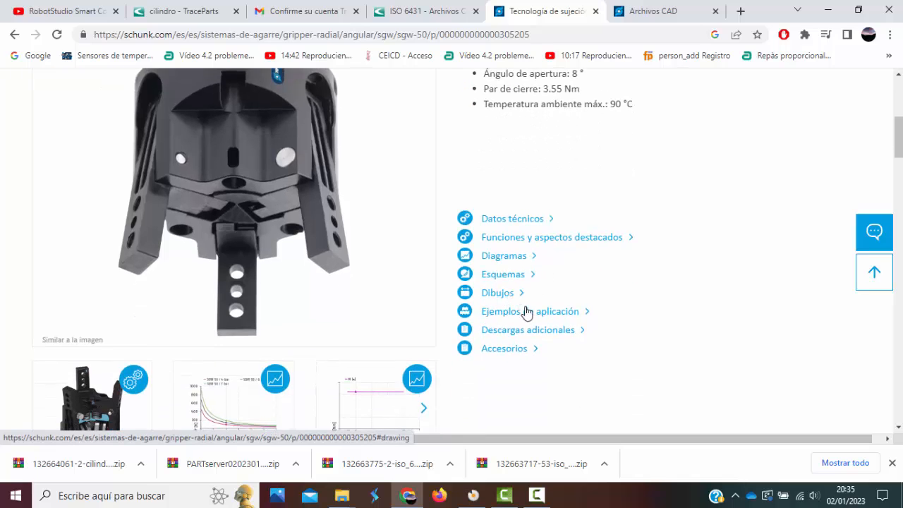
pyautogui.click(540, 338)
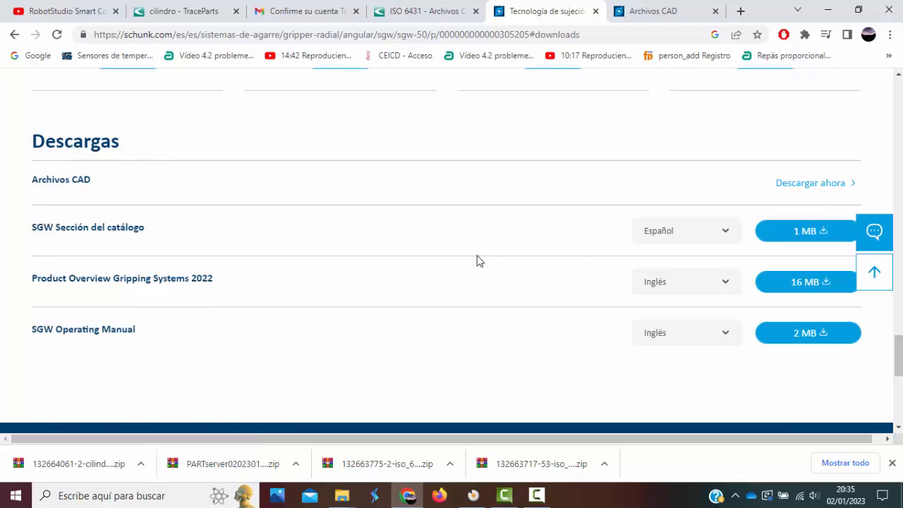
pyautogui.click(845, 182)
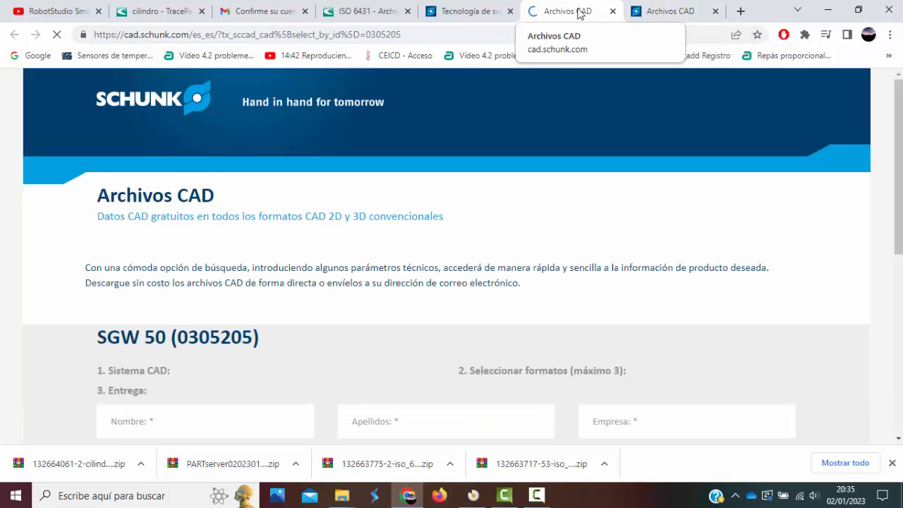
# Choose the 3D SAT 7.0 format for the SGW 50 and switch to the page with its generated direct download link
pyautogui.scroll(-1, 495, 316)
pyautogui.scroll(-1, 495, 322)
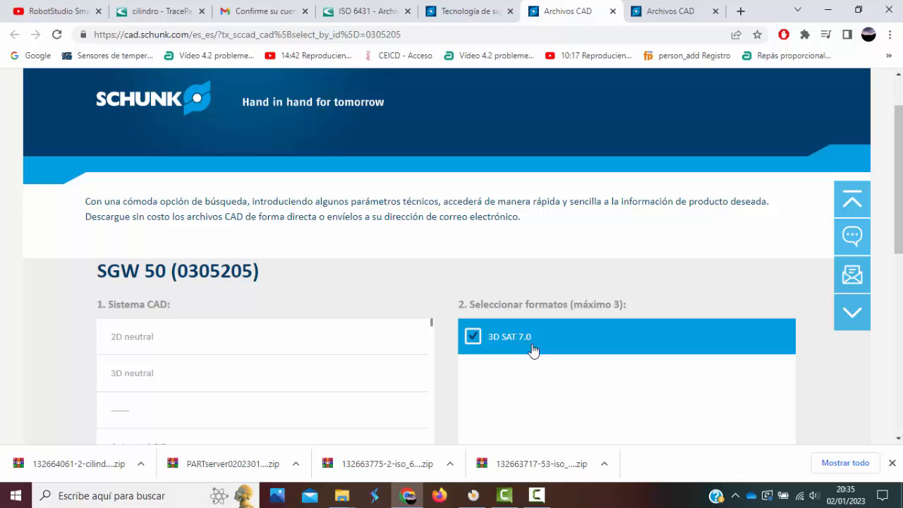
pyautogui.scroll(-1, 532, 351)
pyautogui.scroll(1, 526, 294)
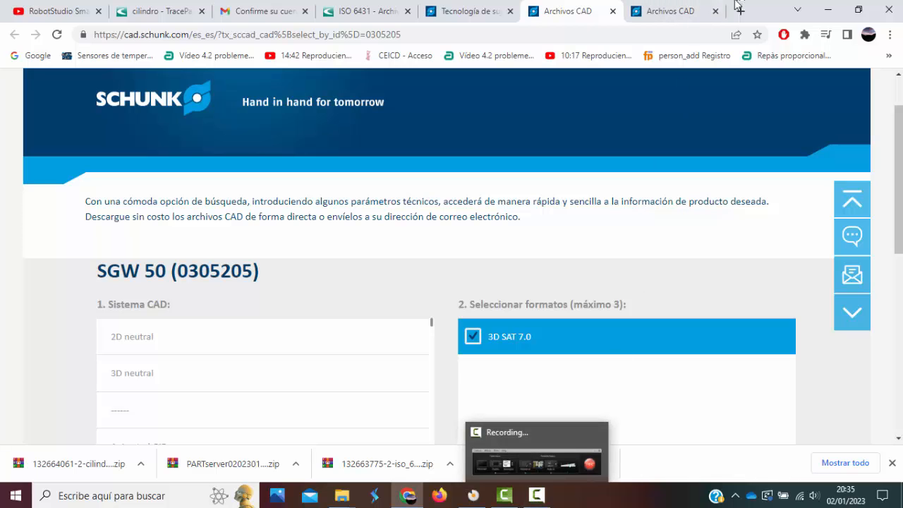
pyautogui.click(647, 9)
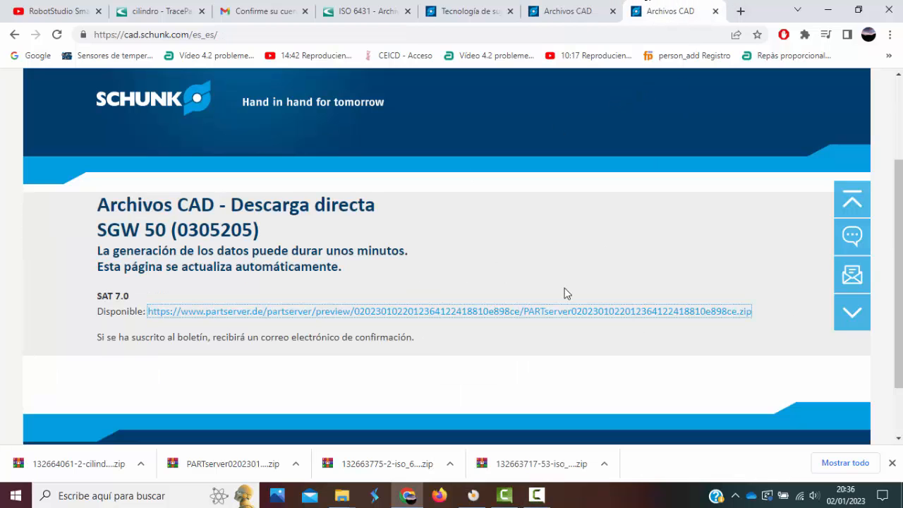
# Switch to RobotStudio and import the cylinder geometry iso_6431_32x0 from the Descargas folder, filtering the files to ACIS
pyautogui.click(473, 495)
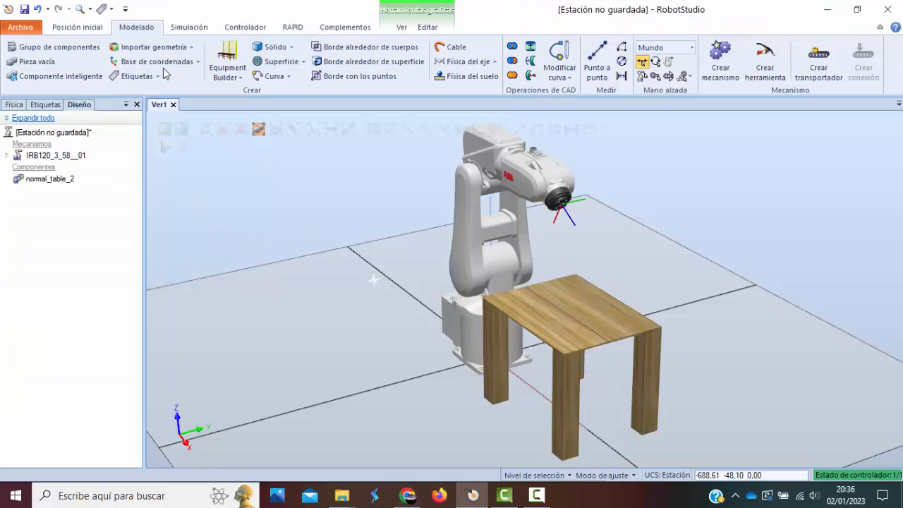
pyautogui.click(184, 54)
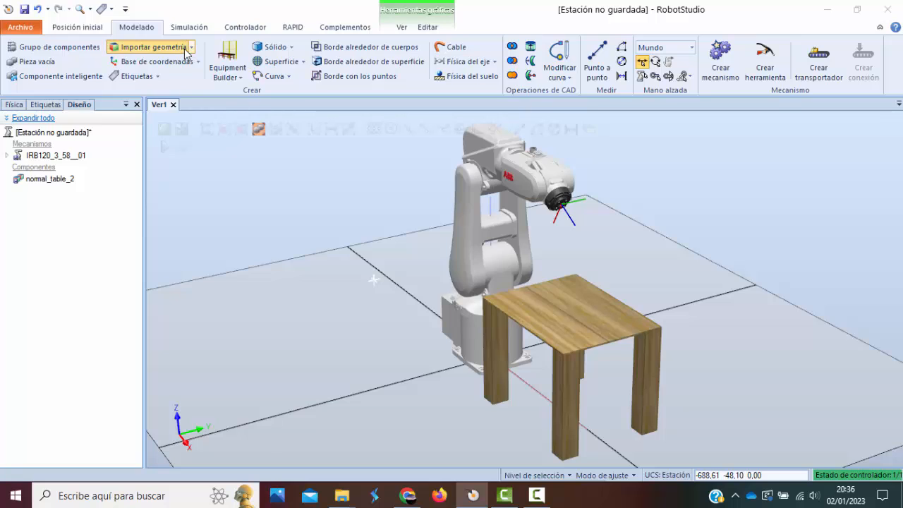
pyautogui.scroll(10, 107, 96)
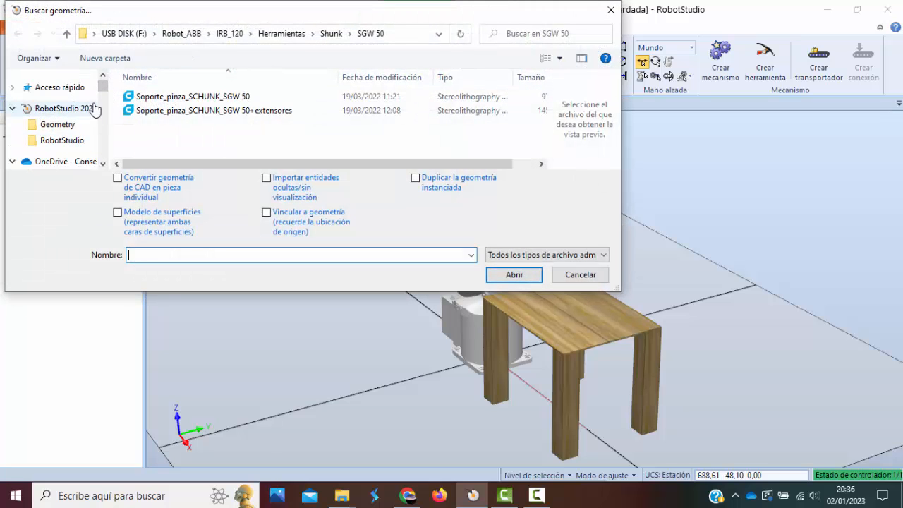
pyautogui.scroll(-1, 106, 93)
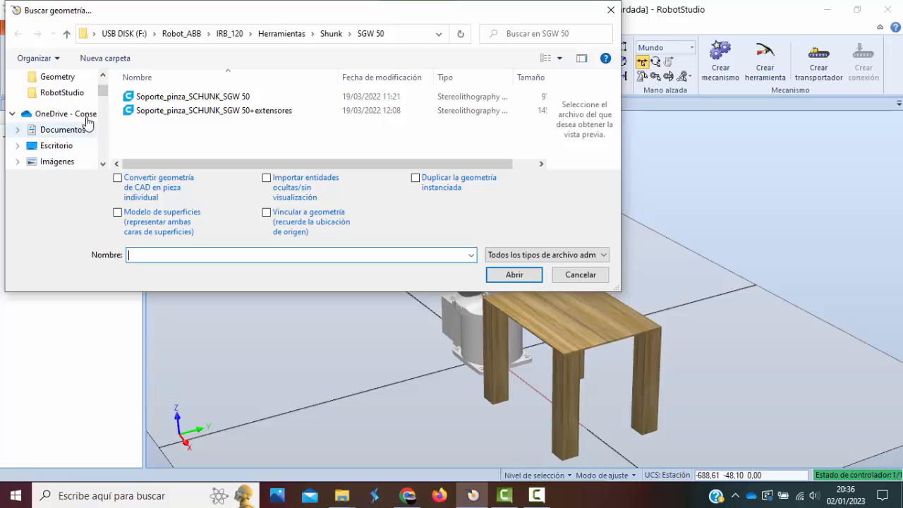
pyautogui.scroll(-1, 104, 103)
pyautogui.scroll(-1, 103, 103)
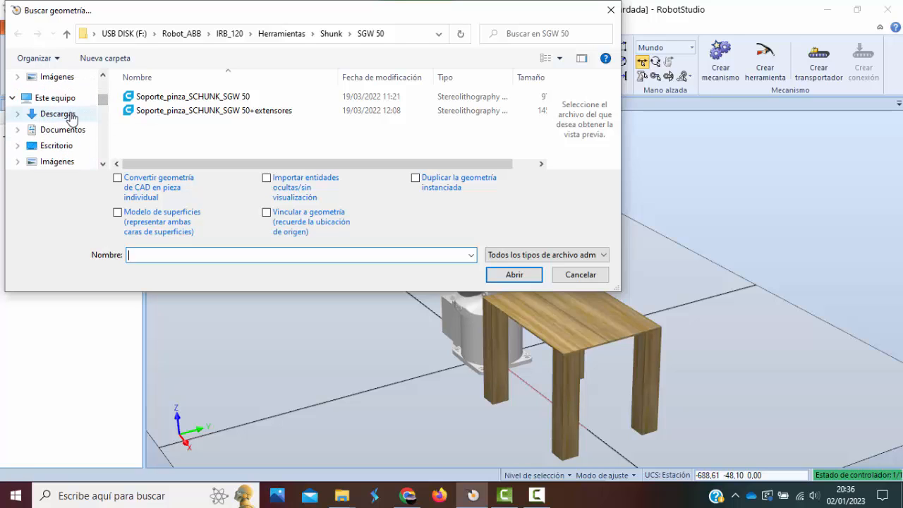
pyautogui.click(70, 115)
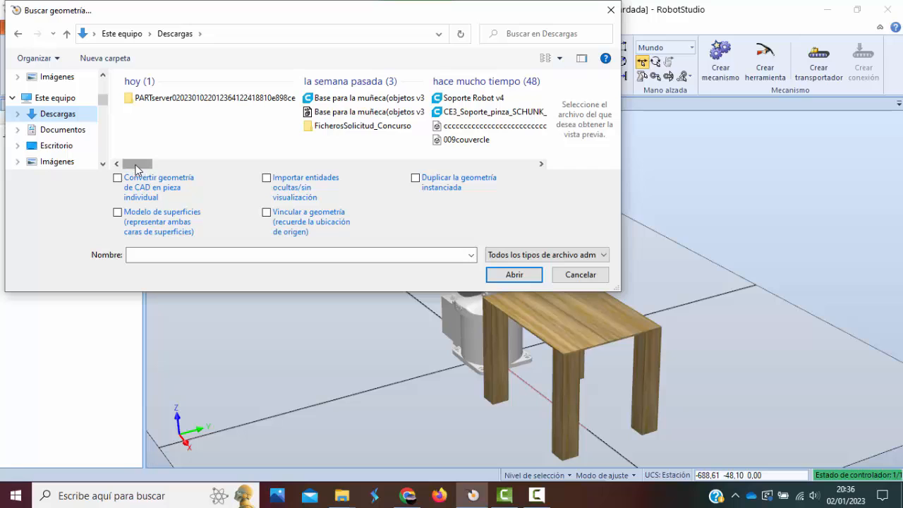
pyautogui.moveTo(136, 166); pyautogui.dragTo(246, 159)
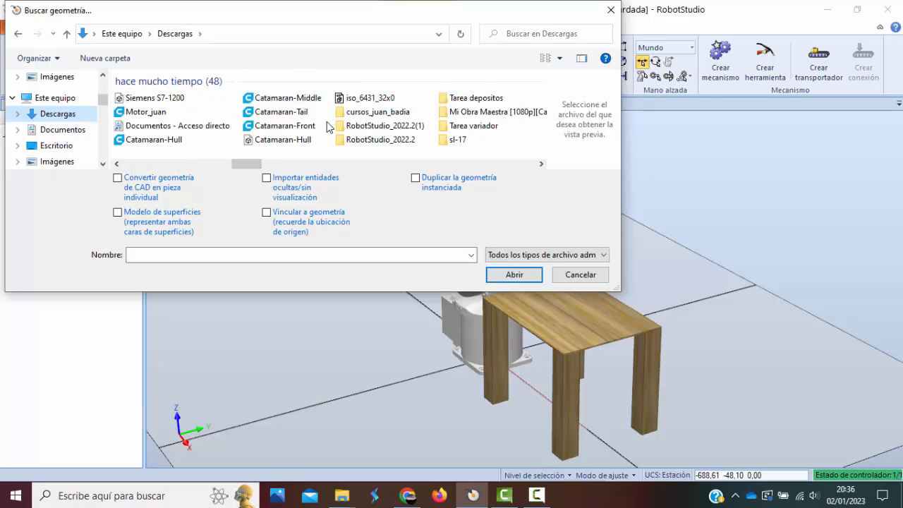
pyautogui.click(542, 255)
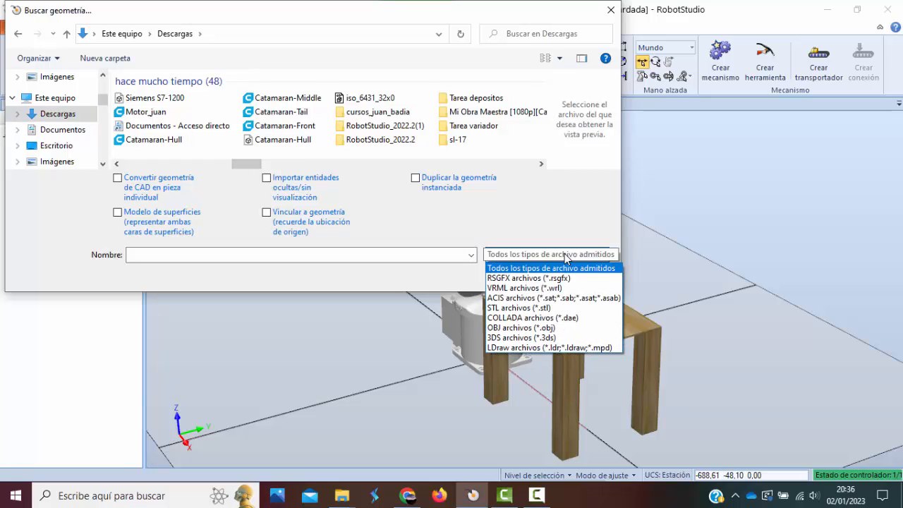
pyautogui.click(565, 303)
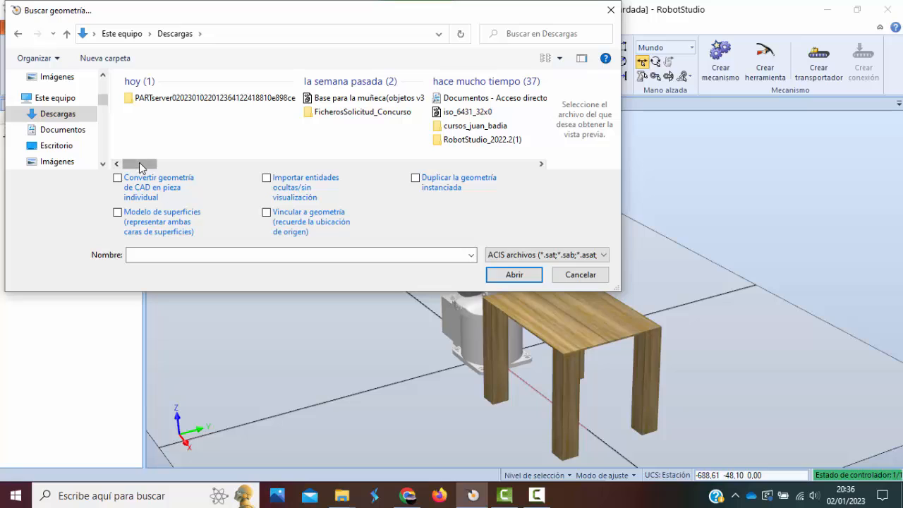
pyautogui.moveTo(151, 165); pyautogui.dragTo(187, 165)
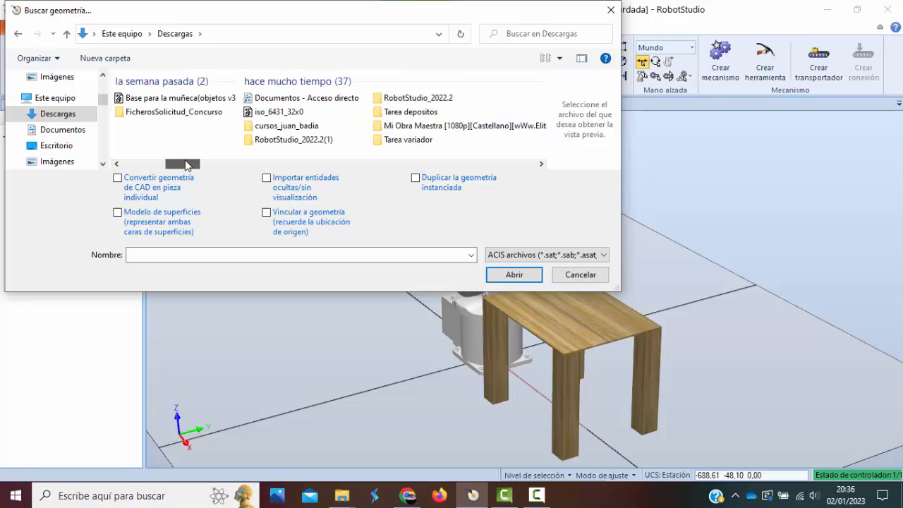
pyautogui.click(283, 115)
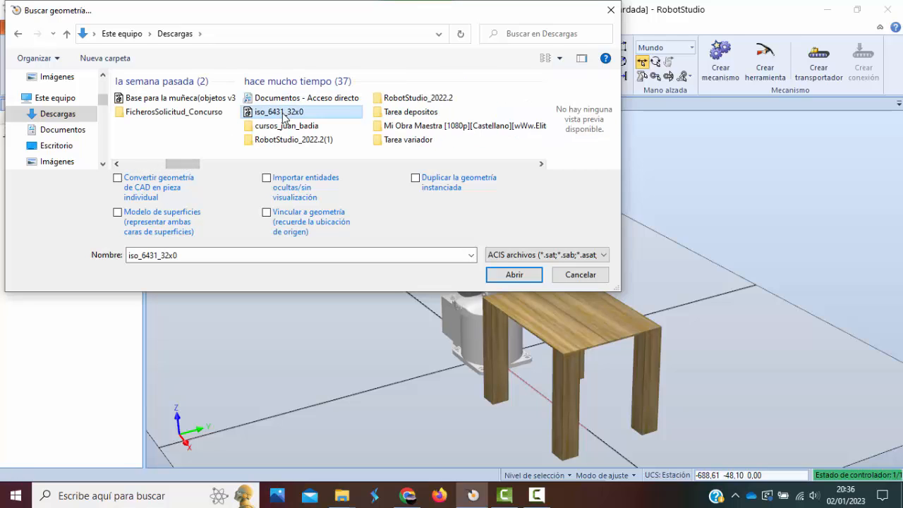
pyautogui.click(515, 275)
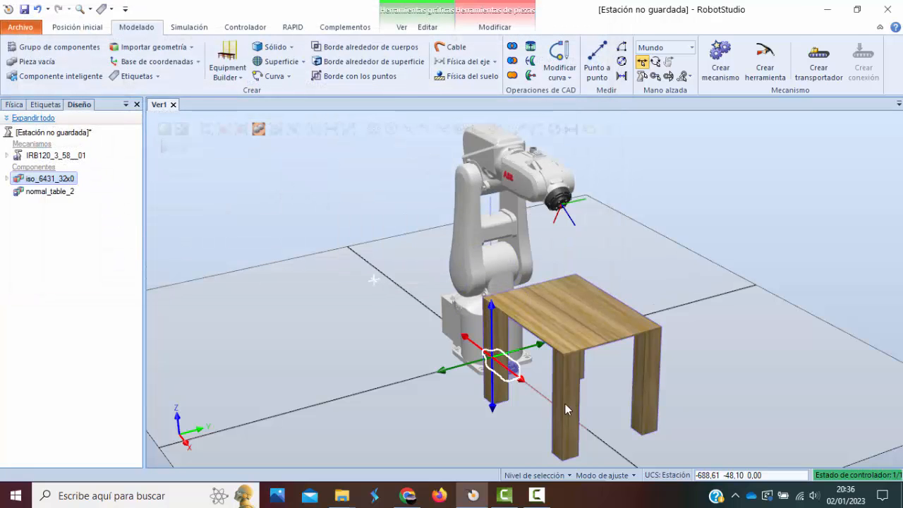
# Import the gripper geometry SCHUNK-0305205 SGW 50_ 010 from the PARTserver folder in Descargas
pyautogui.click(175, 50)
pyautogui.click(193, 104)
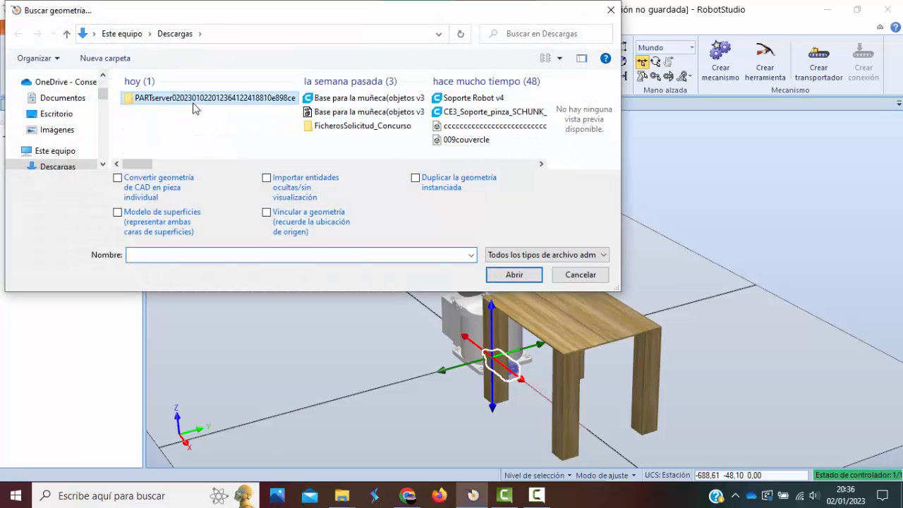
pyautogui.doubleClick(194, 104)
pyautogui.click(189, 98)
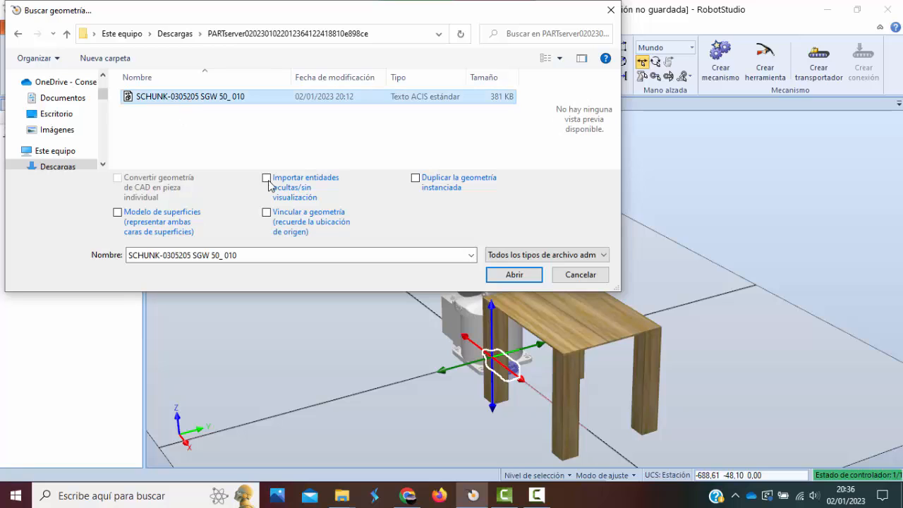
pyautogui.click(514, 276)
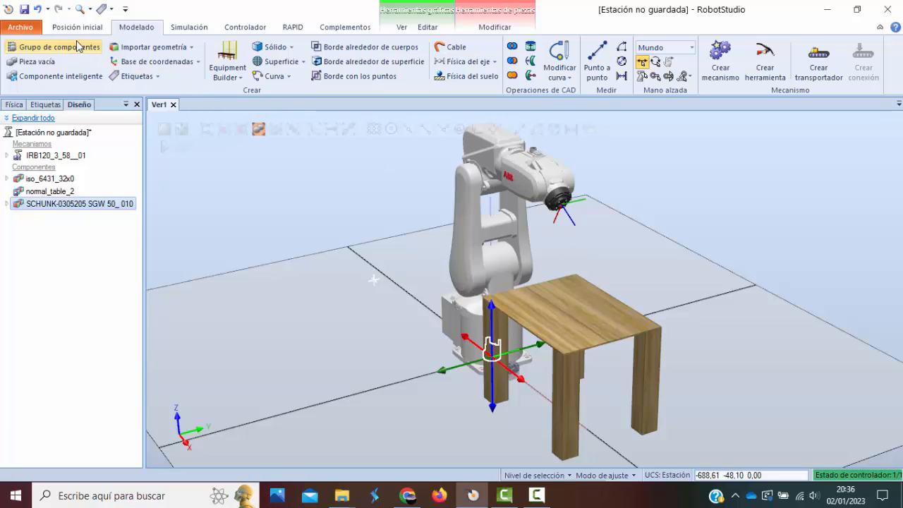
# Import the ACIS geometry file "Base para la muñeca(objetos v3" from the Descargas folder
pyautogui.click(182, 53)
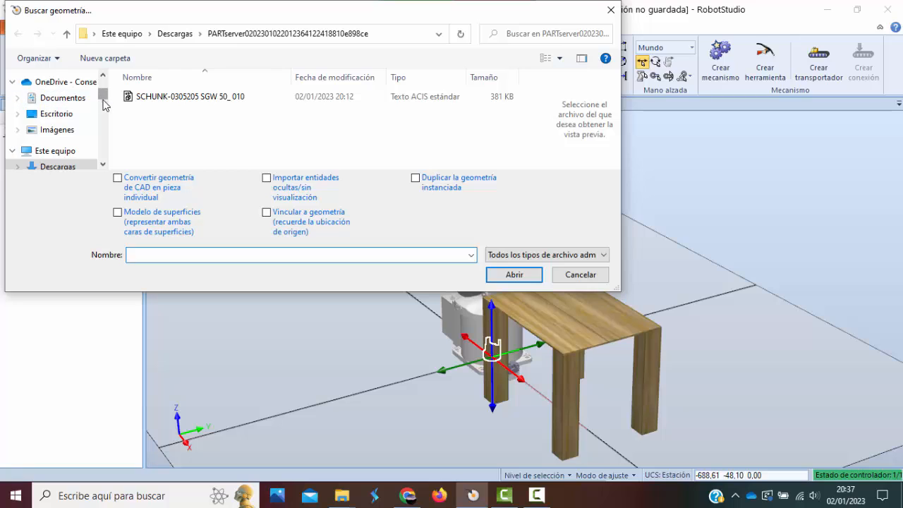
pyautogui.click(71, 169)
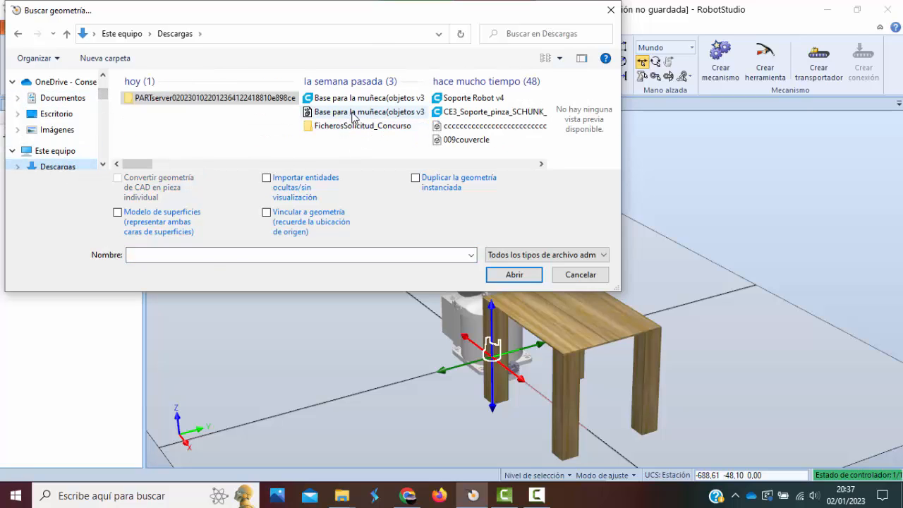
pyautogui.click(357, 113)
pyautogui.moveTo(135, 168); pyautogui.dragTo(178, 169)
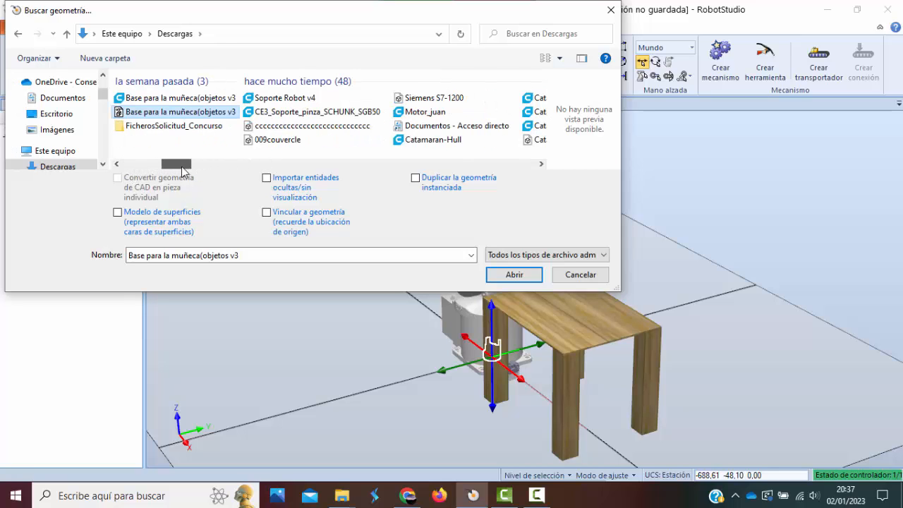
pyautogui.click(528, 275)
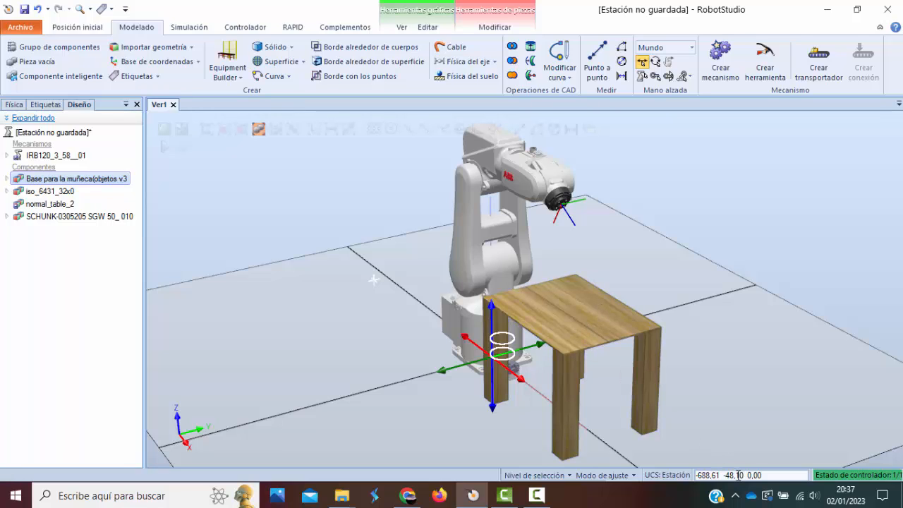
# Hide the IRB120_3_58__01 robot and the normal_table_2 table in the station
pyautogui.click(45, 158)
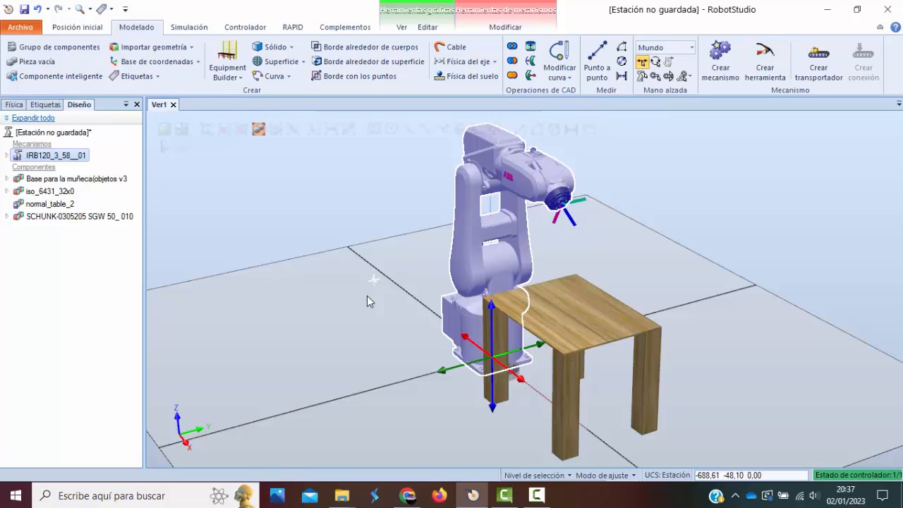
pyautogui.rightClick(47, 160)
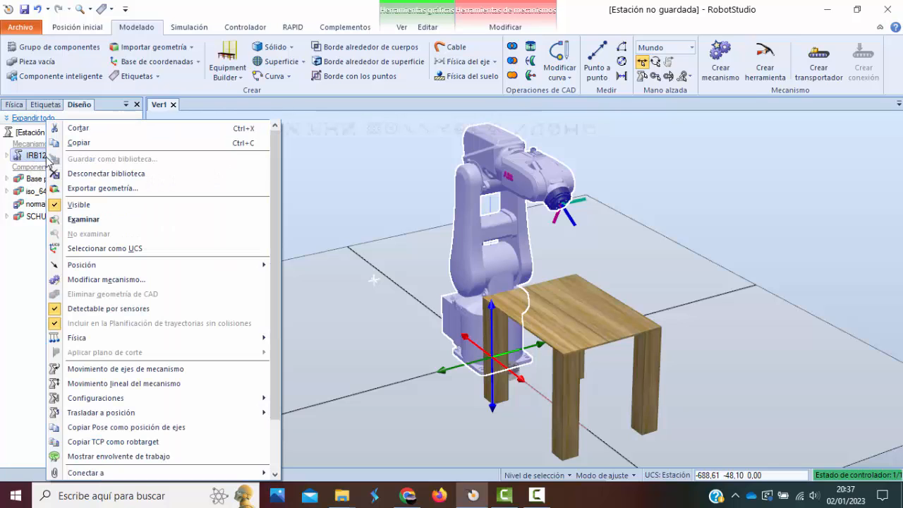
pyautogui.click(90, 204)
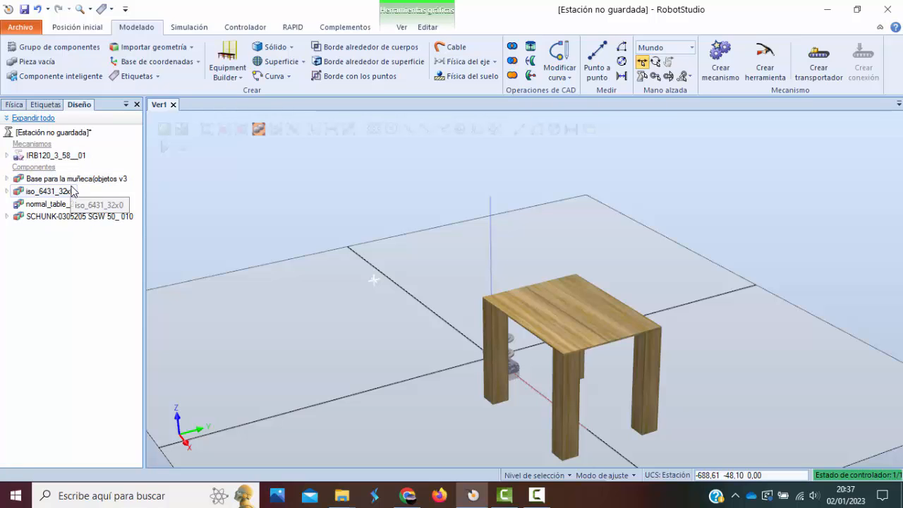
pyautogui.click(59, 203)
pyautogui.rightClick(60, 204)
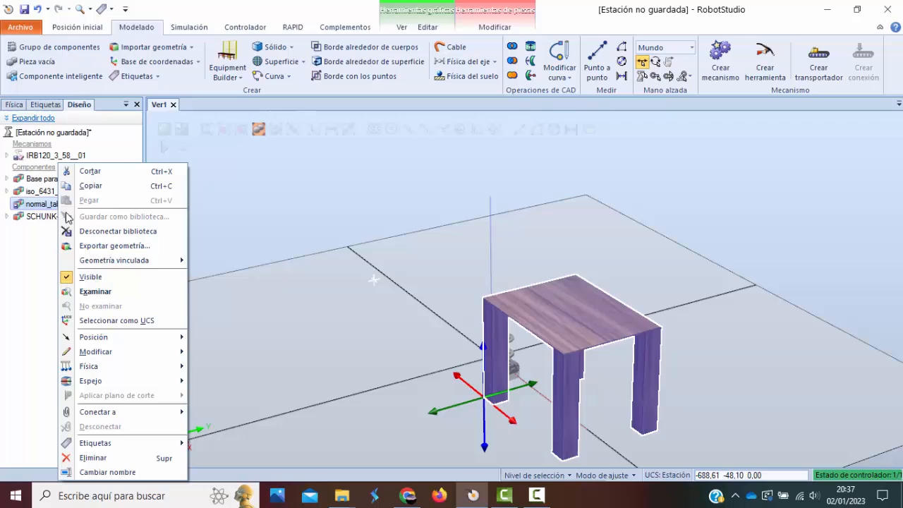
pyautogui.click(89, 278)
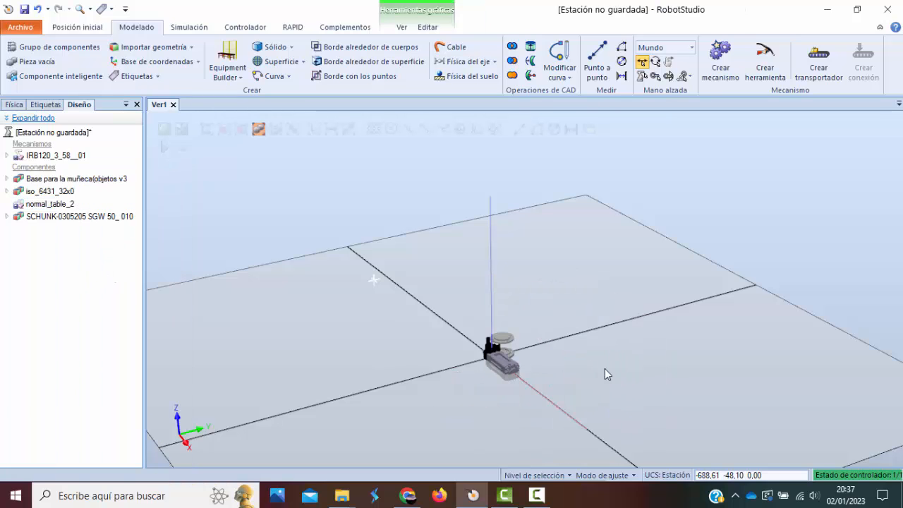
# Hide the SCHUNK-0305205 SGW 50_ 010 gripper and the "Base para la muñeca(objetos v3" part, leaving the cylinder visible
pyautogui.scroll(10, 623, 371)
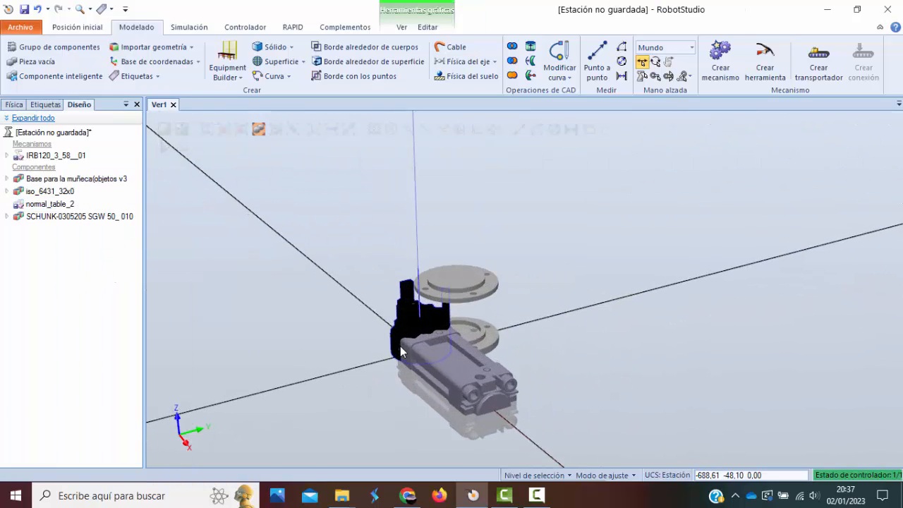
pyautogui.scroll(2, 400, 351)
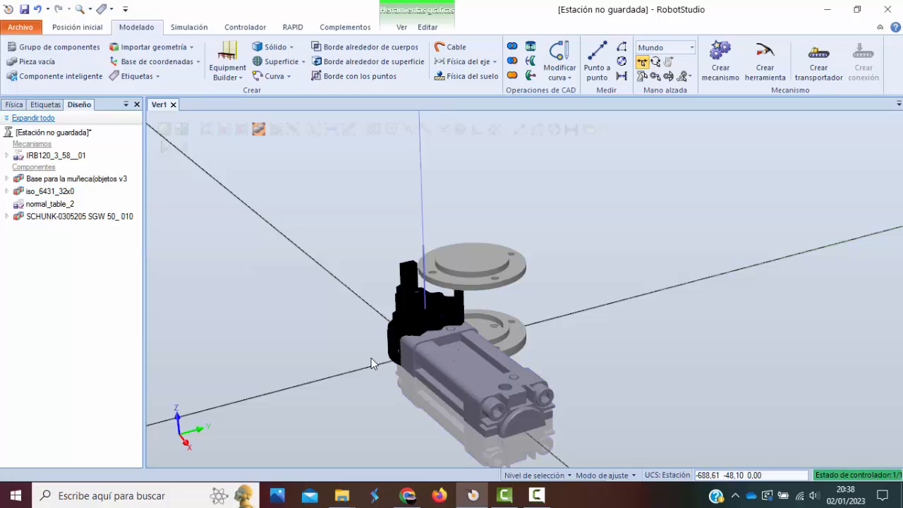
pyautogui.click(69, 218)
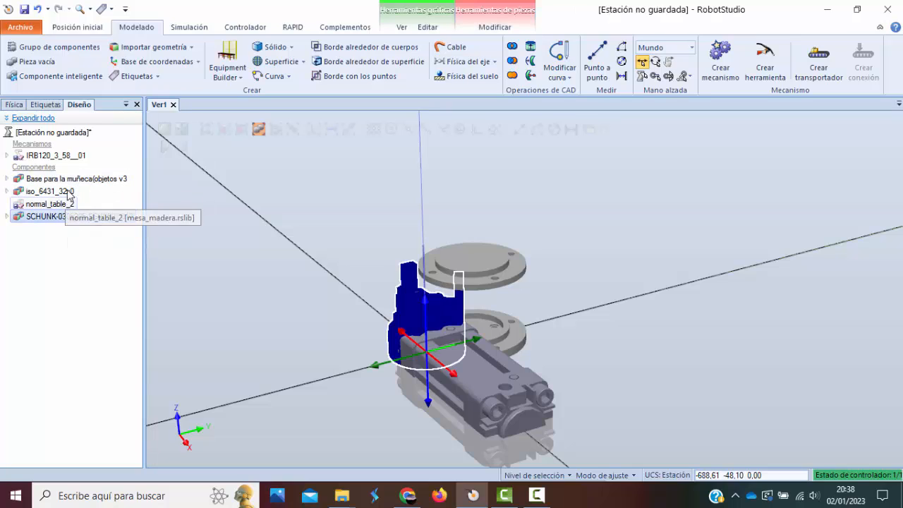
pyautogui.rightClick(73, 217)
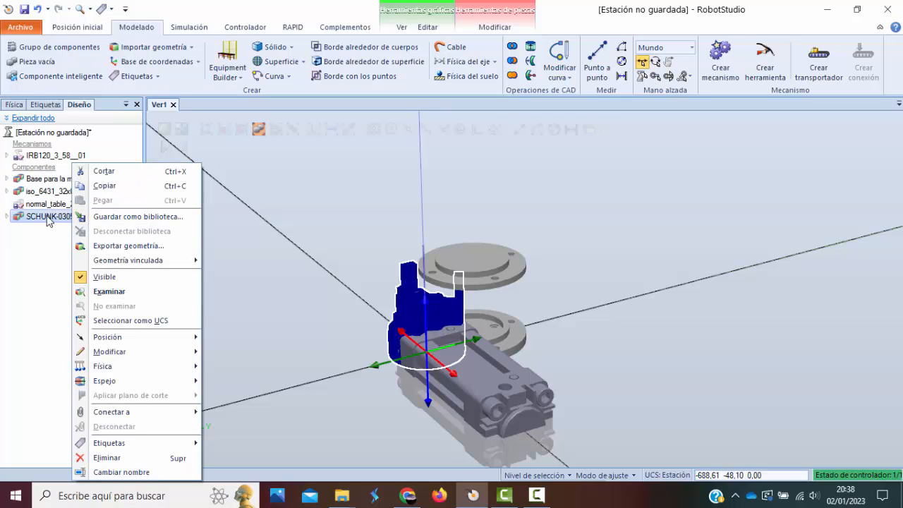
pyautogui.click(106, 277)
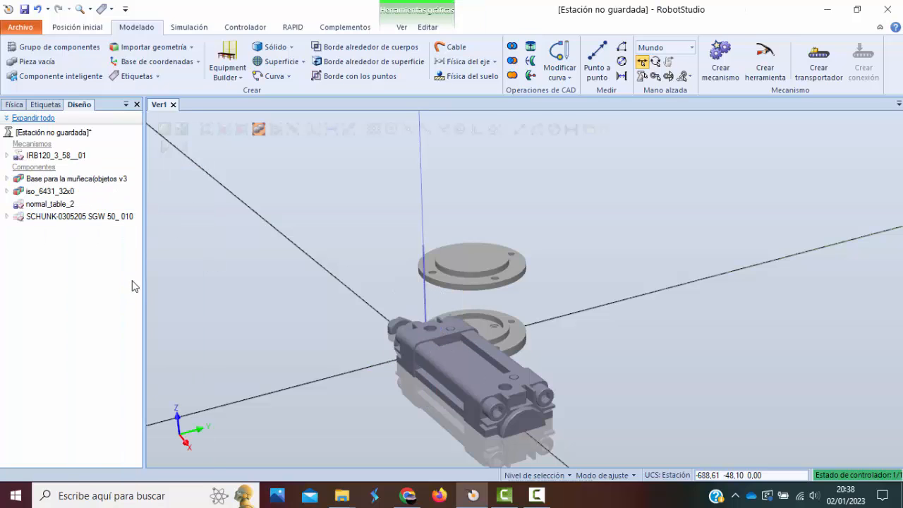
pyautogui.click(68, 179)
pyautogui.rightClick(67, 179)
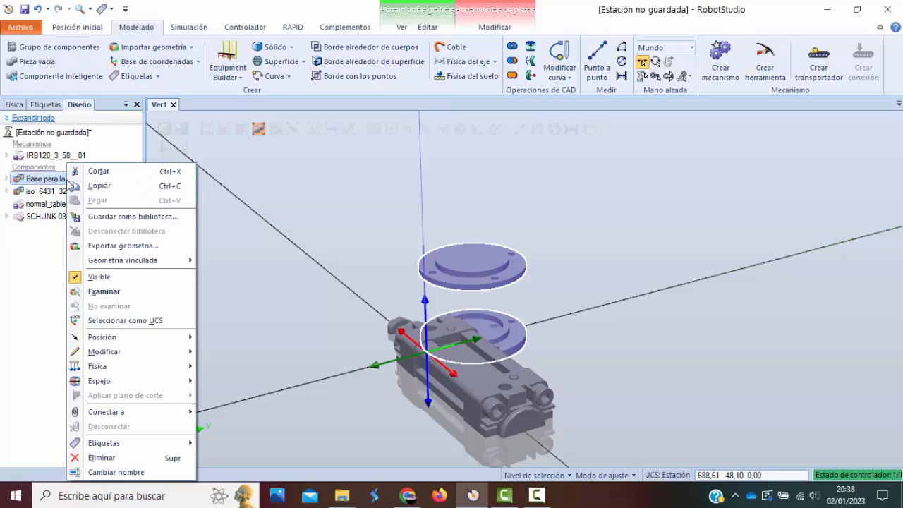
pyautogui.click(106, 276)
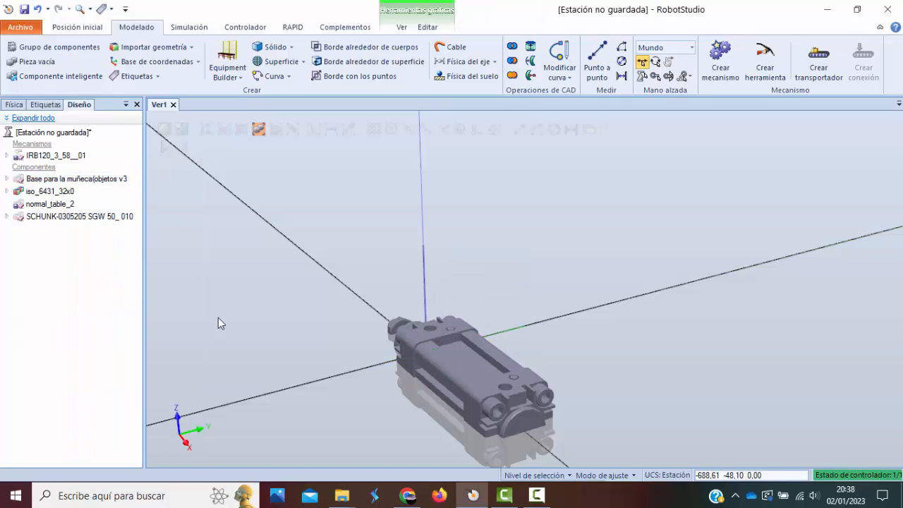
# Expand the iso_6431_32x0 cylinder and select each of its bodies in turn to see which part it represents
pyautogui.click(483, 384)
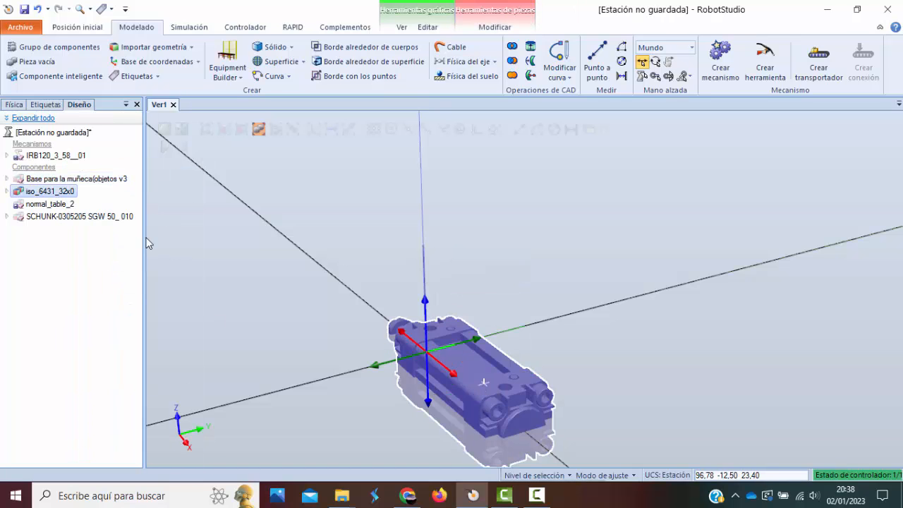
pyautogui.click(6, 192)
pyautogui.click(51, 206)
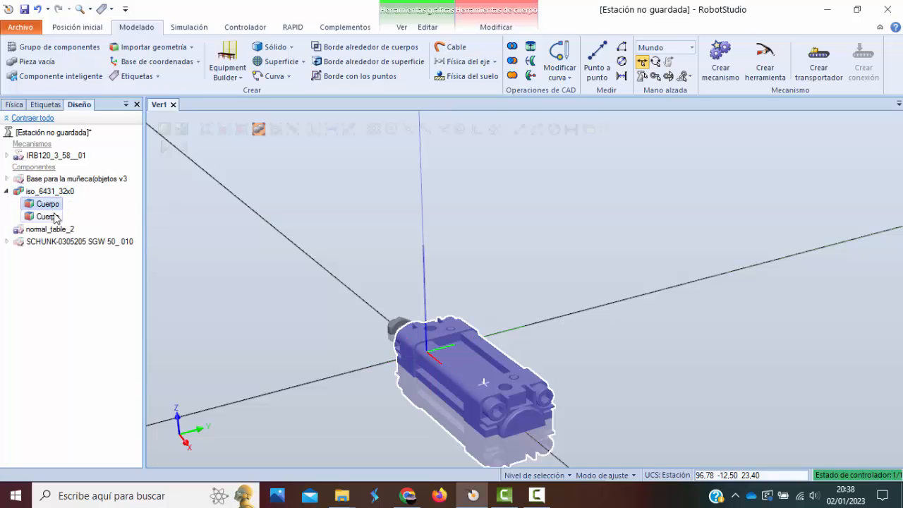
pyautogui.click(53, 217)
pyautogui.click(49, 205)
pyautogui.click(52, 216)
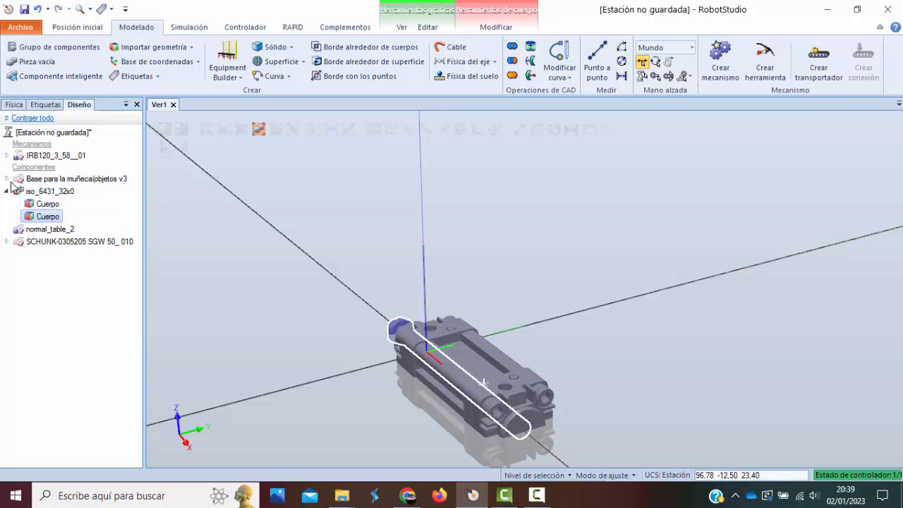
# Show the SCHUNK gripper again, expand it and select its bodies in turn to identify the parts they represent
pyautogui.click(6, 242)
pyautogui.click(50, 254)
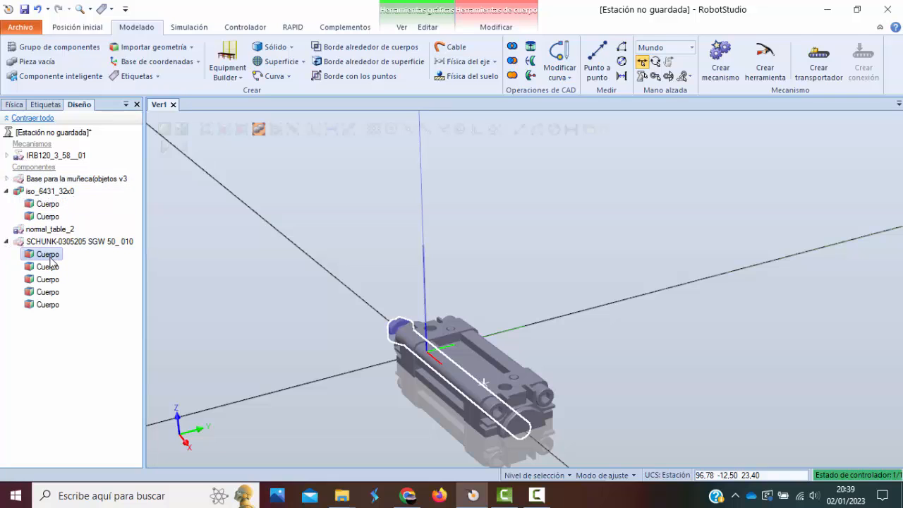
pyautogui.rightClick(61, 241)
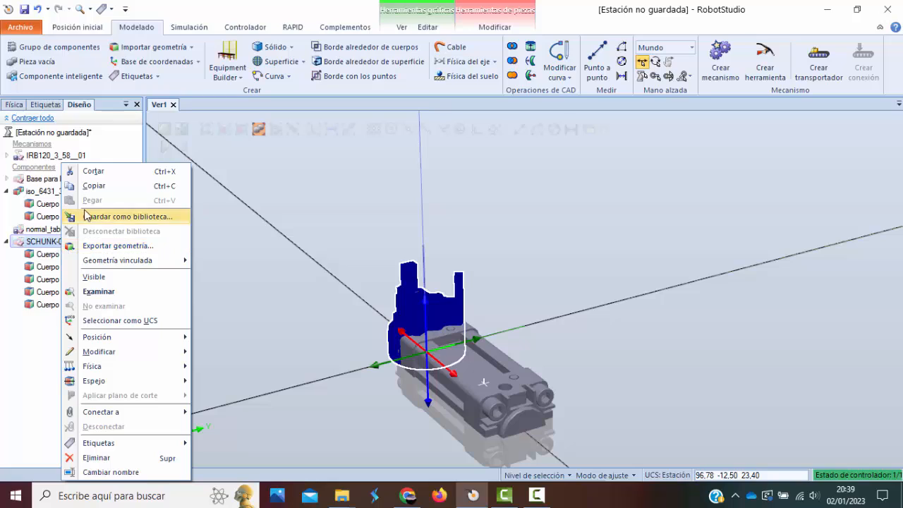
pyautogui.click(93, 279)
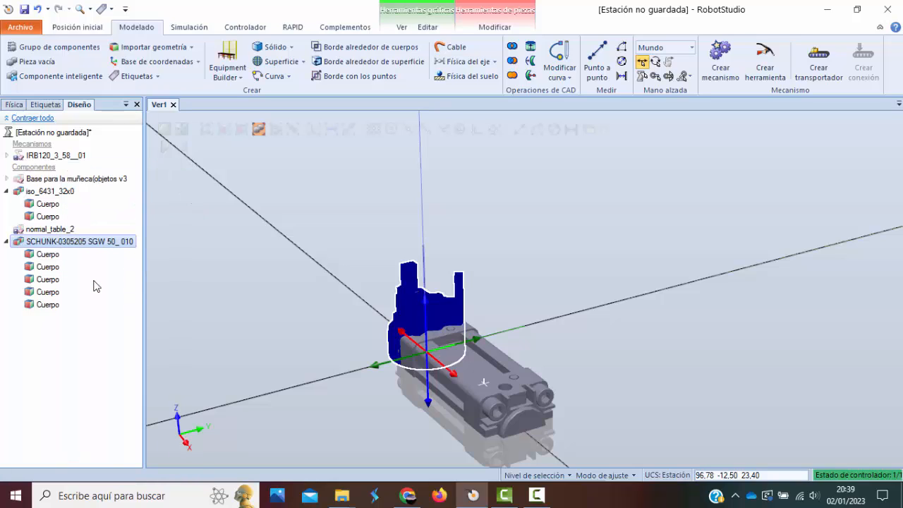
pyautogui.click(51, 256)
pyautogui.click(51, 267)
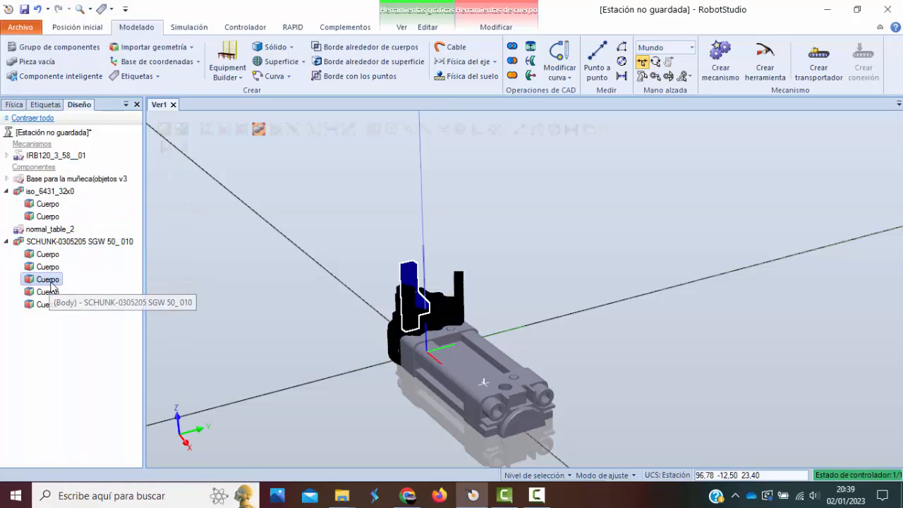
pyautogui.click(51, 280)
pyautogui.click(51, 292)
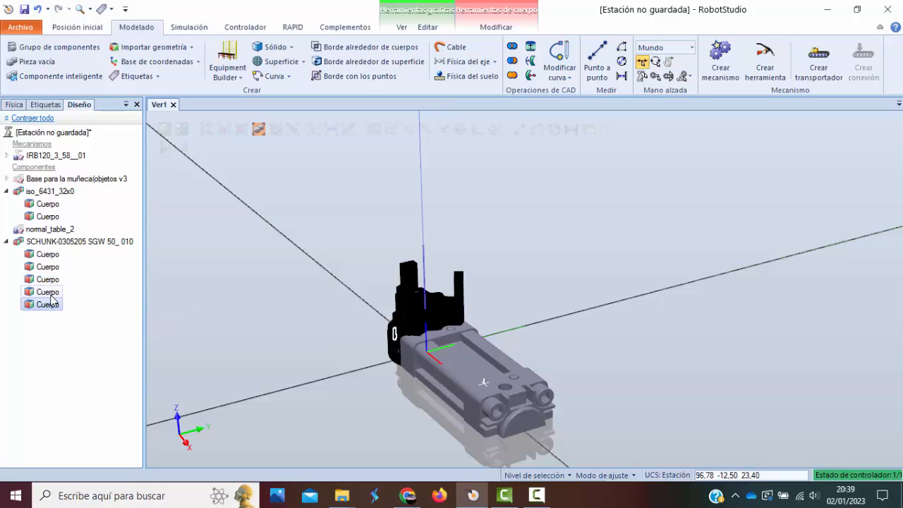
pyautogui.click(51, 279)
pyautogui.click(51, 266)
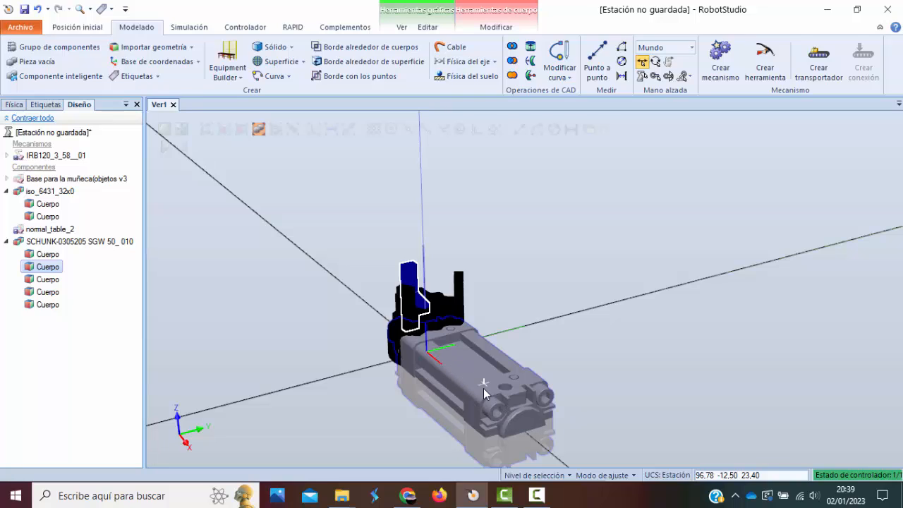
# Hide the SCHUNK gripper and collapse its list of bodies
pyautogui.click(39, 205)
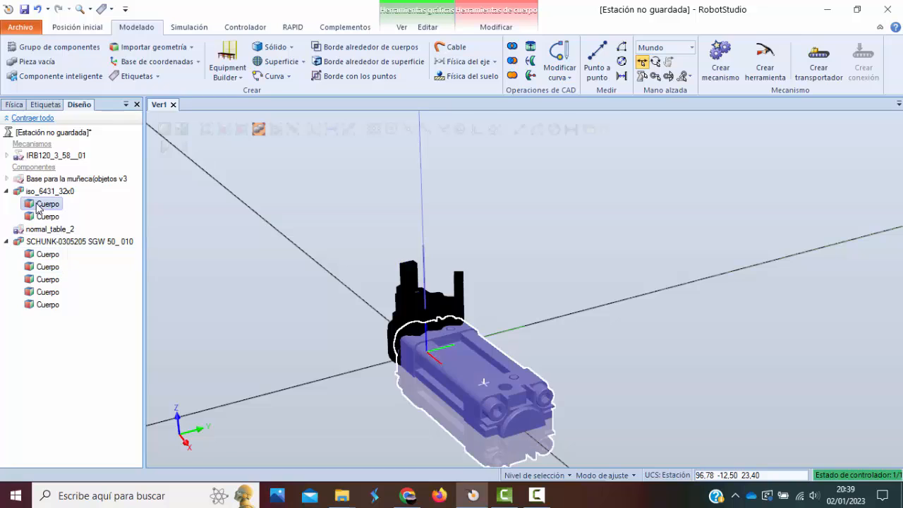
pyautogui.rightClick(53, 242)
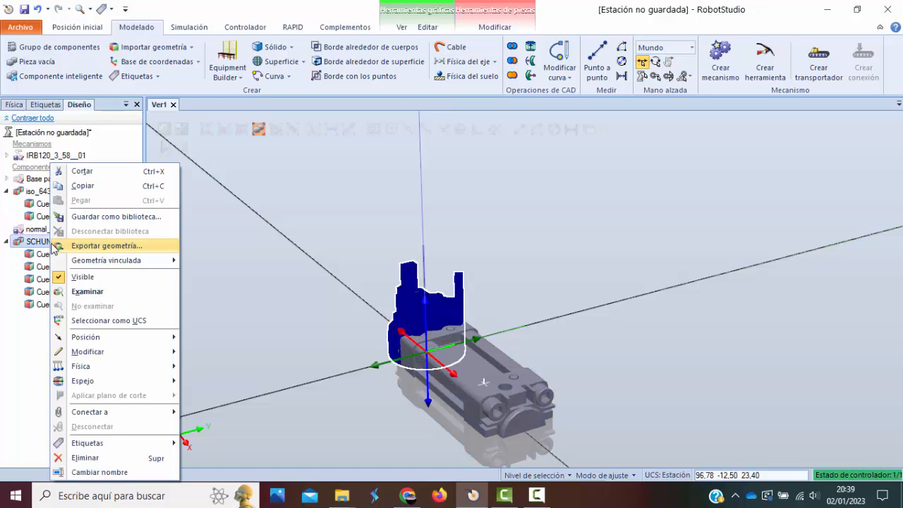
pyautogui.click(80, 280)
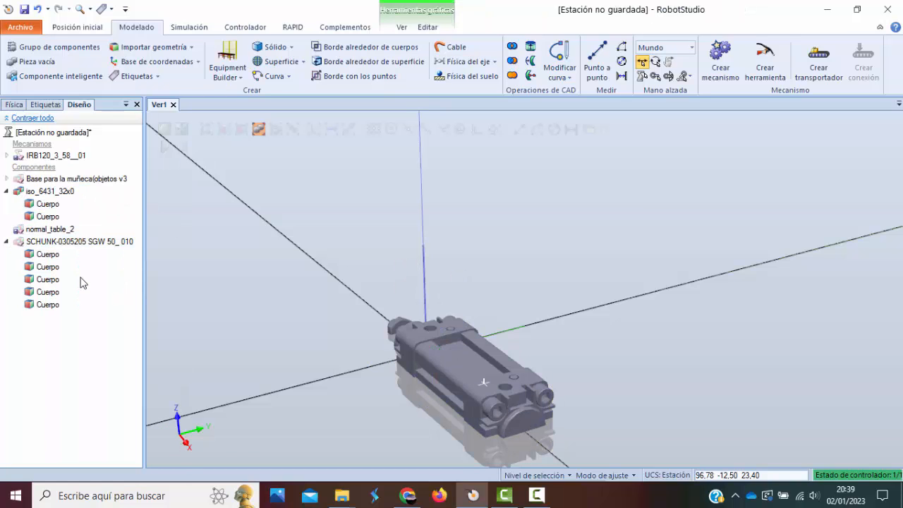
pyautogui.click(6, 241)
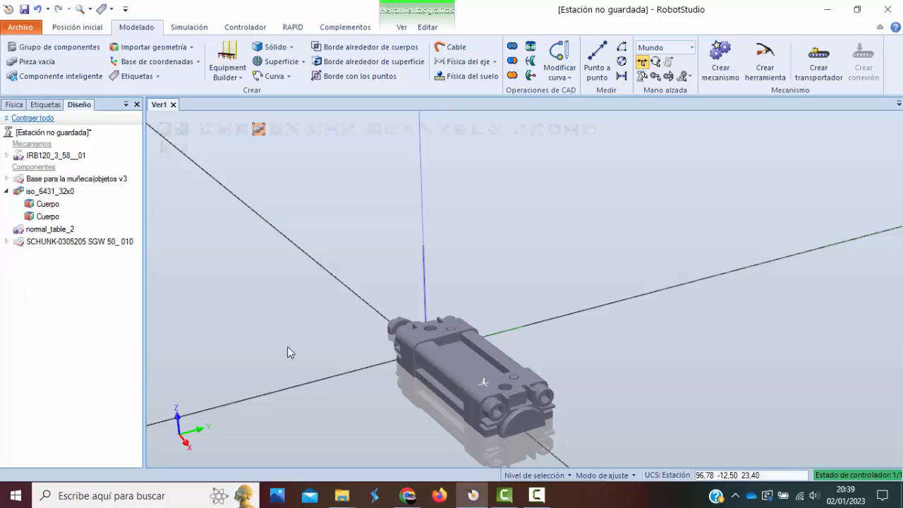
pyautogui.click(536, 496)
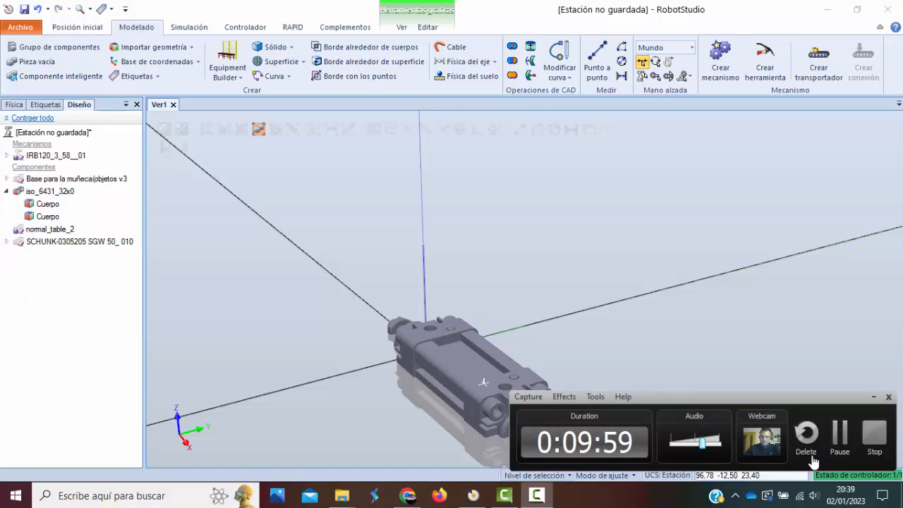
pyautogui.click(839, 433)
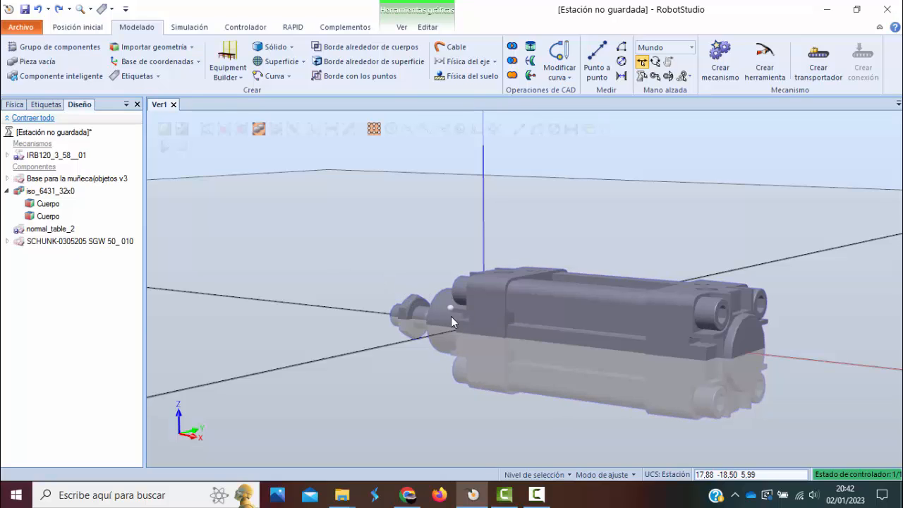
# Move the iso_6431_32x0 cylinder freehand upward along Z until it is clear of the station floor
pyautogui.scroll(2, 405, 304)
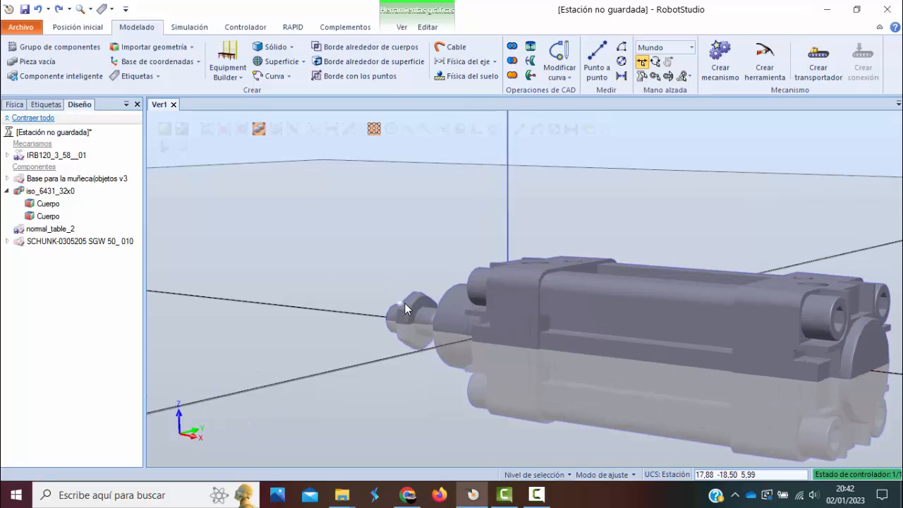
pyautogui.scroll(-1, 406, 307)
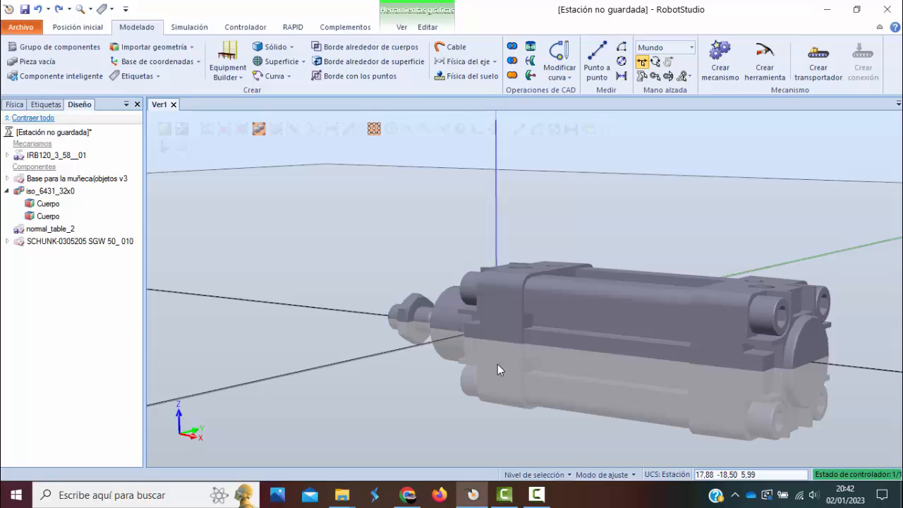
pyautogui.click(51, 191)
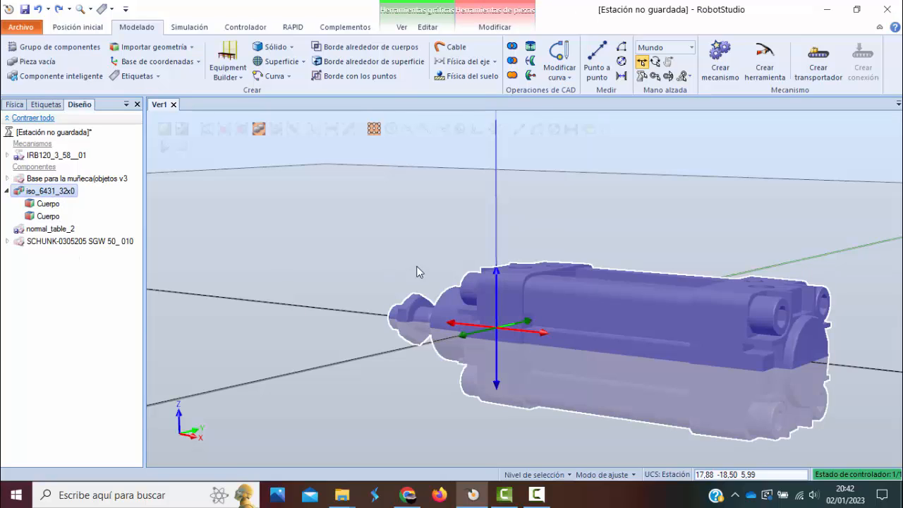
pyautogui.moveTo(496, 321); pyautogui.dragTo(492, 209)
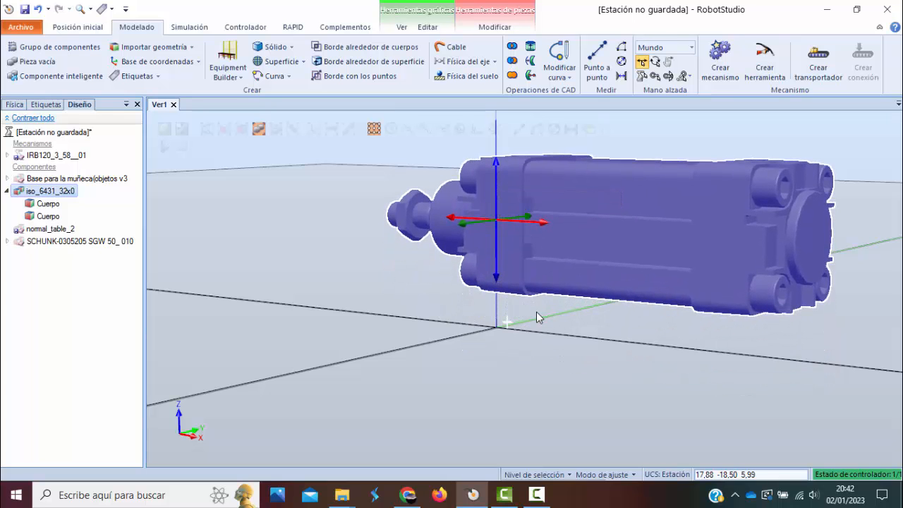
# Place the iso_6431_32x0 cylinder by one point, taking the underside edge point at 4.13, -9.65, 16.25 to world 0, 0, 0
pyautogui.moveTo(586, 325)
pyautogui.keyDown('ctrl'); pyautogui.keyDown('shift'); pyautogui.mouseDown()
pyautogui.moveTo(583, 308)
pyautogui.moveTo(582, 320)
pyautogui.mouseUp(); pyautogui.keyUp('shift'); pyautogui.keyUp('ctrl')
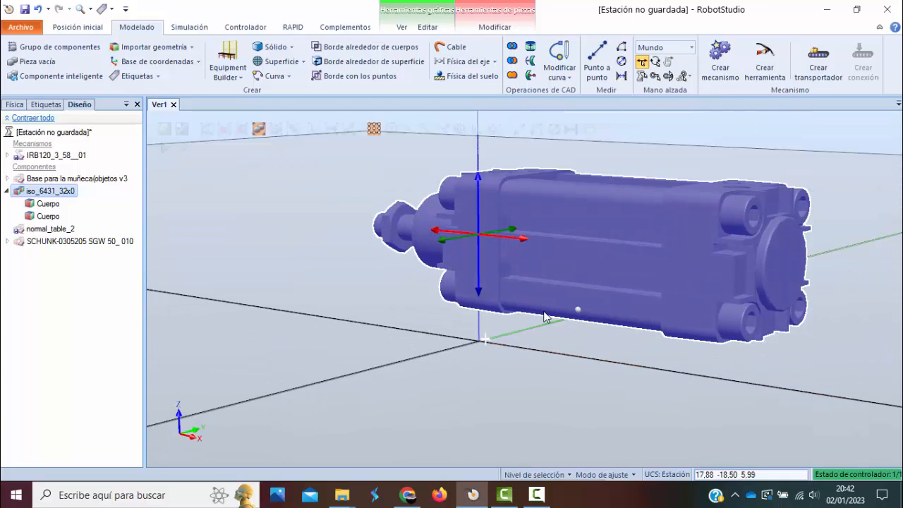
pyautogui.keyDown('ctrl'); pyautogui.keyDown('shift'); pyautogui.moveTo(477, 317); pyautogui.dragTo(478, 317); pyautogui.keyUp('shift'); pyautogui.keyUp('ctrl')
pyautogui.scroll(2, 448, 230)
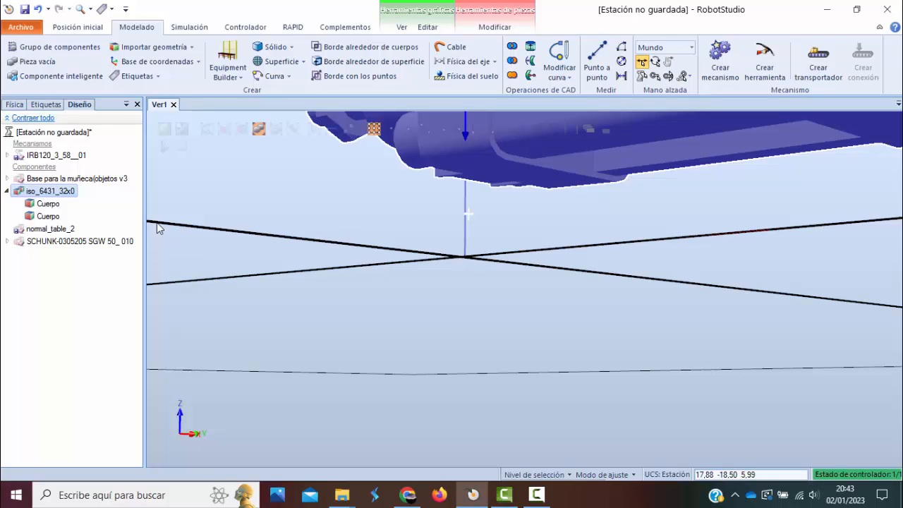
pyautogui.rightClick(63, 194)
pyautogui.moveTo(106, 351)
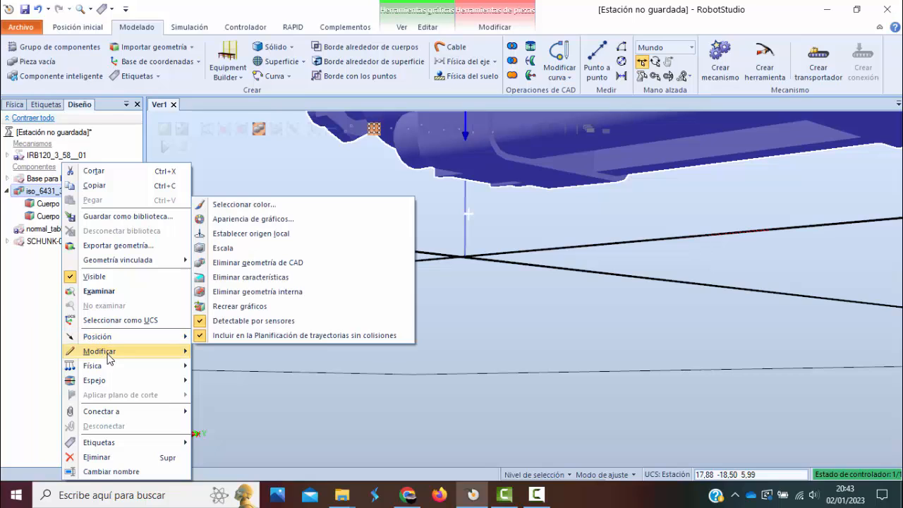
pyautogui.moveTo(144, 337)
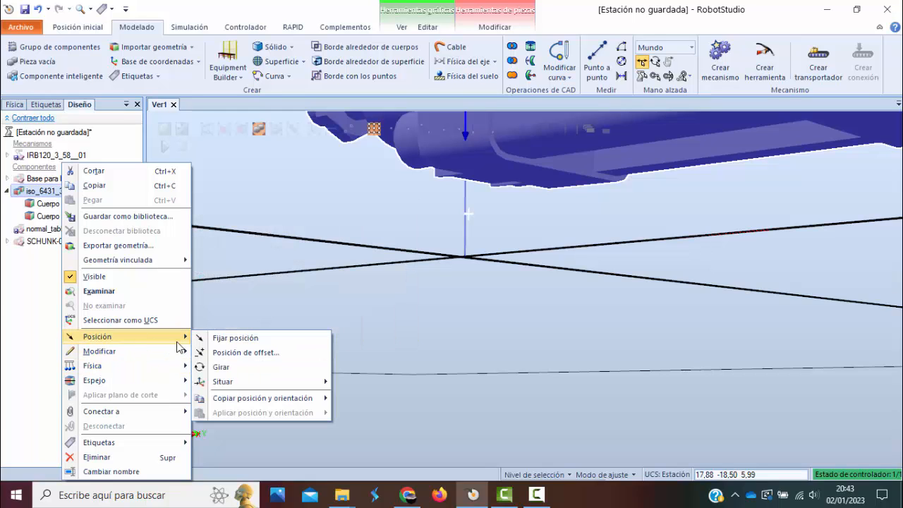
pyautogui.moveTo(223, 387)
pyautogui.click(370, 383)
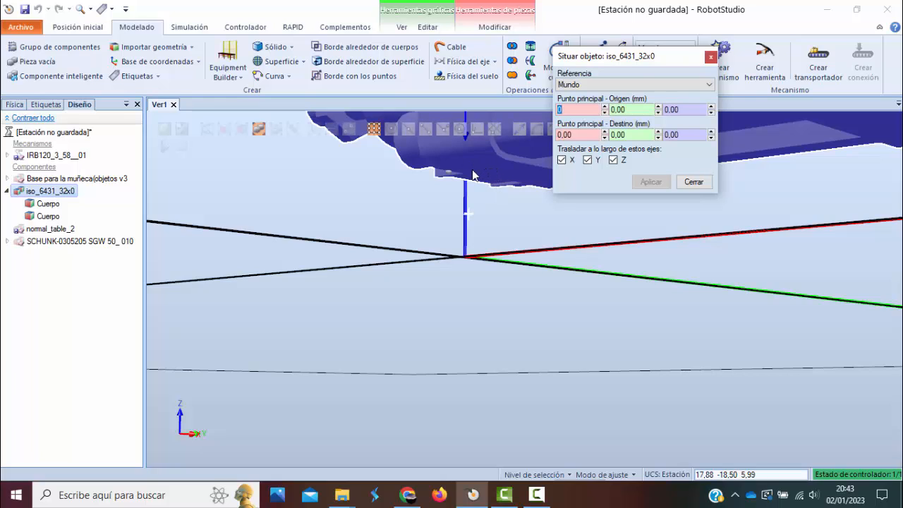
pyautogui.scroll(1, 472, 174)
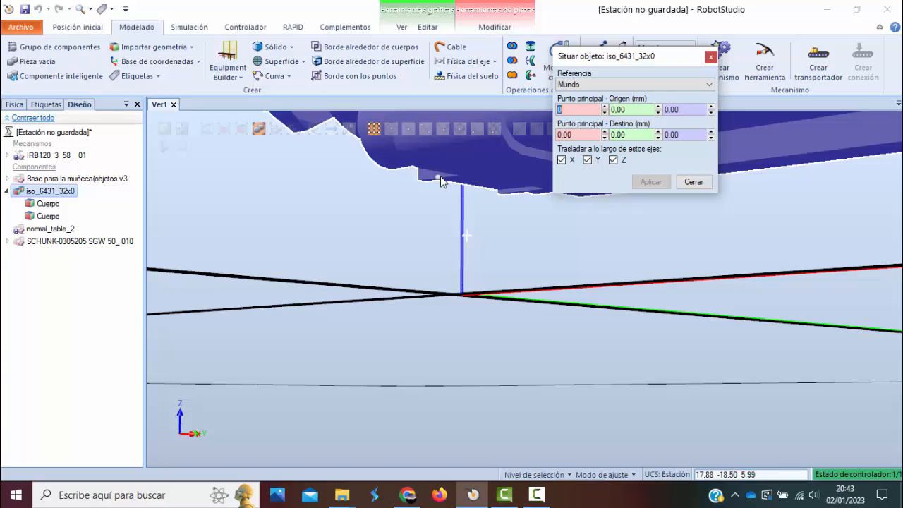
pyautogui.scroll(2, 442, 177)
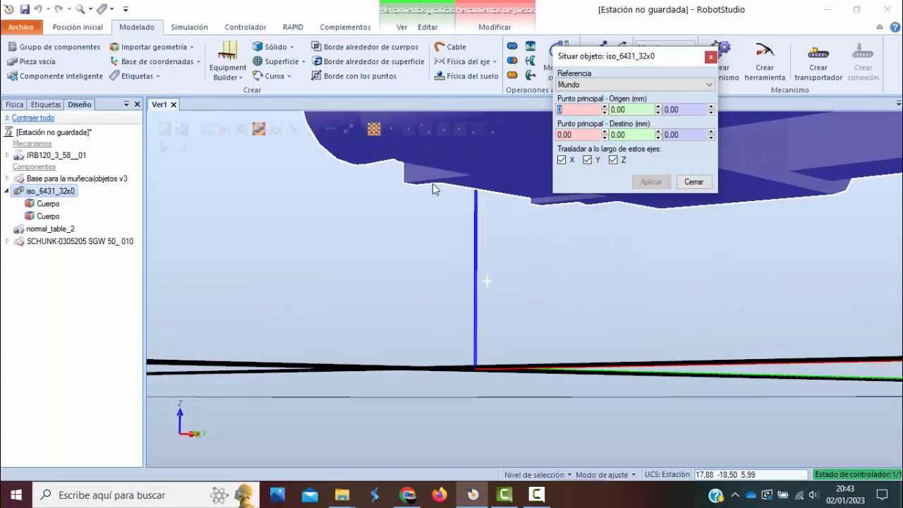
pyautogui.scroll(2, 416, 187)
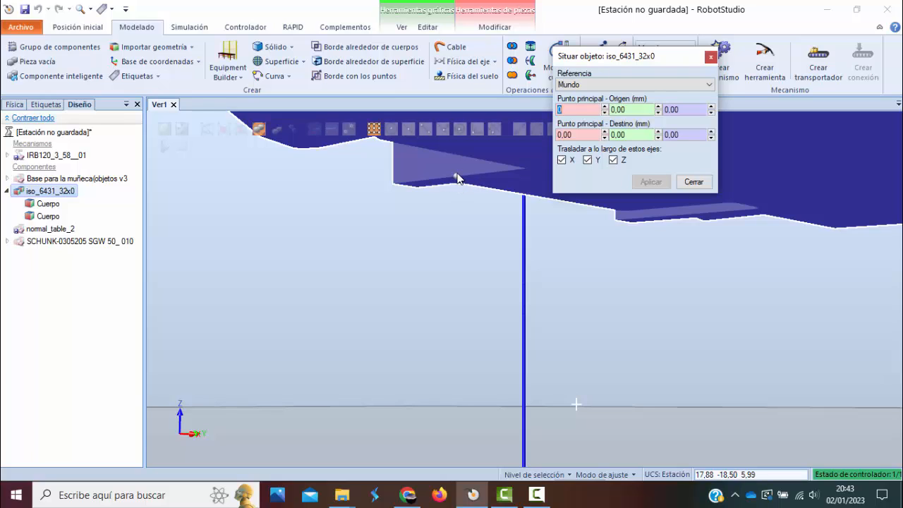
pyautogui.click(456, 178)
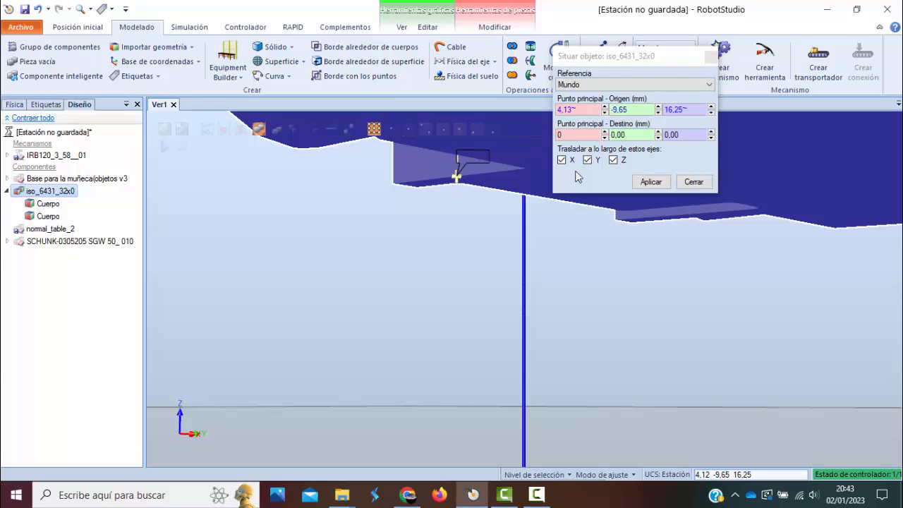
pyautogui.click(592, 110)
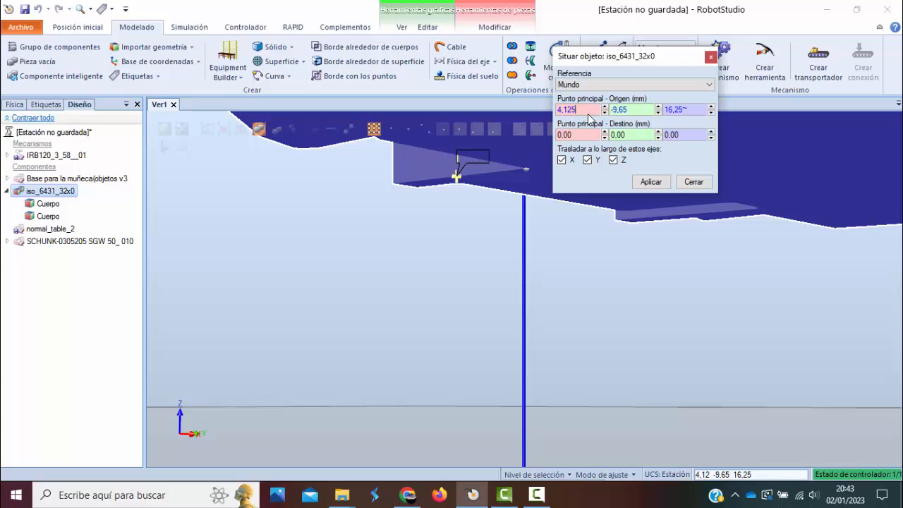
pyautogui.click(457, 177)
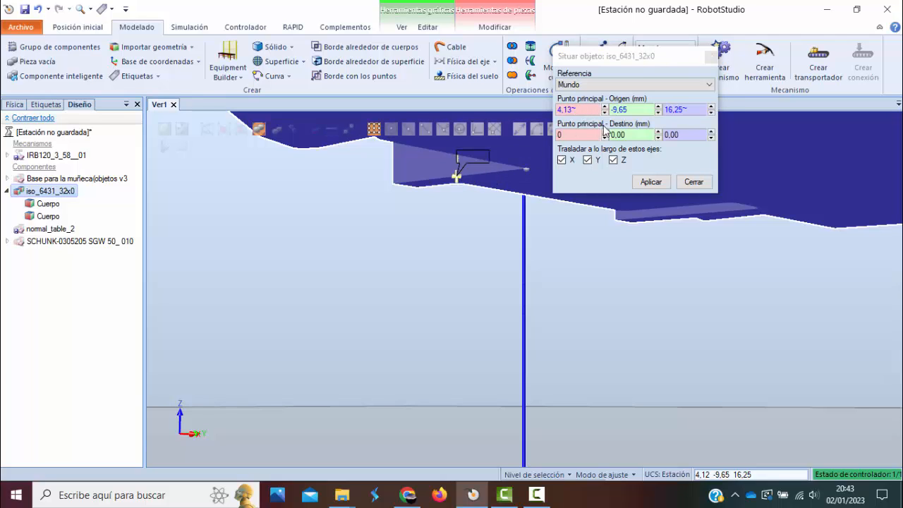
pyautogui.click(649, 181)
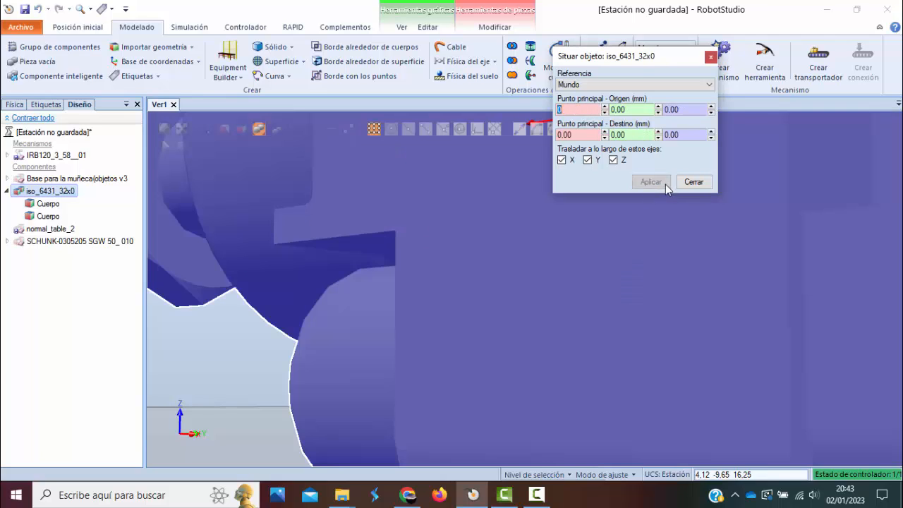
pyautogui.click(693, 182)
# Examine from several angles how the cylinder sits at the station origin, and check which part its first body represents
pyautogui.scroll(-3, 439, 248)
pyautogui.scroll(-1, 440, 252)
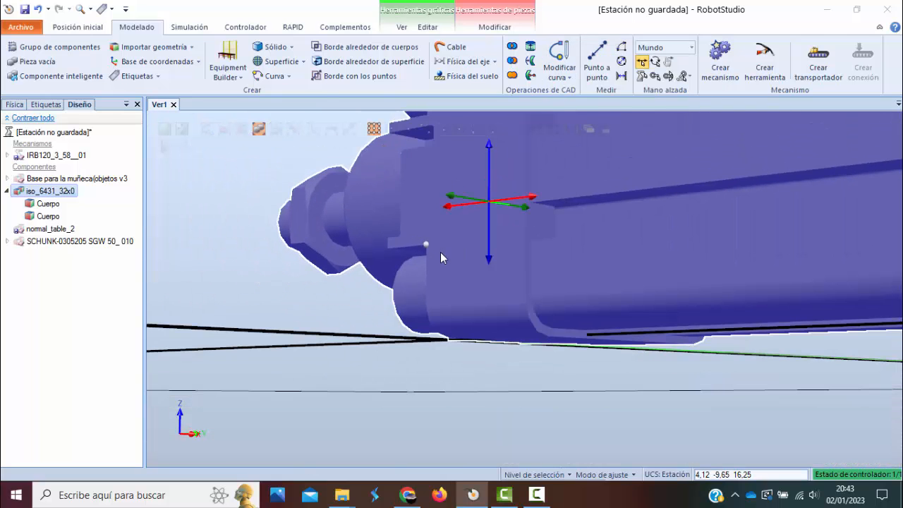
pyautogui.keyDown('ctrl'); pyautogui.keyDown('shift'); pyautogui.moveTo(689, 342); pyautogui.dragTo(731, 349); pyautogui.keyUp('shift'); pyautogui.keyUp('ctrl')
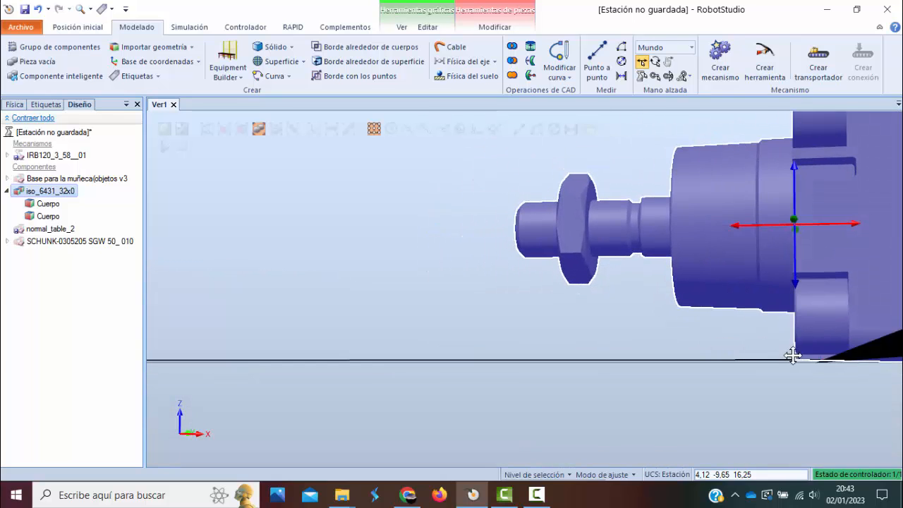
pyautogui.keyDown('ctrl'); pyautogui.moveTo(793, 355); pyautogui.dragTo(754, 322); pyautogui.keyUp('ctrl')
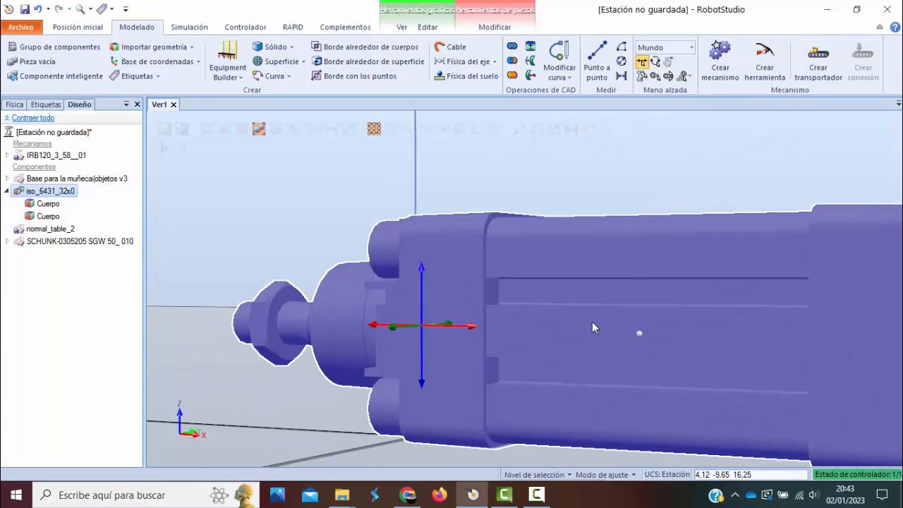
pyautogui.scroll(-2, 502, 311)
pyautogui.click(554, 195)
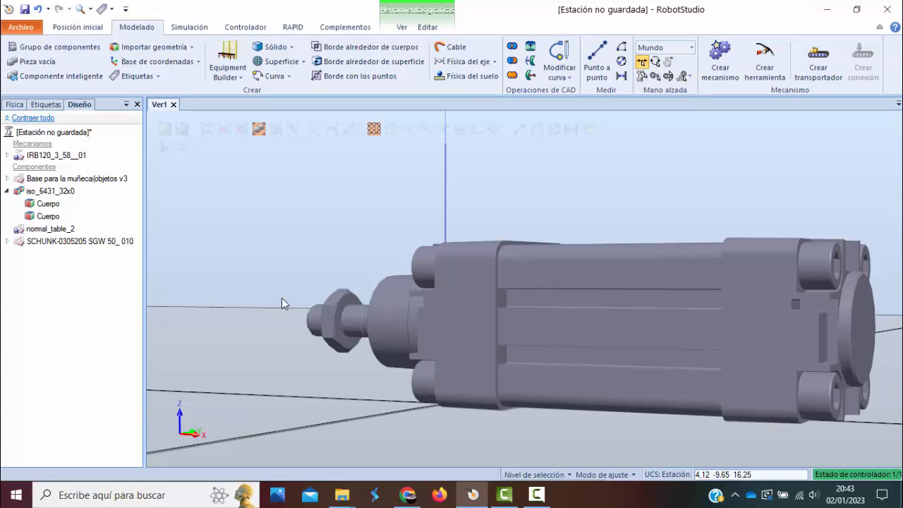
pyautogui.scroll(-2, 275, 295)
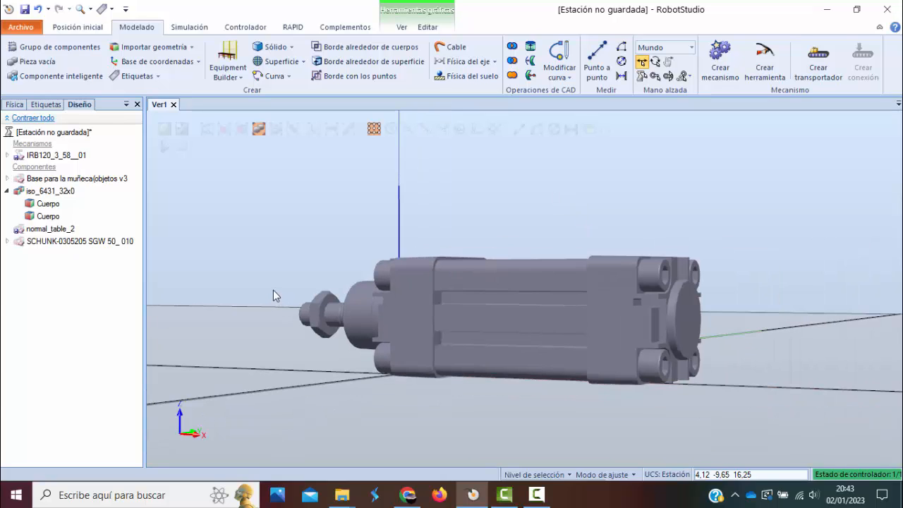
pyautogui.click(48, 204)
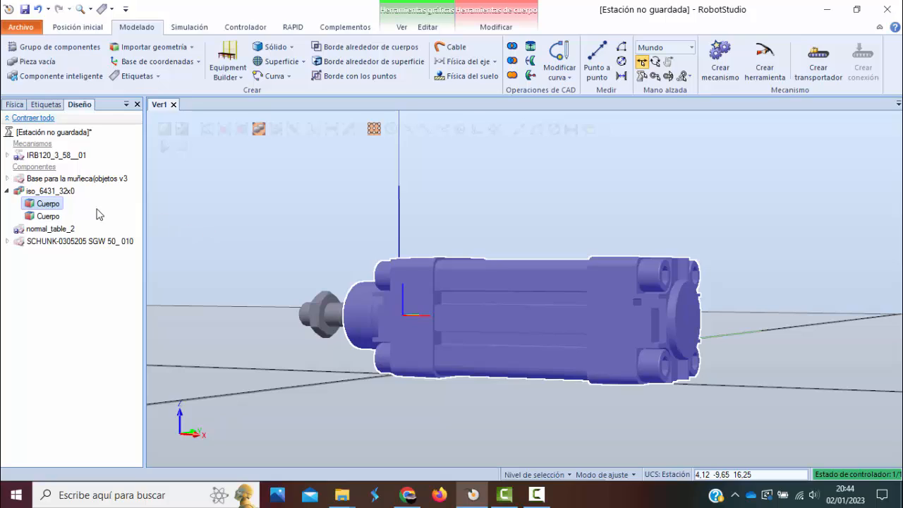
pyautogui.click(45, 192)
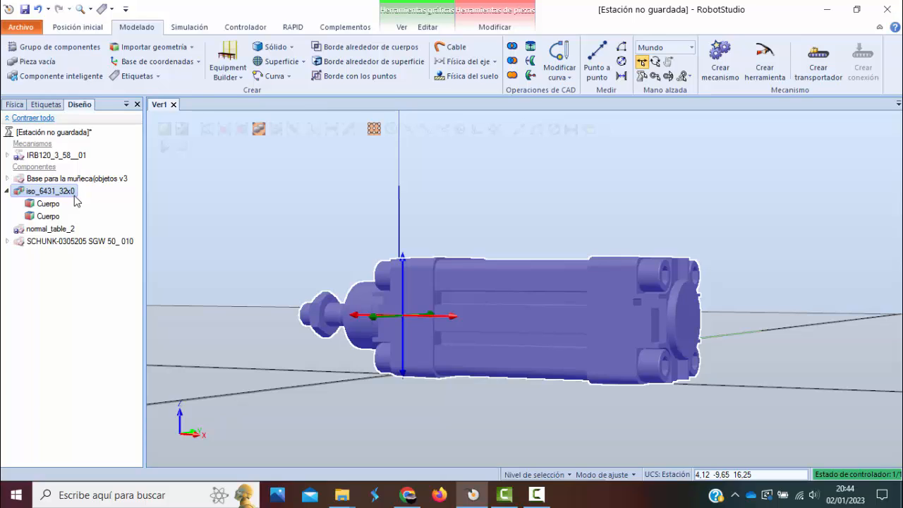
# Create an empty part and rename it camisa
pyautogui.click(37, 61)
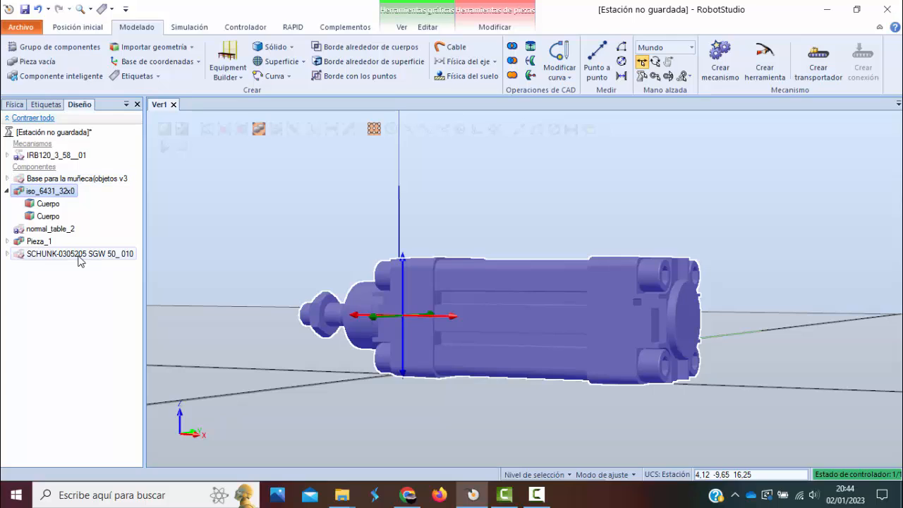
pyautogui.click(39, 242)
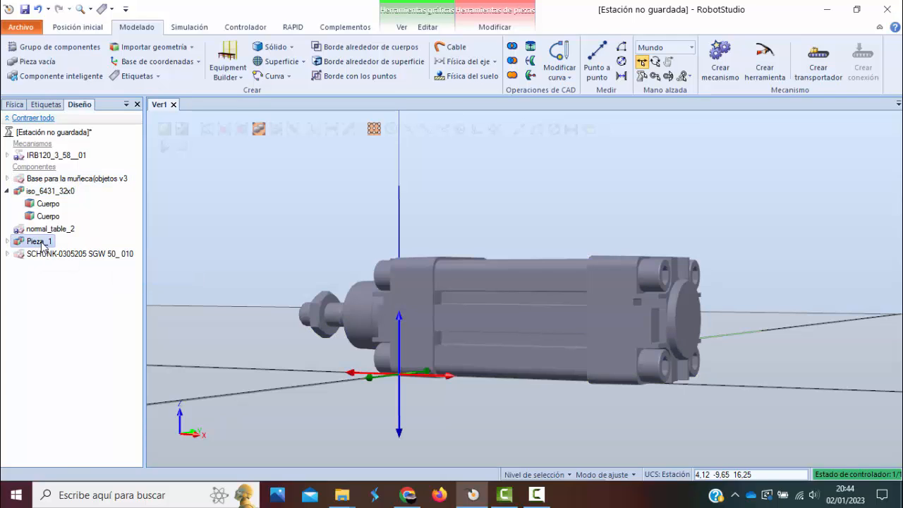
pyautogui.rightClick(43, 245)
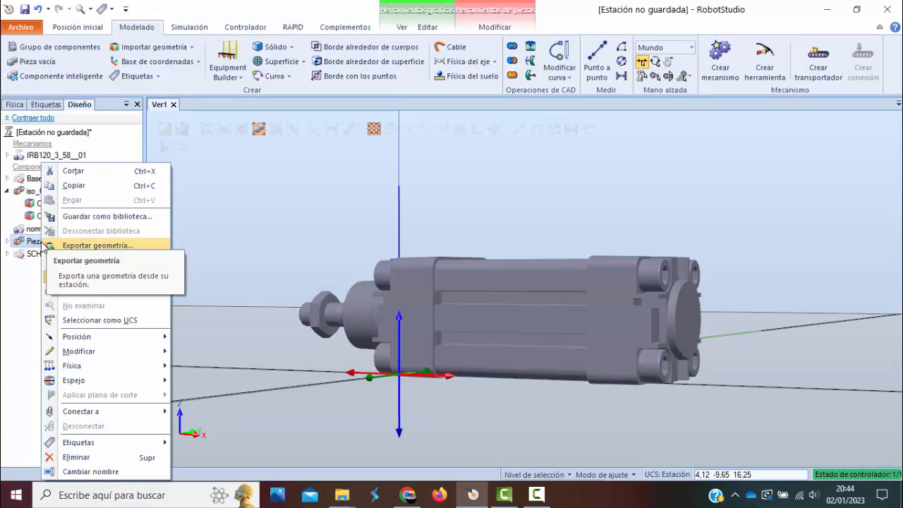
pyautogui.click(102, 471)
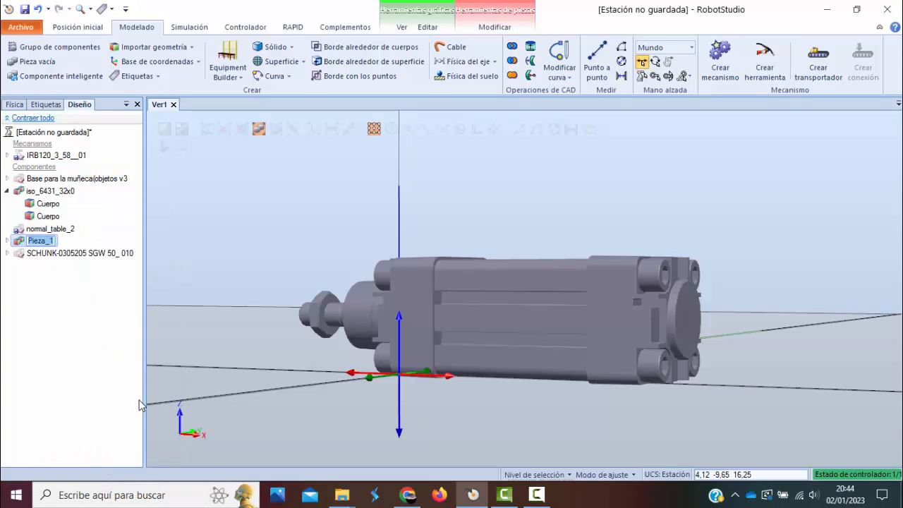
pyautogui.write('camisa')
pyautogui.click(92, 337)
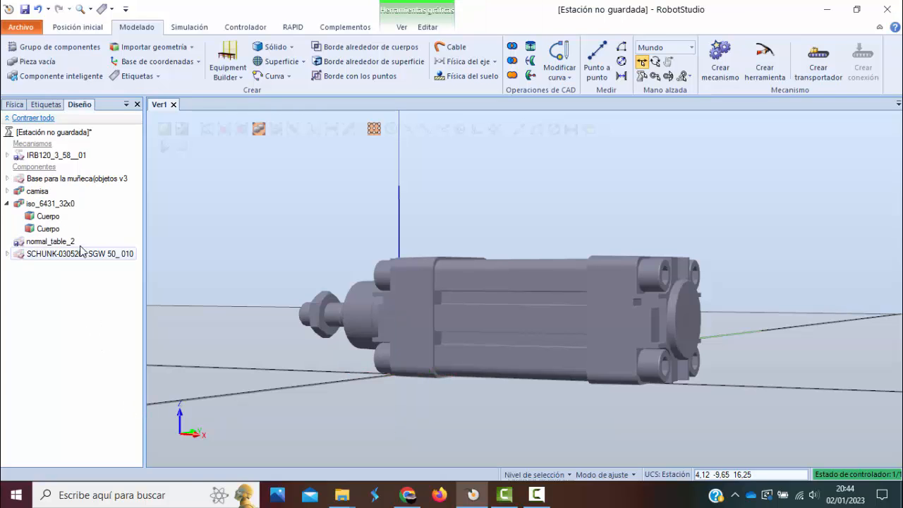
# Rename the iso_6431_32x0 part as vastago
pyautogui.rightClick(62, 204)
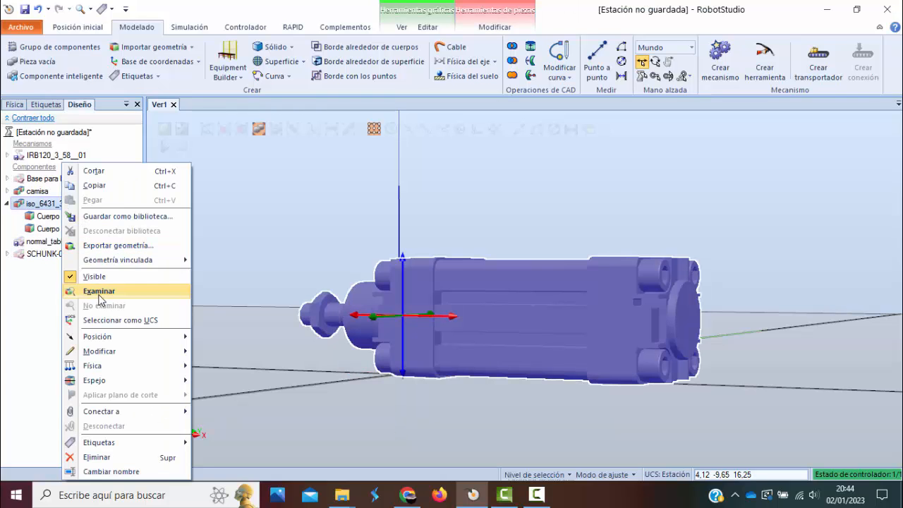
pyautogui.click(124, 471)
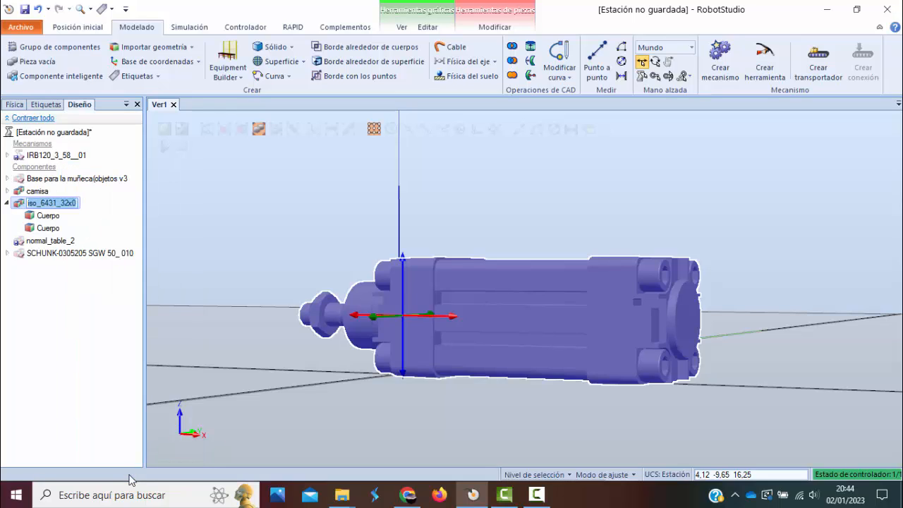
pyautogui.write('vastago')
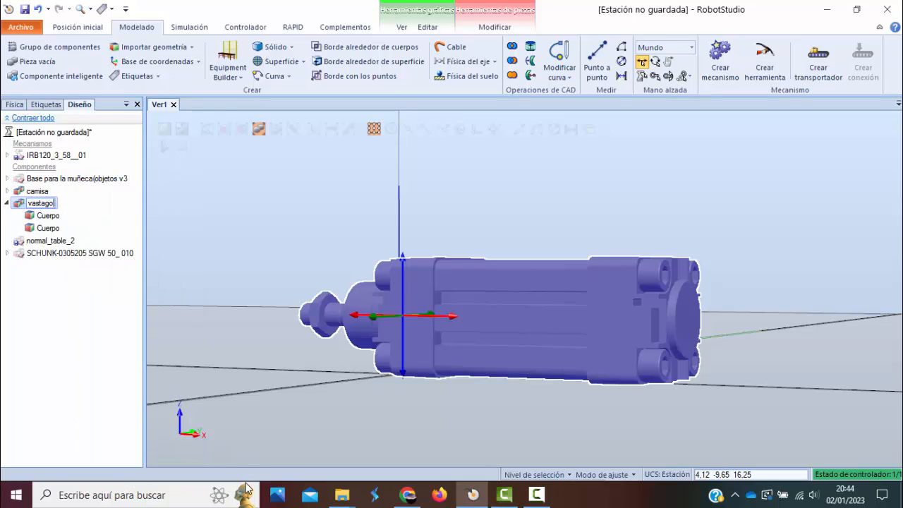
pyautogui.click(132, 361)
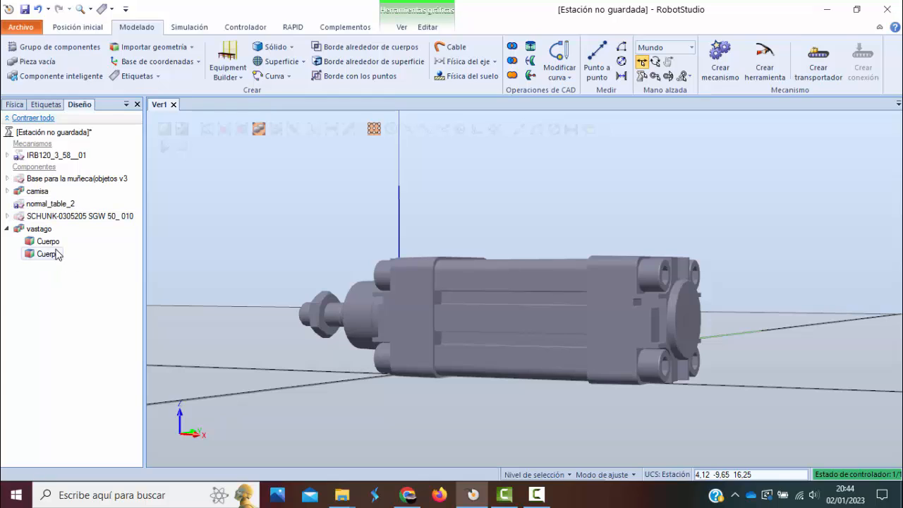
# Move the cylinder housing body from vastago into the camisa part without repositioning it
pyautogui.click(39, 228)
pyautogui.click(48, 241)
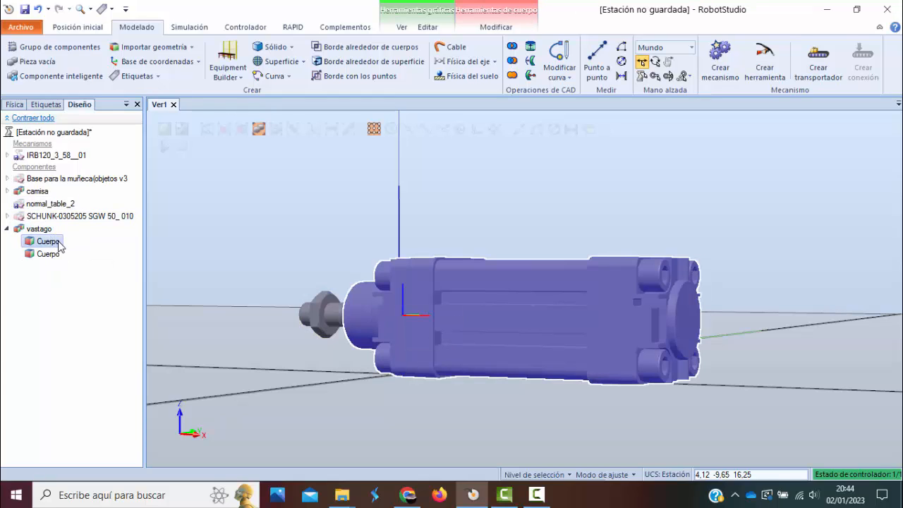
pyautogui.moveTo(60, 246); pyautogui.dragTo(38, 191)
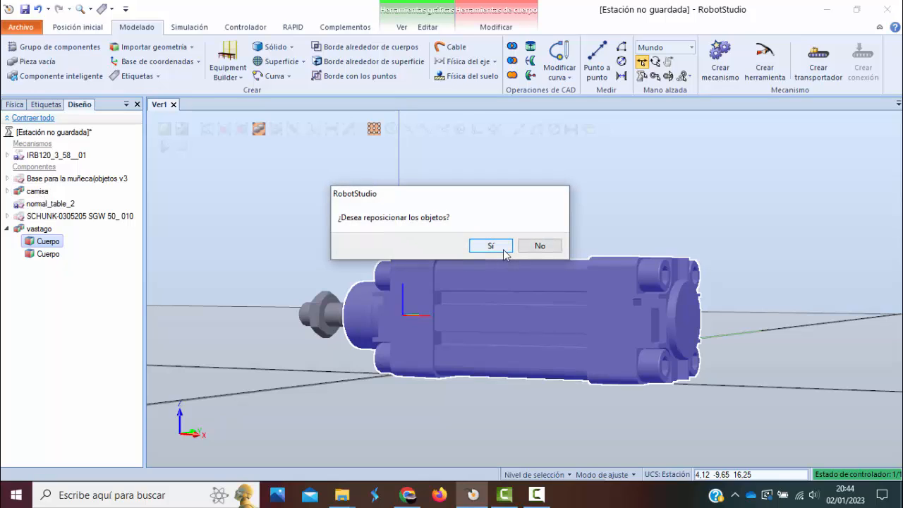
pyautogui.click(539, 246)
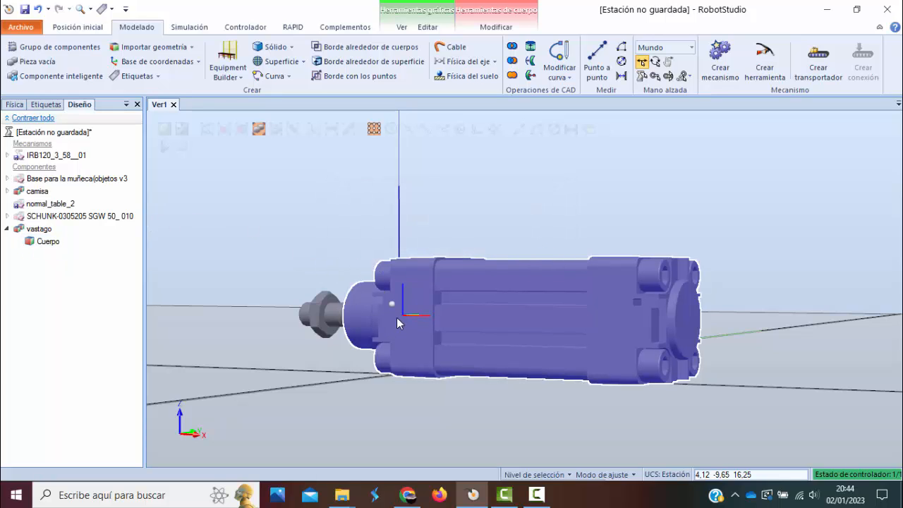
# Select the vastago body and the camisa part in turn to check that rod and housing are separated
pyautogui.click(47, 242)
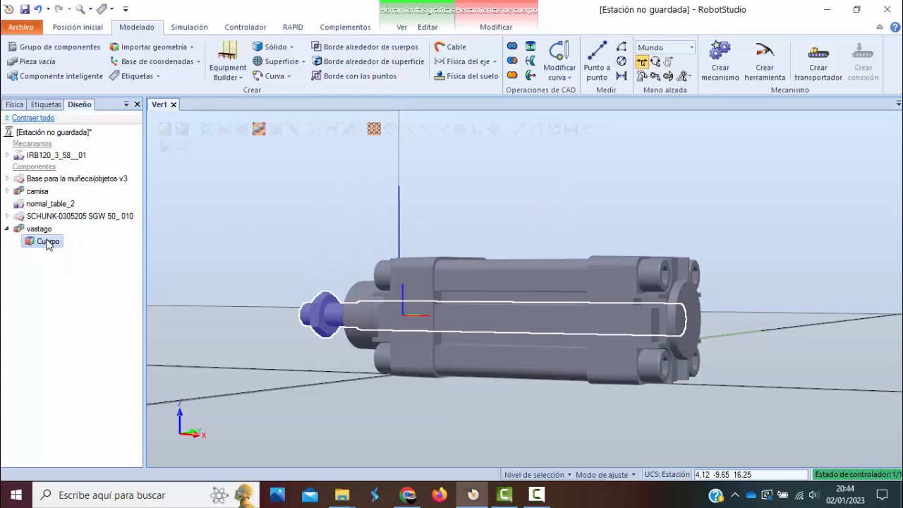
pyautogui.click(44, 193)
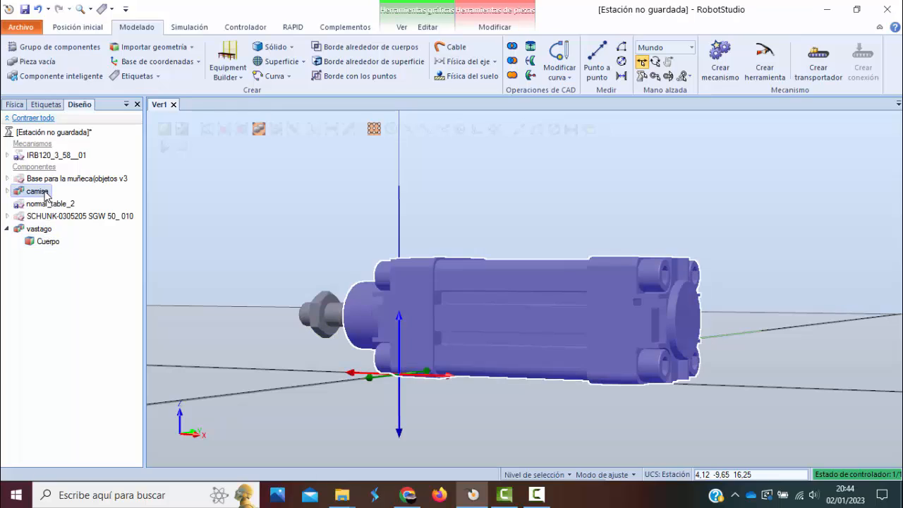
pyautogui.click(49, 242)
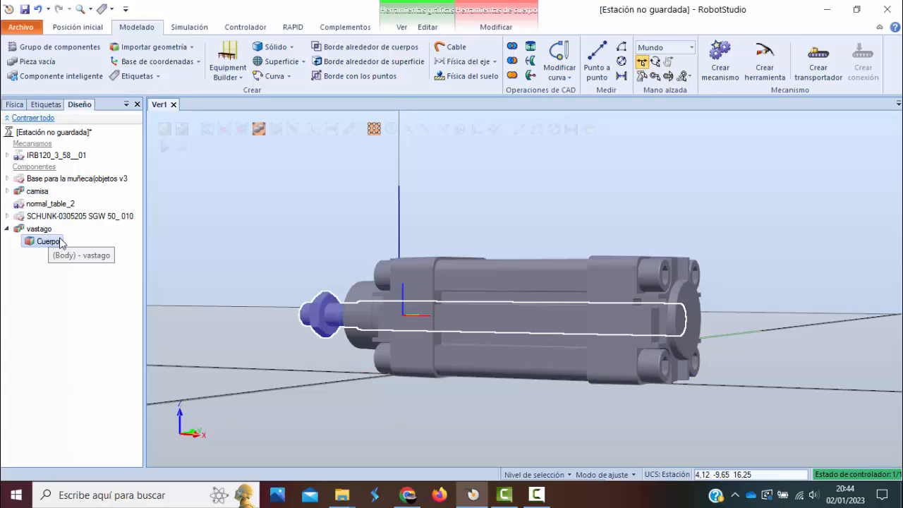
pyautogui.click(39, 191)
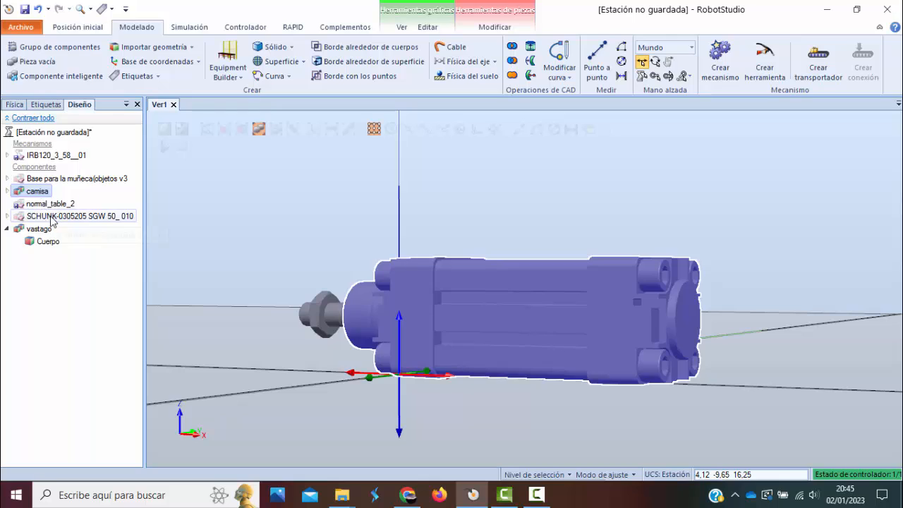
# Delete the SCHUNK gripper and the wrist base components from the station
pyautogui.click(55, 216)
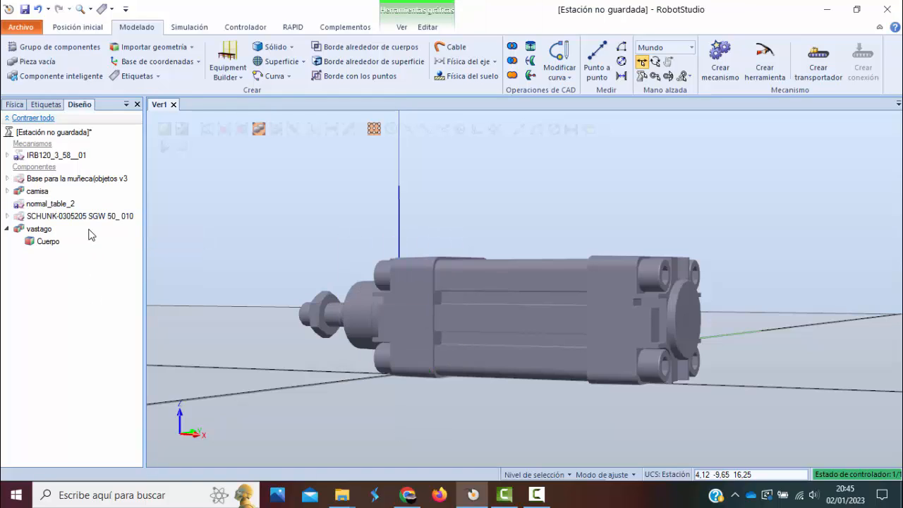
pyautogui.click(89, 218)
pyautogui.press('Delete')
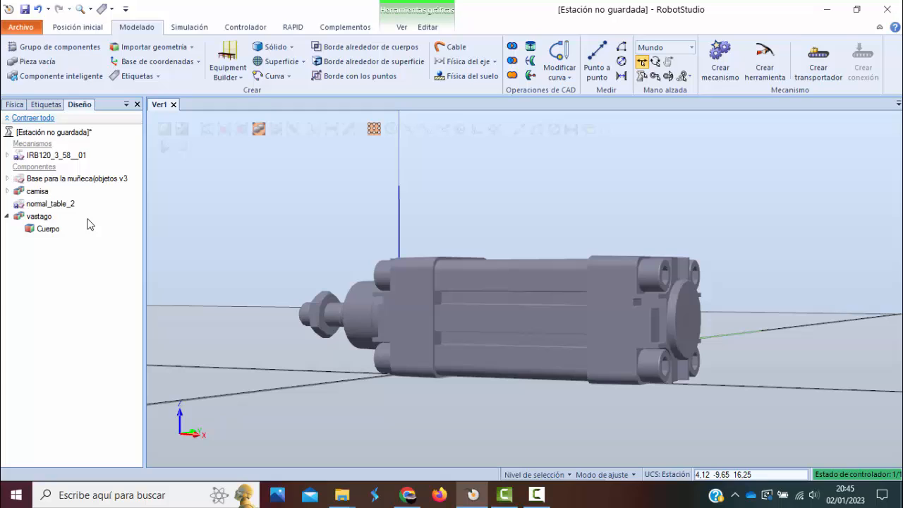
pyautogui.click(49, 181)
pyautogui.press('Delete')
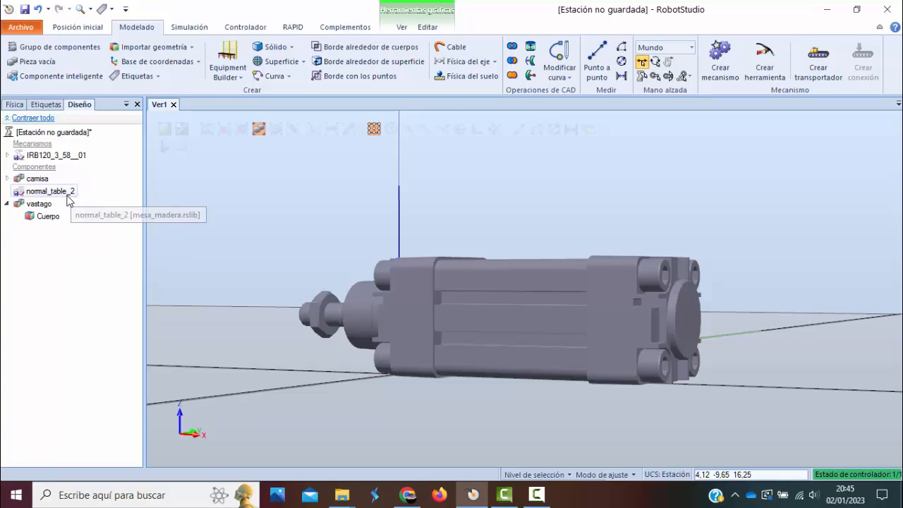
pyautogui.moveTo(65, 198); pyautogui.dragTo(95, 232)
pyautogui.click(88, 254)
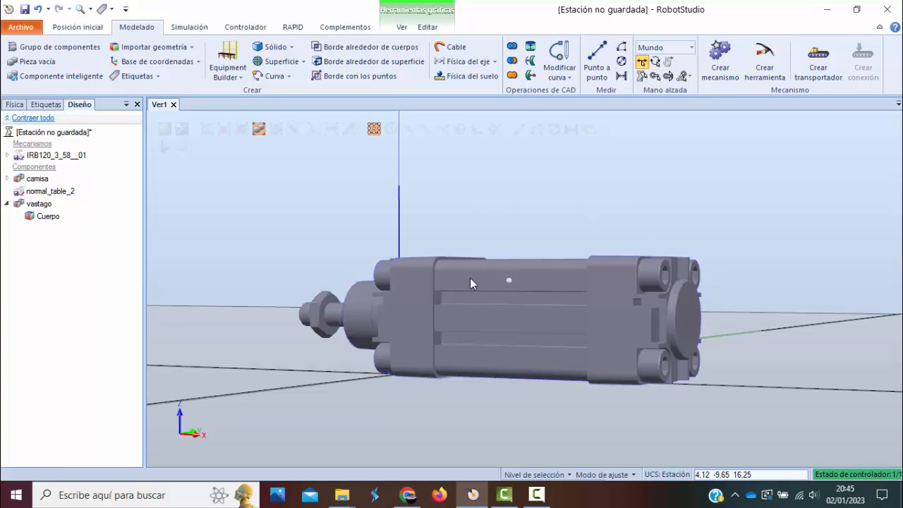
# Start a new mechanism named cilindro_2e and set its type to Dispositivo
pyautogui.scroll(-1, 471, 275)
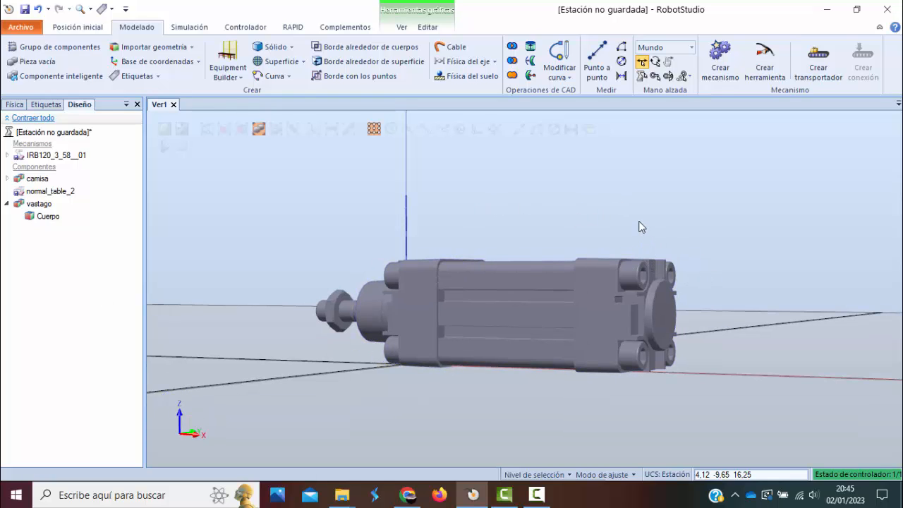
pyautogui.scroll(1, 638, 226)
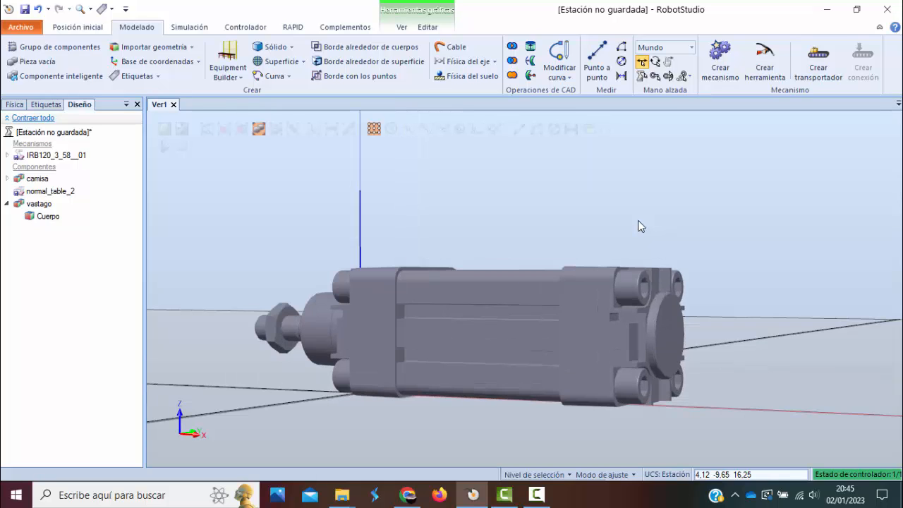
pyautogui.scroll(-1, 638, 226)
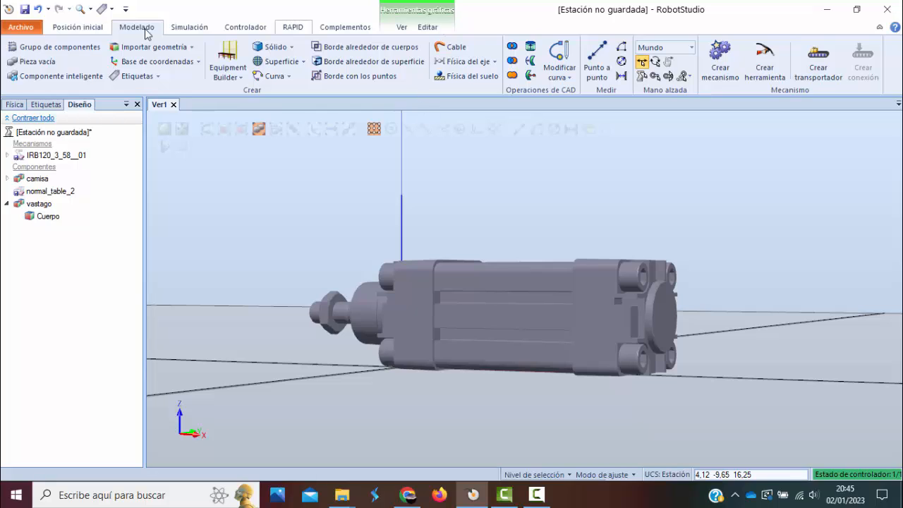
pyautogui.click(730, 82)
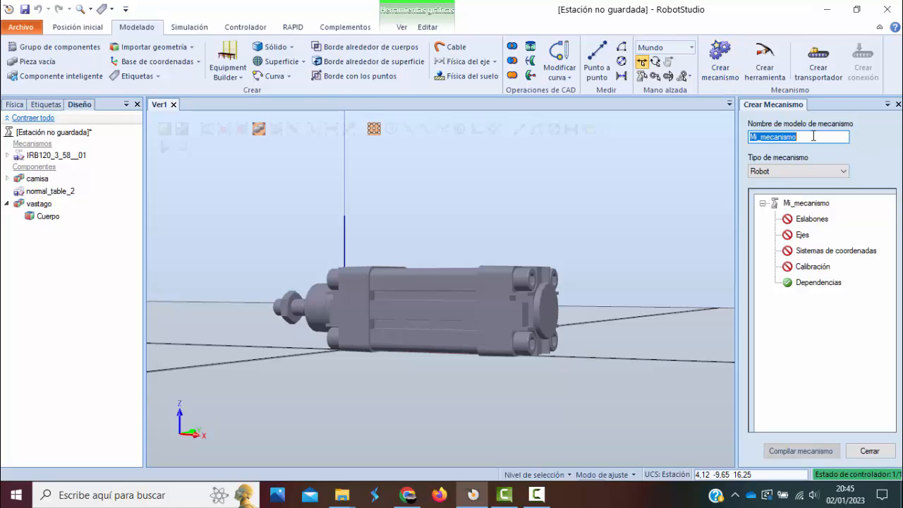
pyautogui.write('cind')
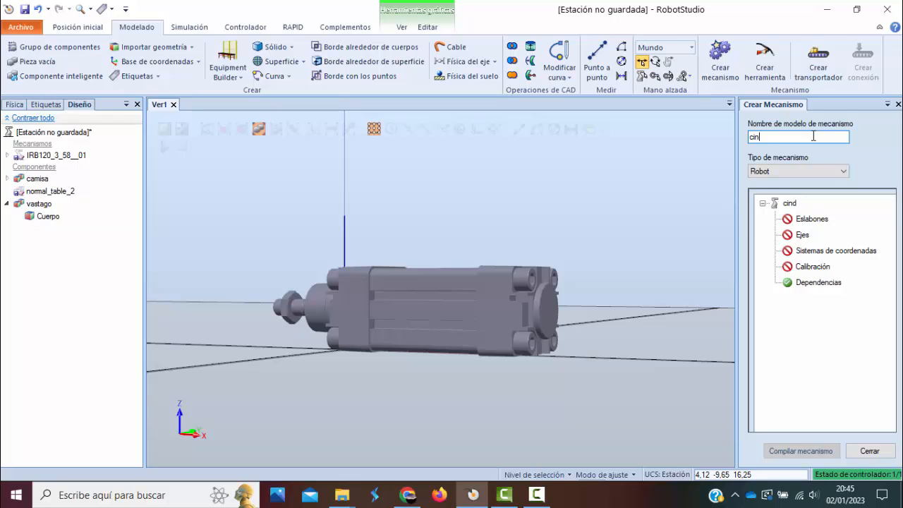
pyautogui.press('BackSpace')
pyautogui.press('BackSpace')
pyautogui.write('ilindro')
pyautogui.click(842, 176)
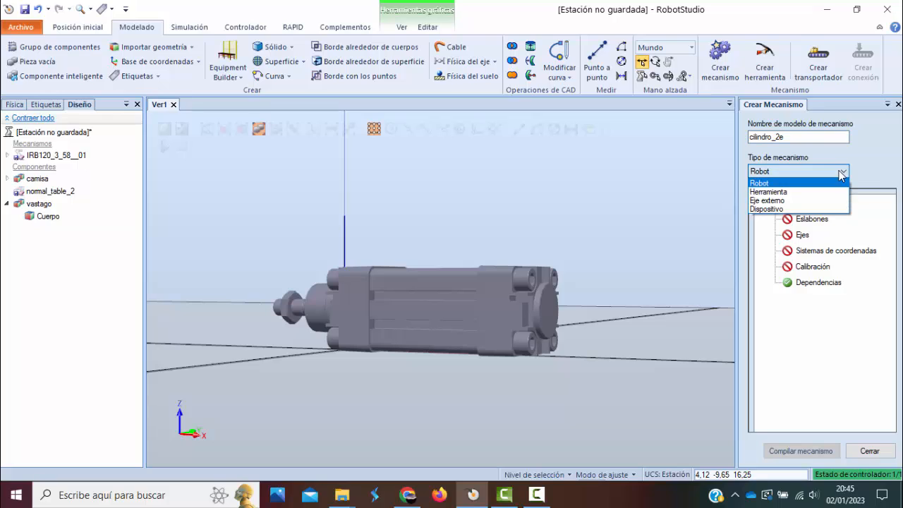
pyautogui.click(792, 210)
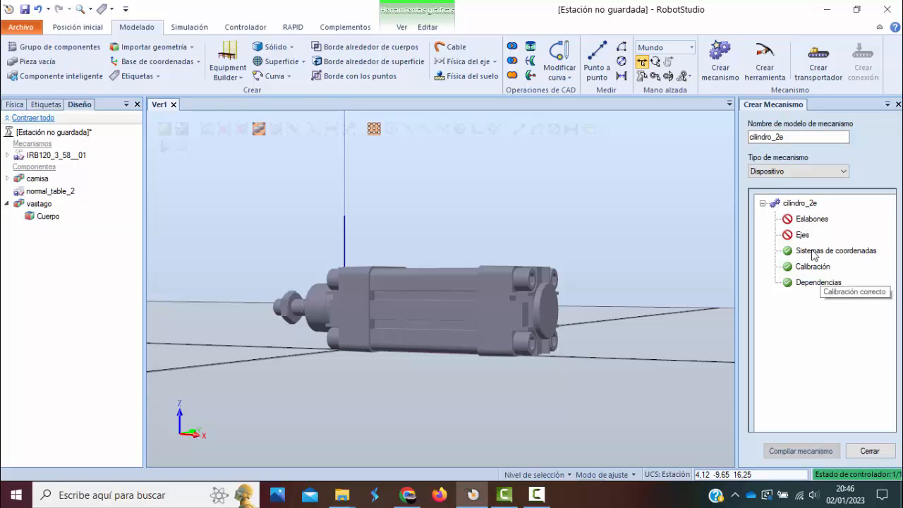
# Create link L1 from the camisa part and set it as the base link
pyautogui.doubleClick(812, 220)
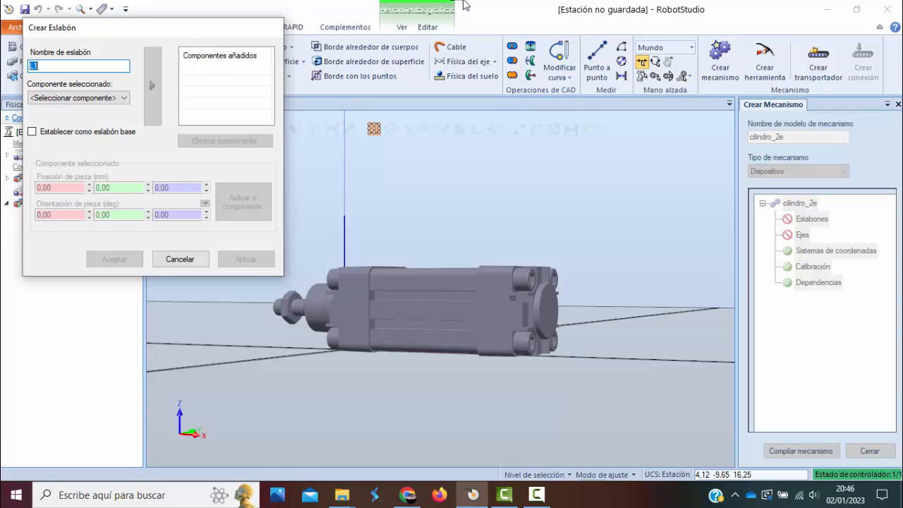
pyautogui.moveTo(185, 33); pyautogui.dragTo(513, 37)
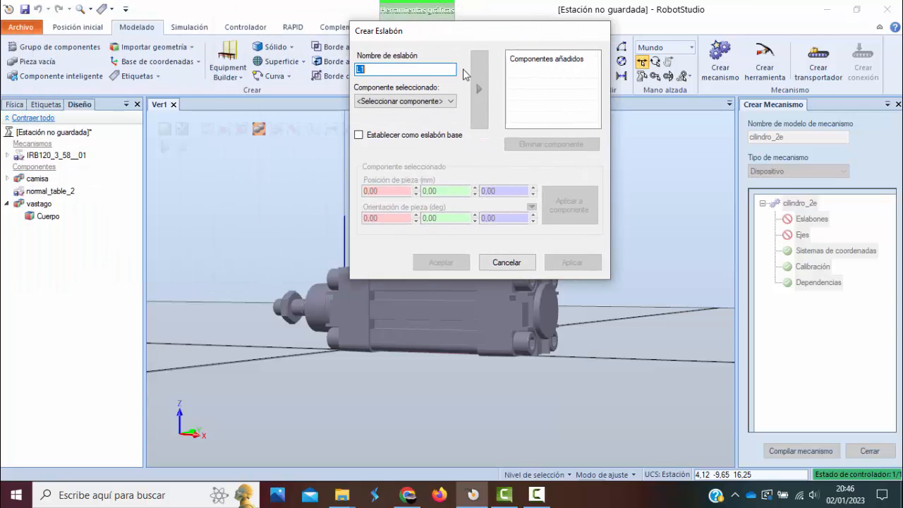
pyautogui.click(437, 102)
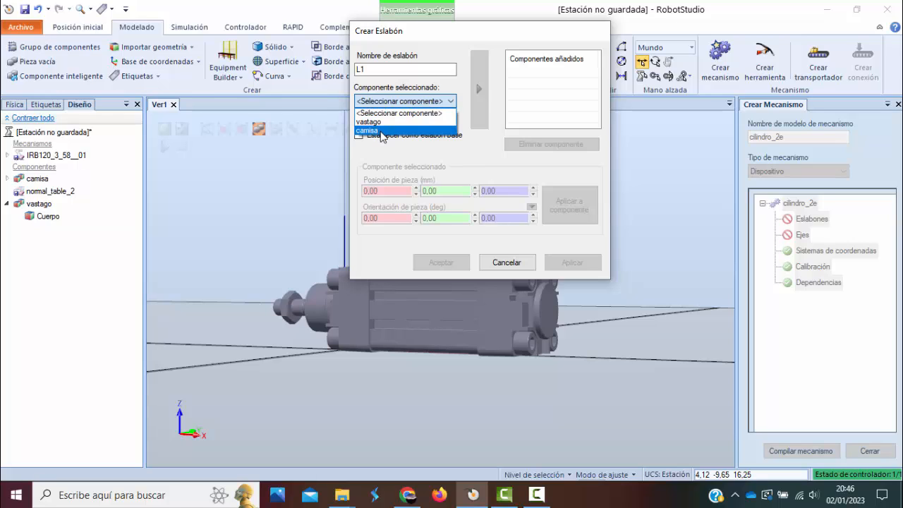
pyautogui.click(380, 132)
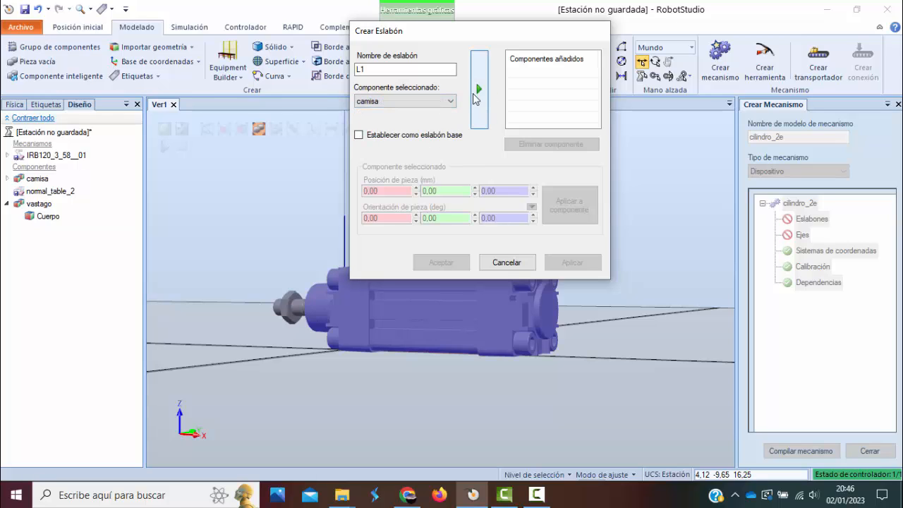
pyautogui.click(481, 97)
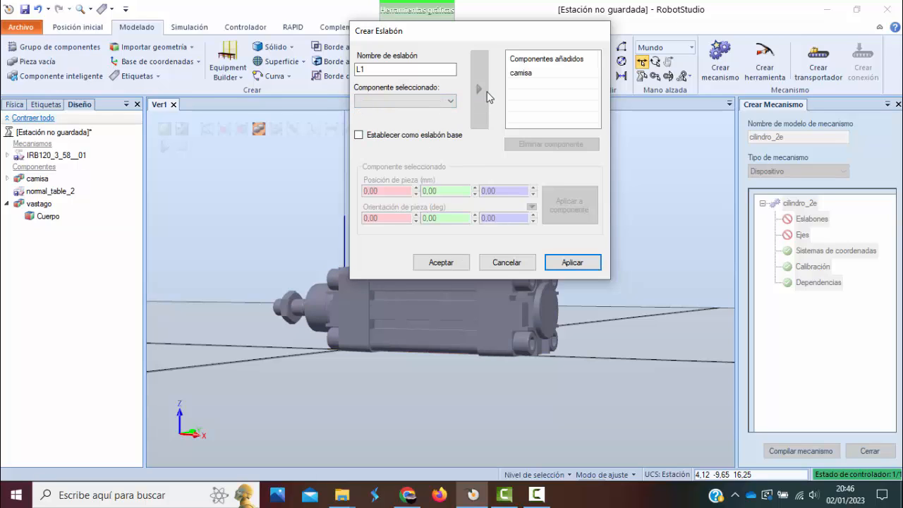
pyautogui.click(401, 141)
pyautogui.click(555, 263)
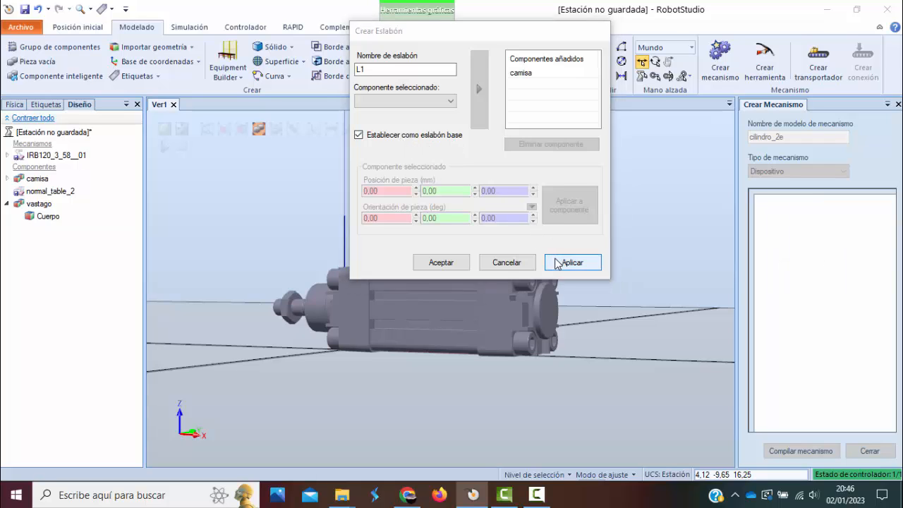
# Create link L2 from the vastago part and finish adding links
pyautogui.click(443, 102)
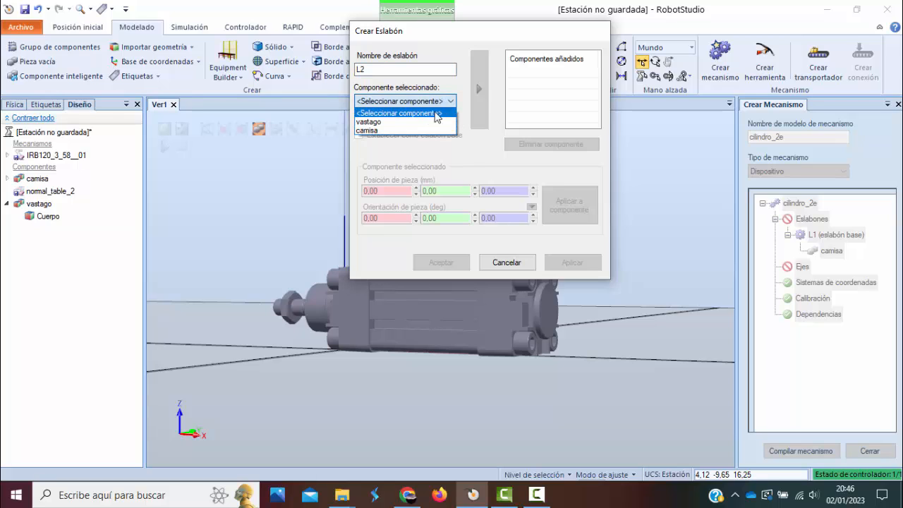
pyautogui.click(408, 121)
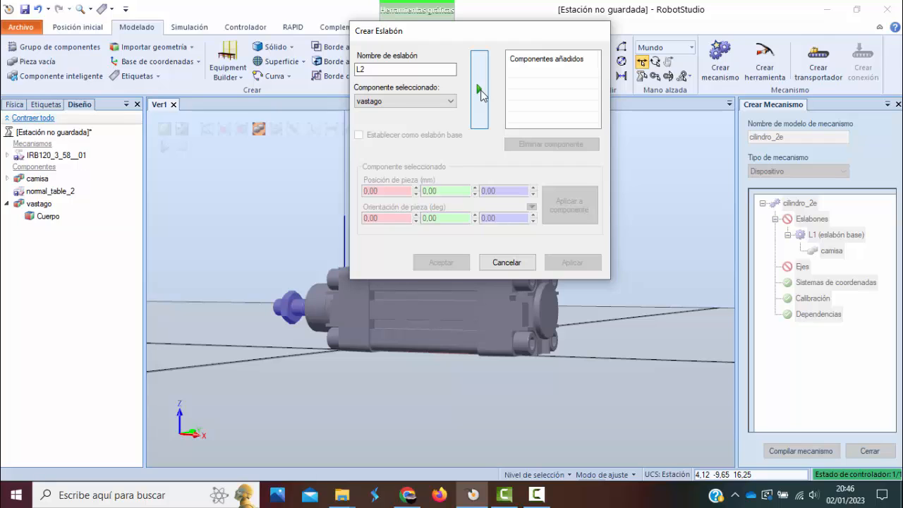
pyautogui.click(480, 93)
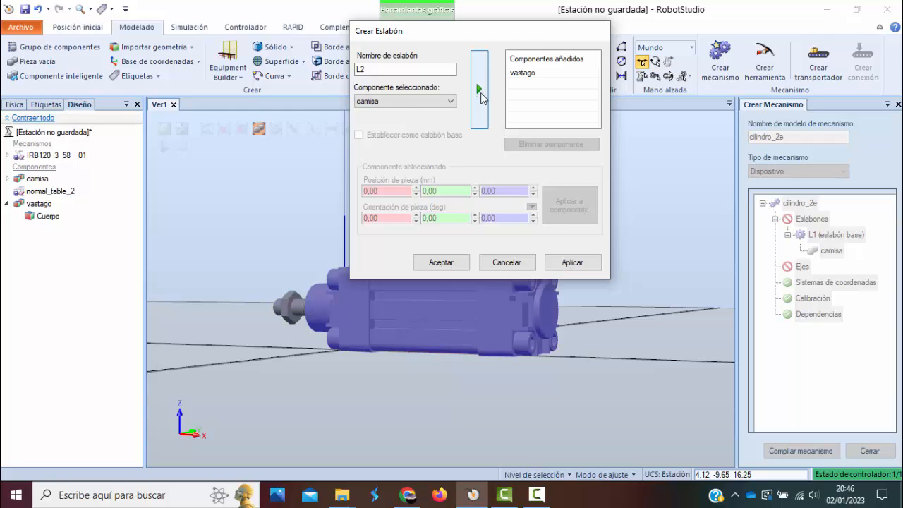
pyautogui.click(570, 261)
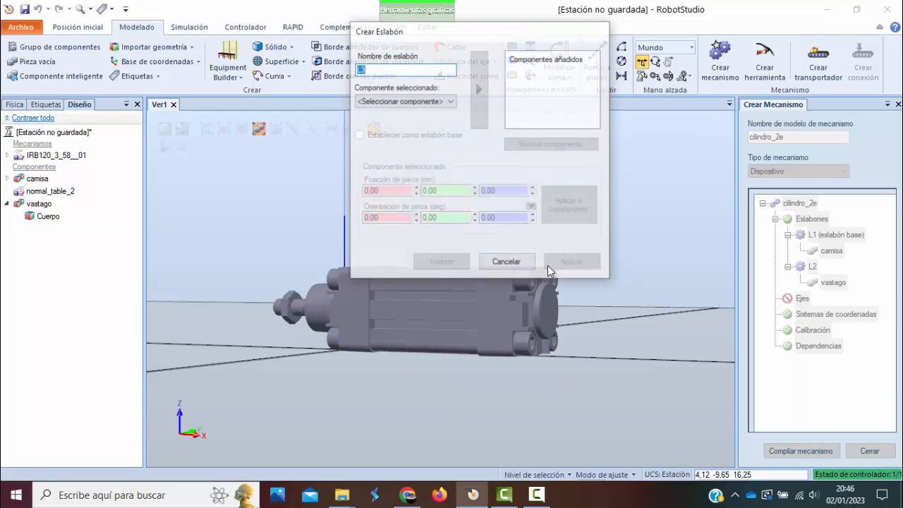
pyautogui.click(506, 262)
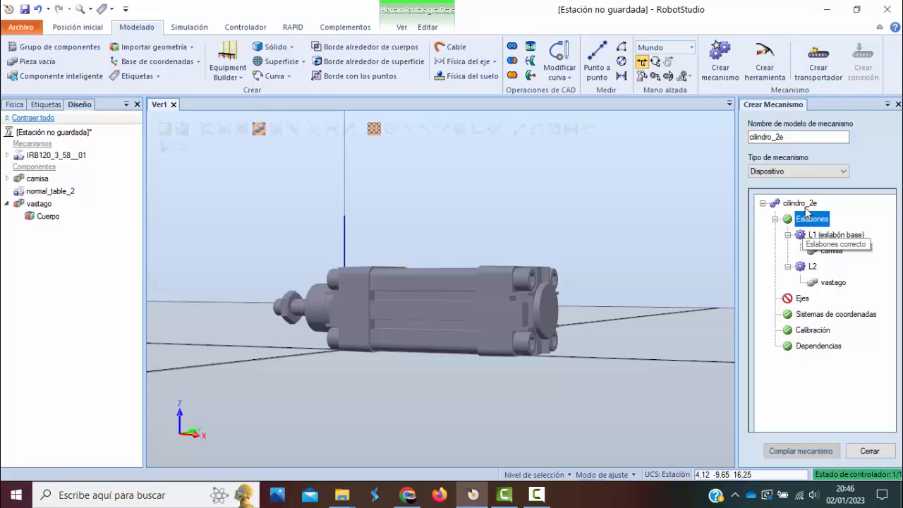
# Define joint J1 between L1 and L2 as prismatic, with the second position's X set to -1 mm
pyautogui.doubleClick(801, 299)
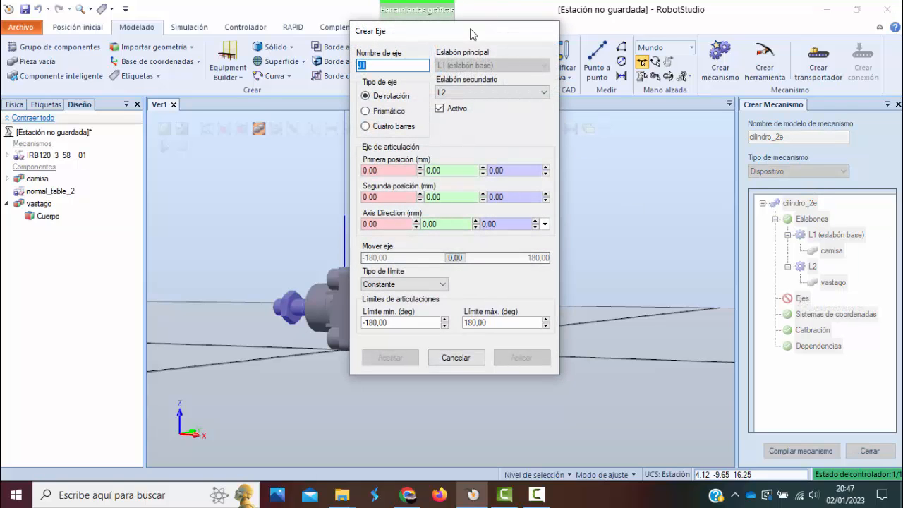
pyautogui.moveTo(484, 37); pyautogui.dragTo(637, 89)
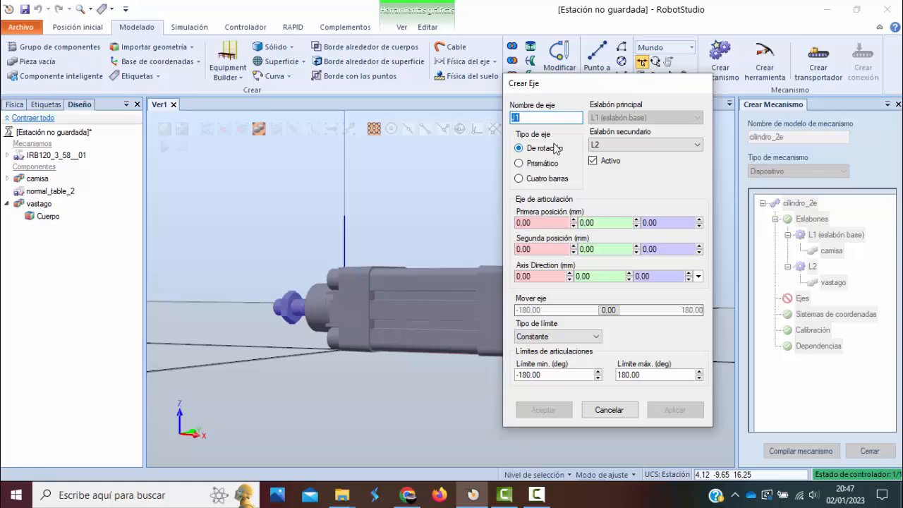
pyautogui.click(533, 164)
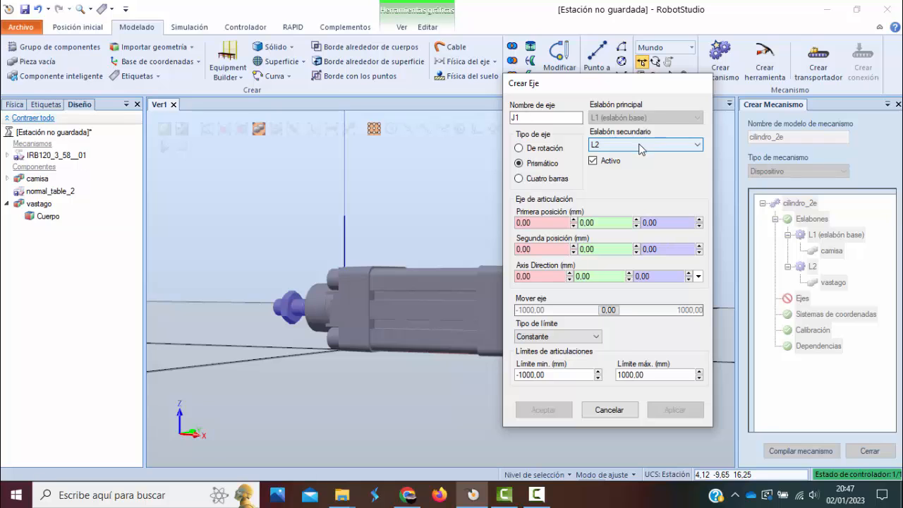
pyautogui.moveTo(631, 82); pyautogui.dragTo(668, 78)
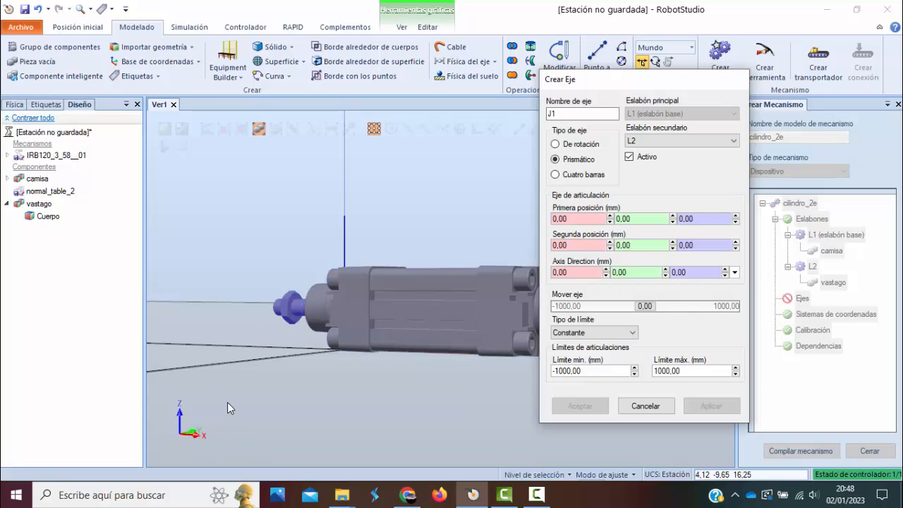
pyautogui.moveTo(227, 402)
pyautogui.keyDown('ctrl'); pyautogui.keyDown('shift'); pyautogui.mouseDown()
pyautogui.moveTo(197, 408)
pyautogui.moveTo(193, 427)
pyautogui.moveTo(226, 419)
pyautogui.mouseUp(); pyautogui.keyUp('shift'); pyautogui.keyUp('ctrl')
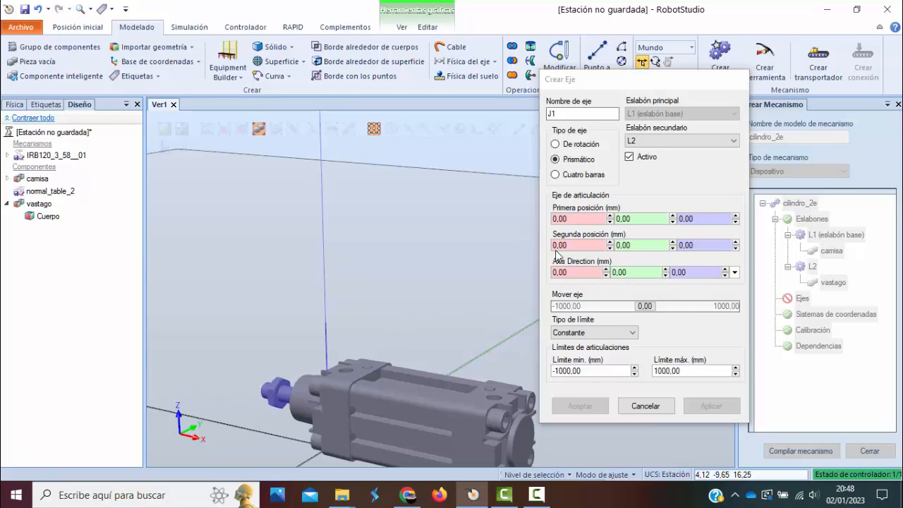
pyautogui.click(589, 244)
pyautogui.write('-1')
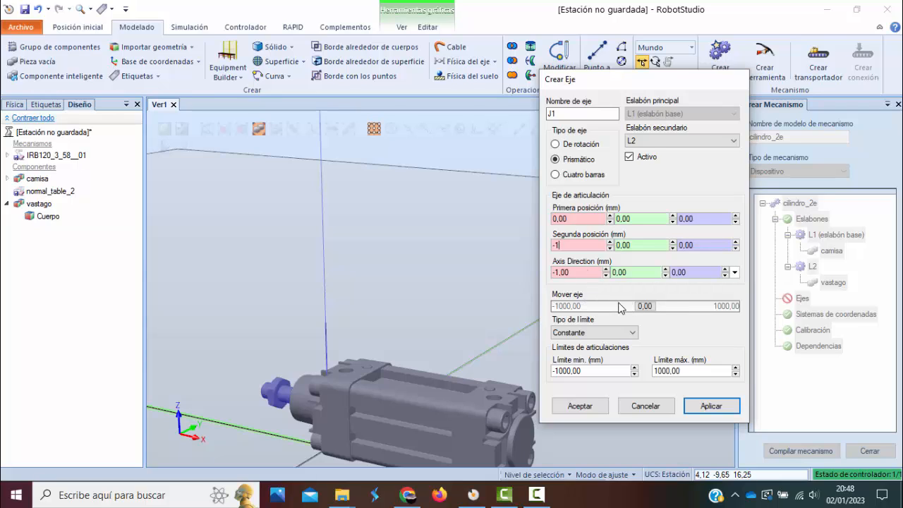
# Set the J1 limits to 0 mm minimum and 50 mm maximum, and jog the axis to test the rod's travel
pyautogui.scroll(-1, 515, 329)
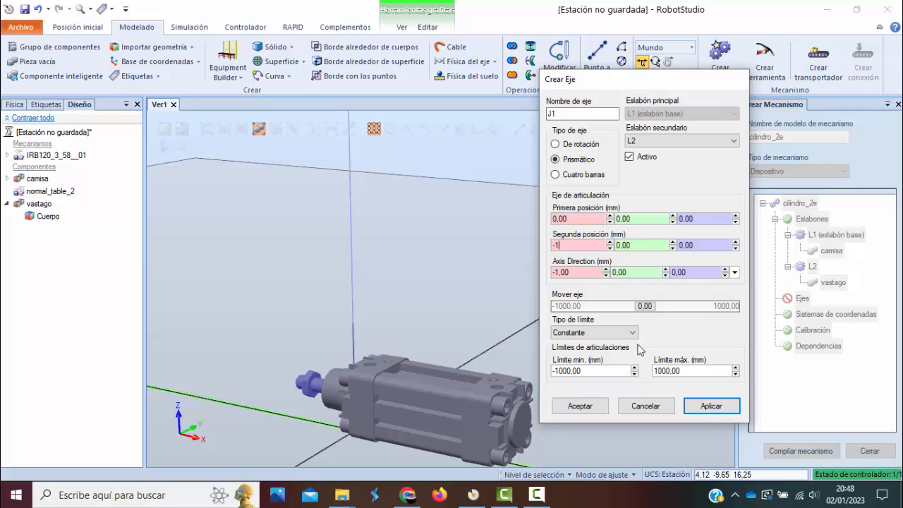
pyautogui.click(574, 371)
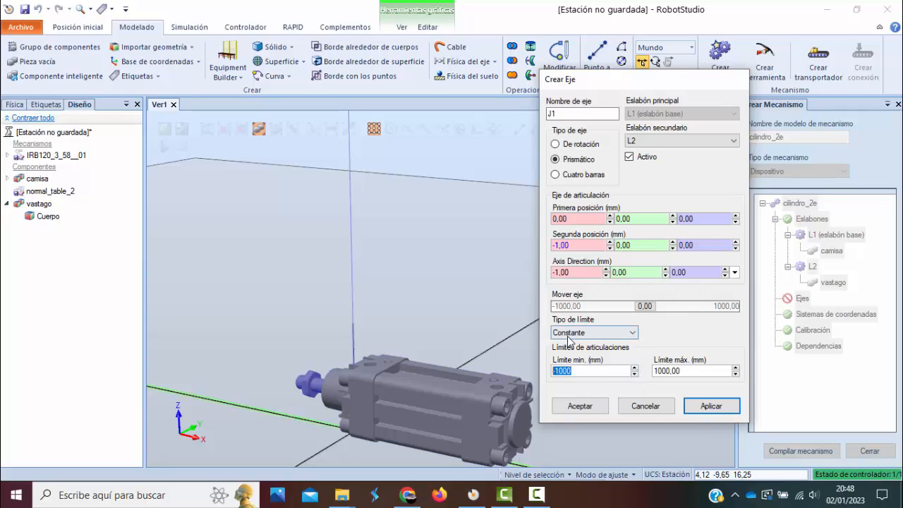
pyautogui.write('0')
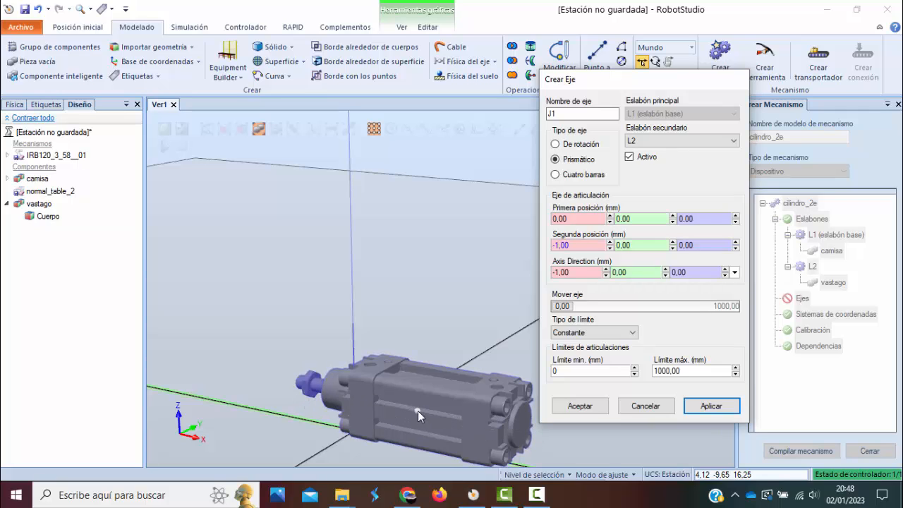
pyautogui.click(686, 370)
pyautogui.write('50')
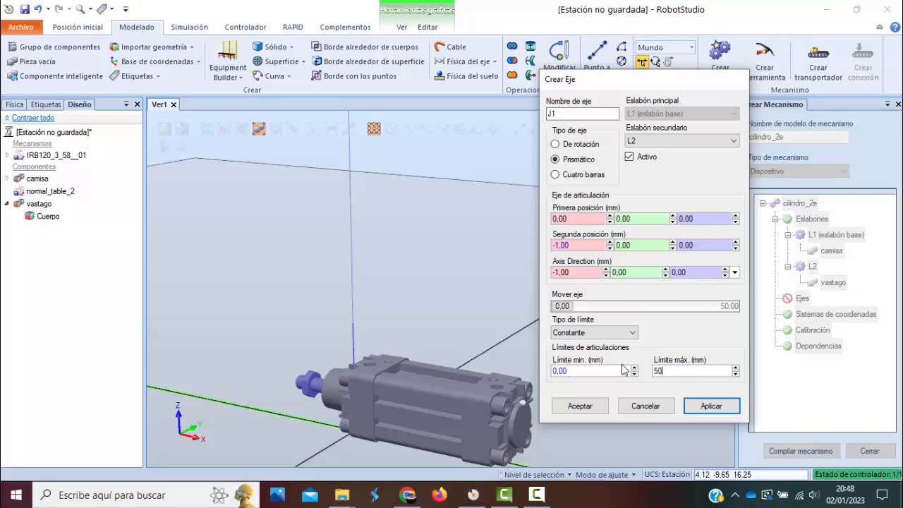
pyautogui.click(568, 308)
pyautogui.moveTo(568, 308); pyautogui.dragTo(731, 329)
# Set the J1 maximum limit to 60 mm and jog the rod through its travel
pyautogui.moveTo(692, 371); pyautogui.dragTo(620, 372)
pyautogui.write('60')
pyautogui.moveTo(564, 308); pyautogui.dragTo(774, 321)
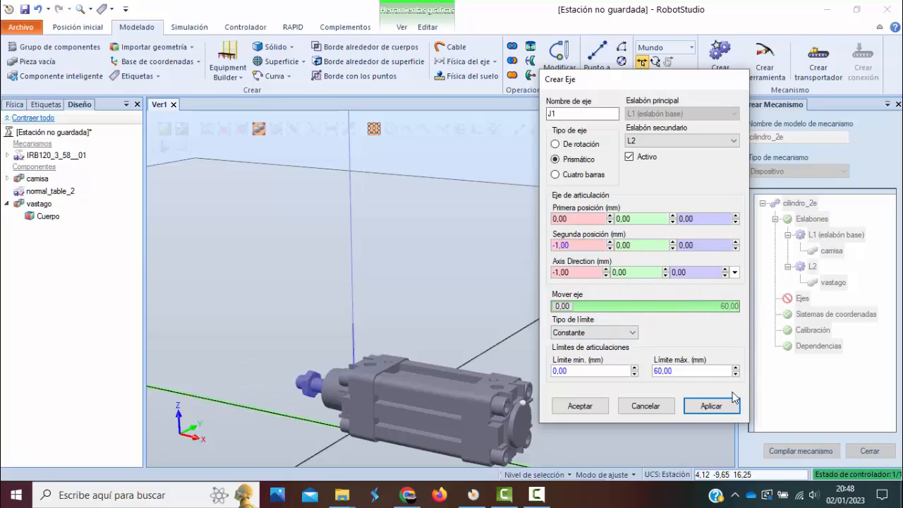
# Set the J1 maximum limit to 150 mm and jog the rod to full extension
pyautogui.click(694, 371)
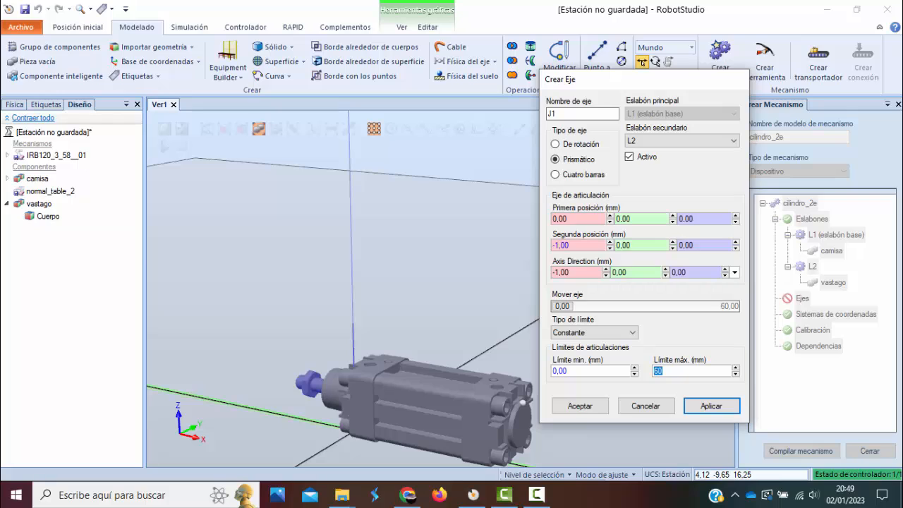
pyautogui.write('150')
pyautogui.moveTo(562, 306); pyautogui.dragTo(769, 307)
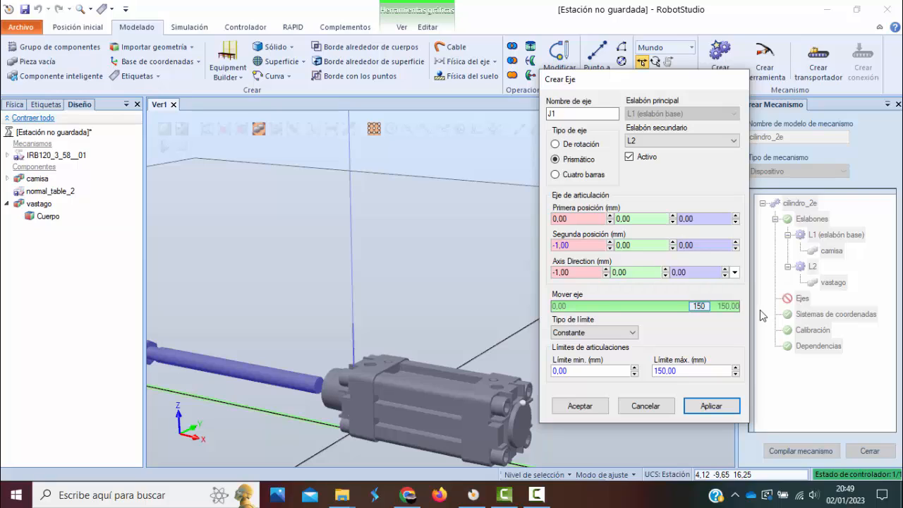
# Set the J1 maximum limit to 50 mm and jog the rod through its travel
pyautogui.click(688, 373)
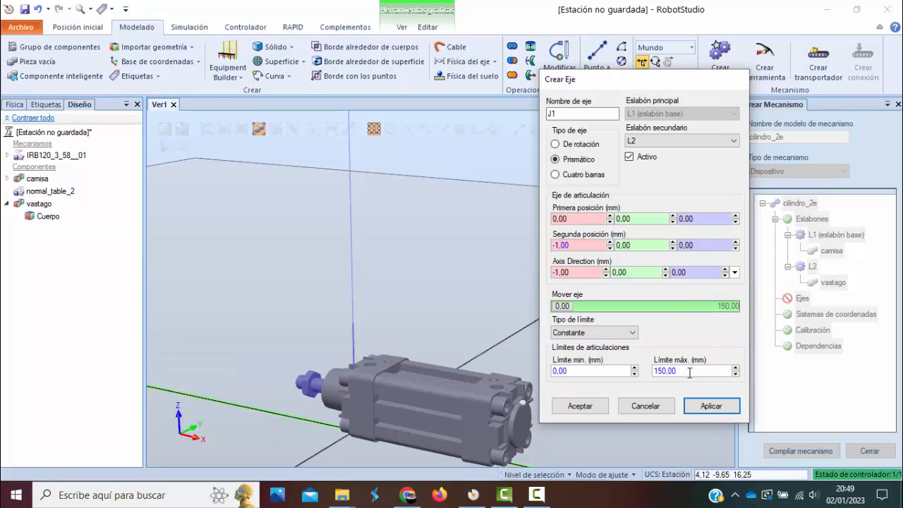
pyautogui.moveTo(686, 374); pyautogui.dragTo(615, 379)
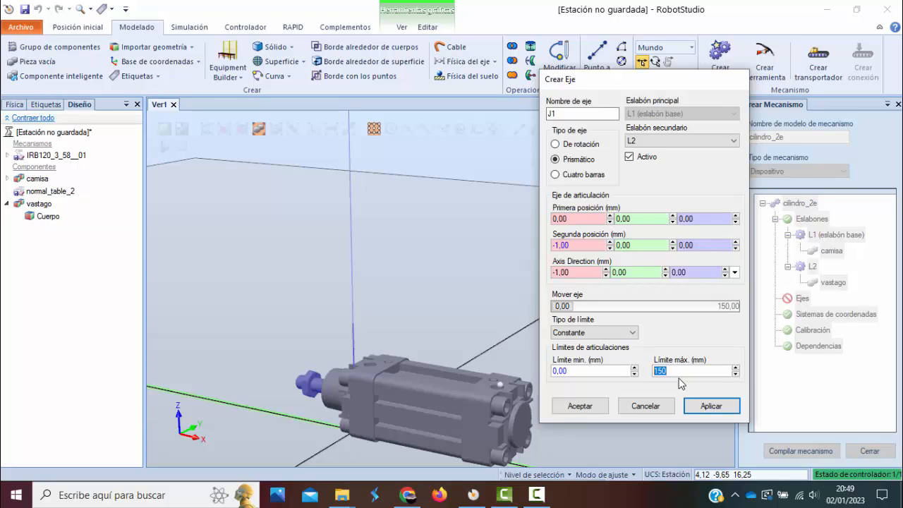
pyautogui.write('5')
pyautogui.moveTo(566, 305); pyautogui.dragTo(394, 321)
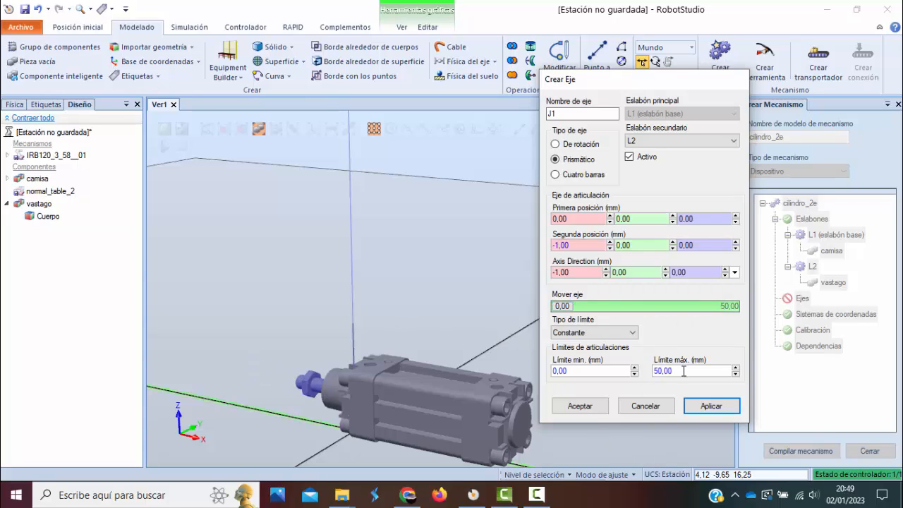
# Set the J1 maximum limit to 60 mm, test the rod's travel, and apply the axis definition
pyautogui.moveTo(683, 371); pyautogui.dragTo(593, 371)
pyautogui.write('60')
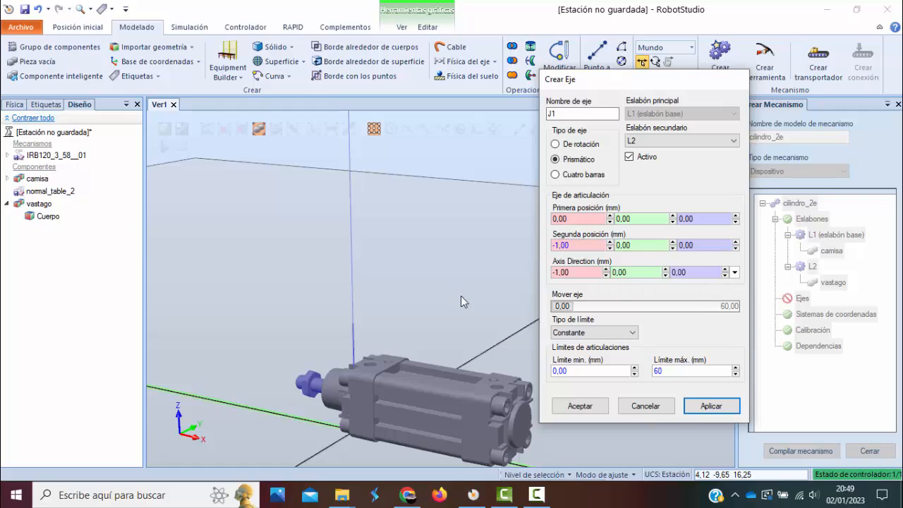
pyautogui.moveTo(564, 307); pyautogui.dragTo(402, 316)
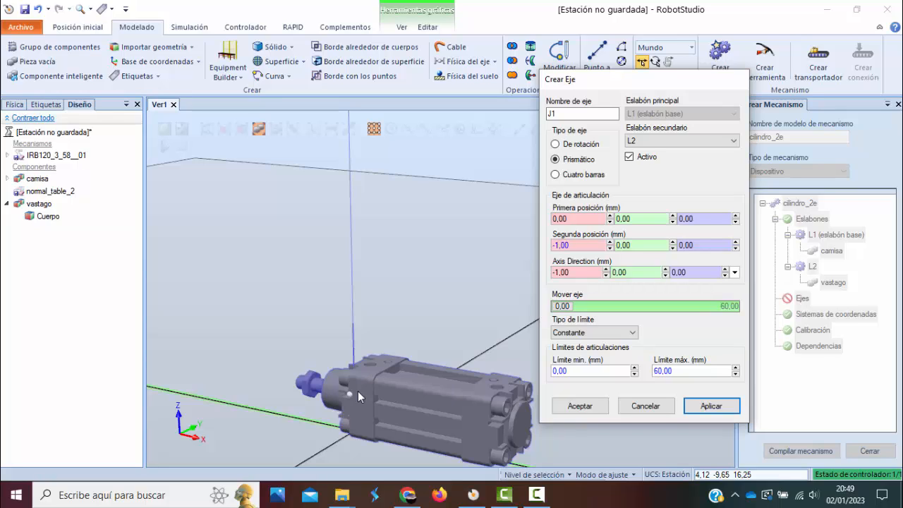
pyautogui.click(709, 408)
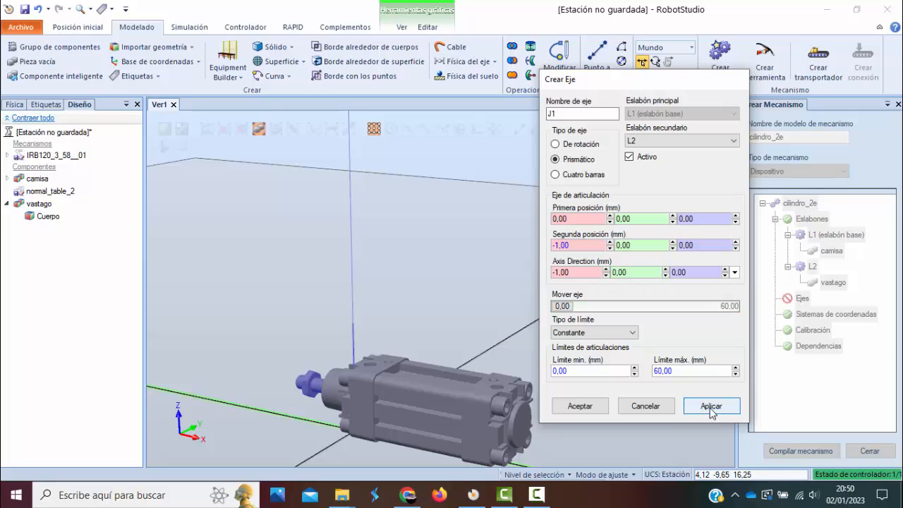
pyautogui.click(660, 406)
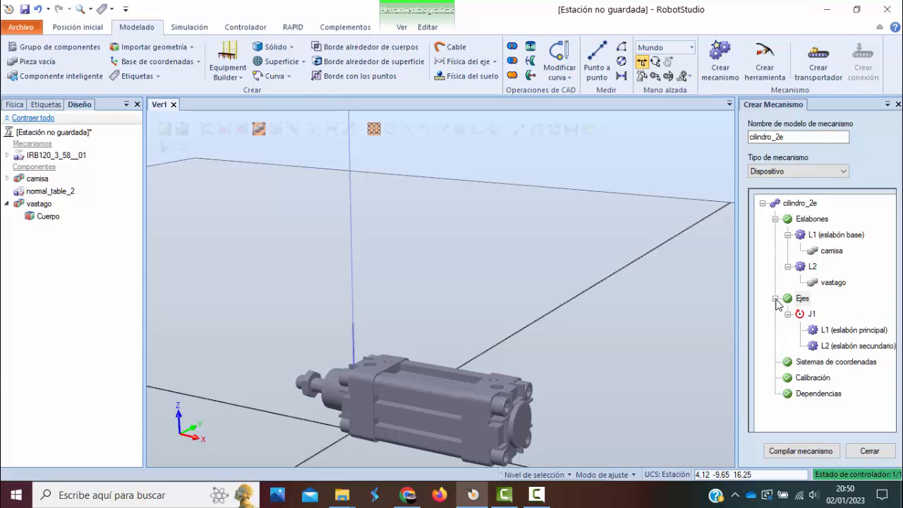
pyautogui.click(776, 299)
pyautogui.click(820, 317)
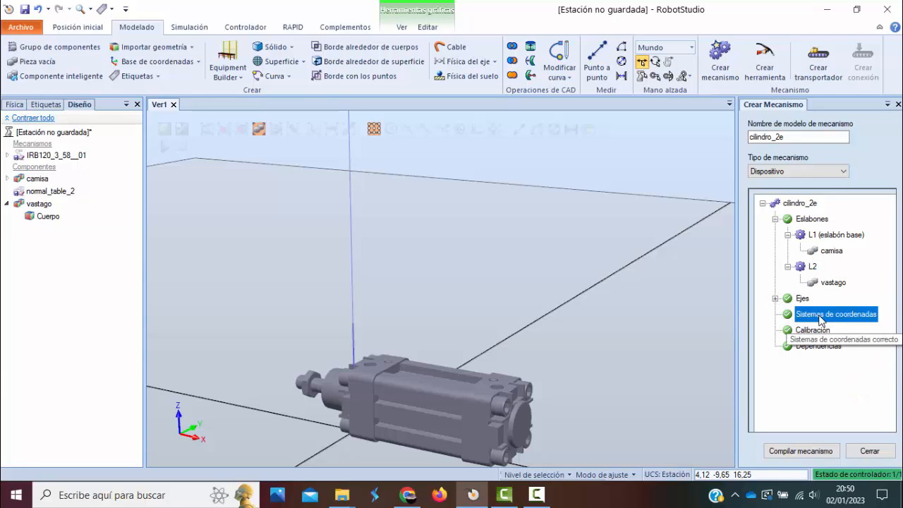
pyautogui.doubleClick(820, 317)
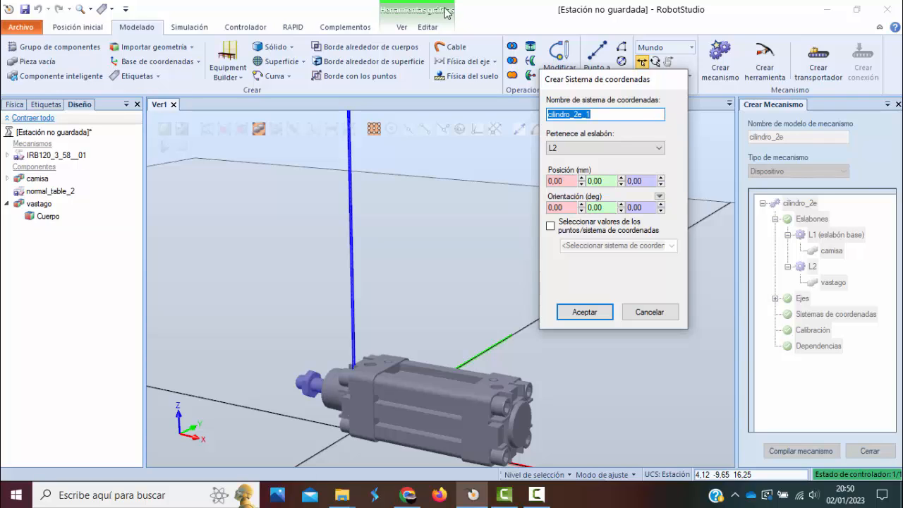
pyautogui.click(649, 313)
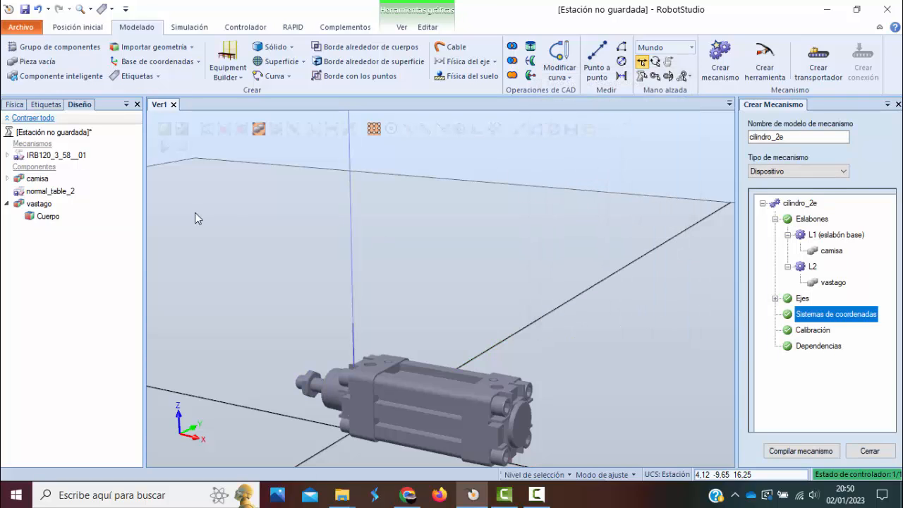
# Create a world-referenced coordinate system at the tip of the vastago rod, at position -52.13, 9.65, 23.08 mm with zero rotation
pyautogui.click(180, 61)
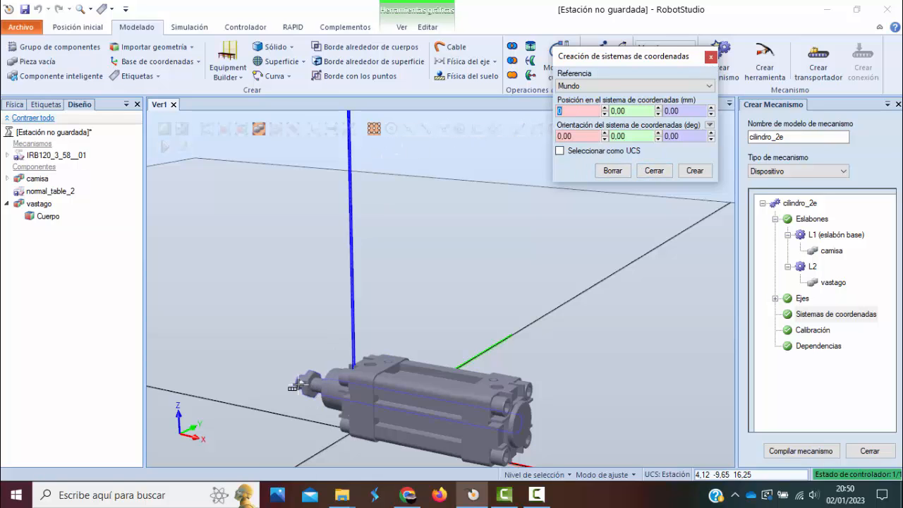
pyautogui.keyDown('ctrl'); pyautogui.keyDown('shift'); pyautogui.moveTo(245, 361); pyautogui.dragTo(318, 359); pyautogui.keyUp('shift'); pyautogui.keyUp('ctrl')
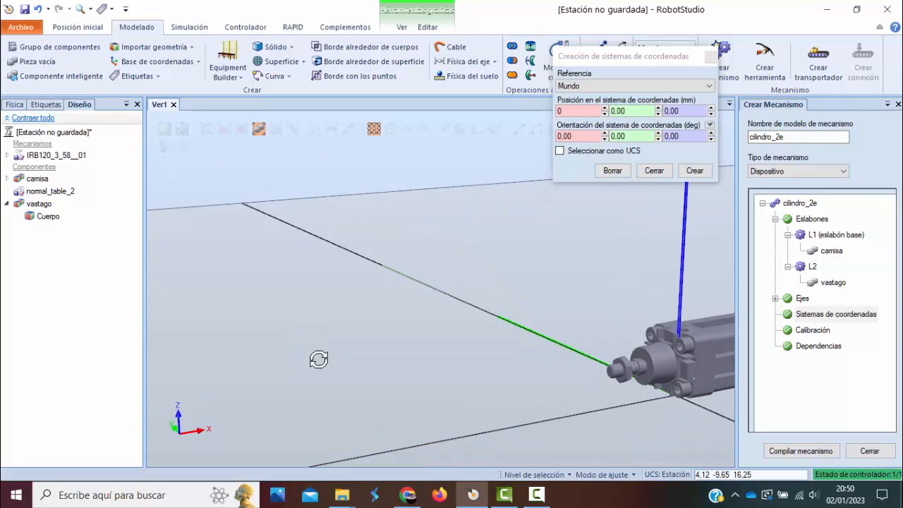
pyautogui.click(610, 371)
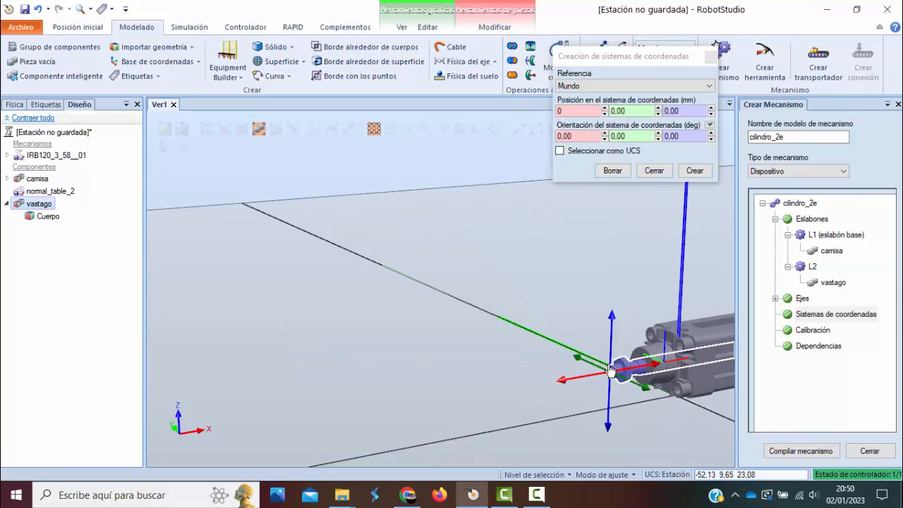
pyautogui.click(579, 110)
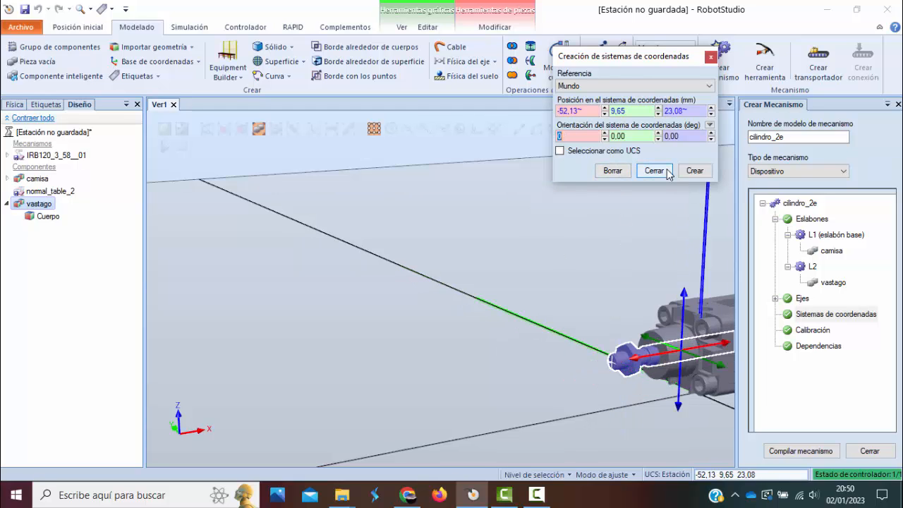
pyautogui.click(695, 170)
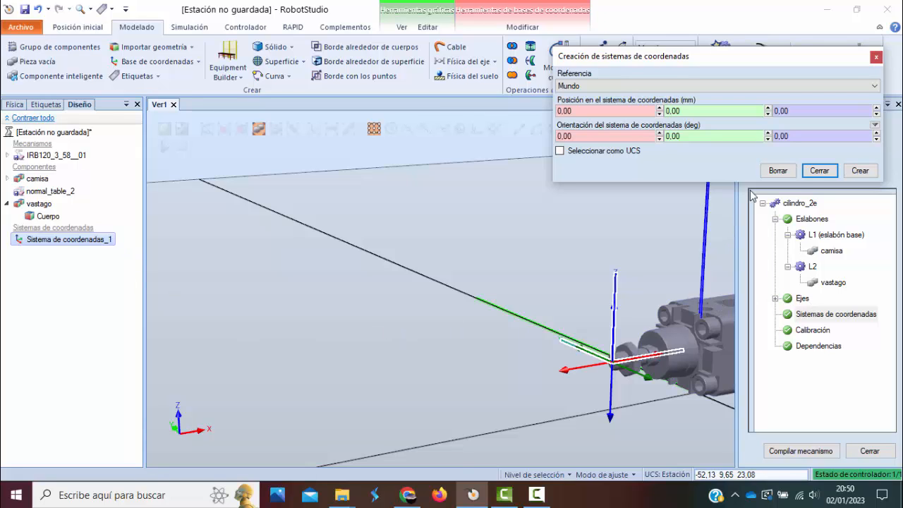
pyautogui.click(818, 170)
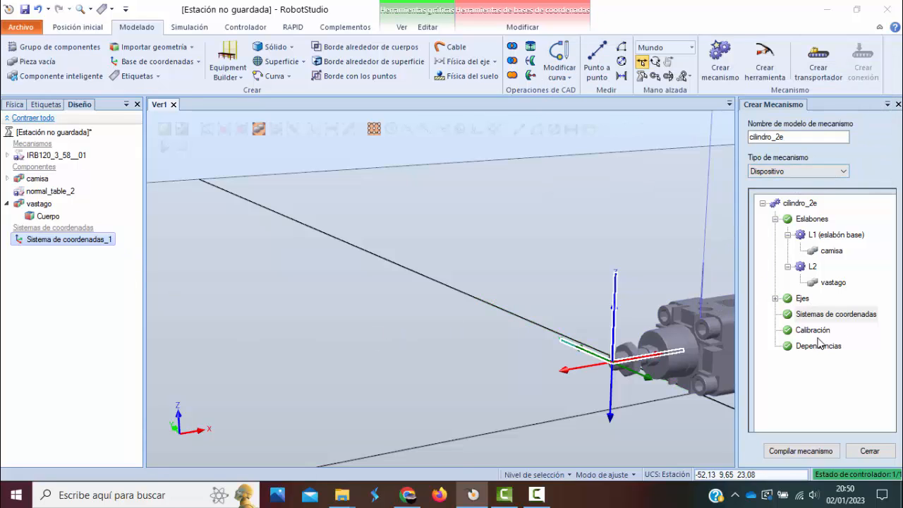
# Add mechanism frame cilindro_2e_1 on link L2, taking its values from Sistema de coordenadas_1
pyautogui.click(815, 315)
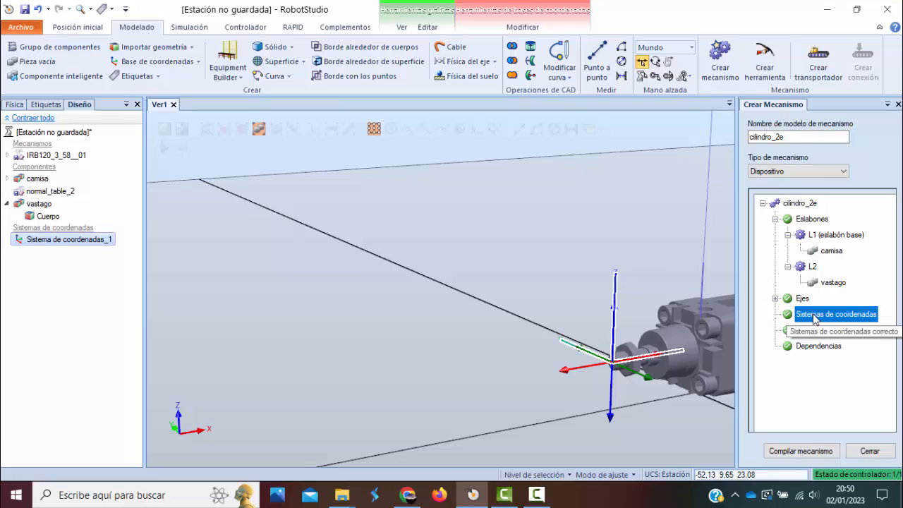
pyautogui.doubleClick(815, 315)
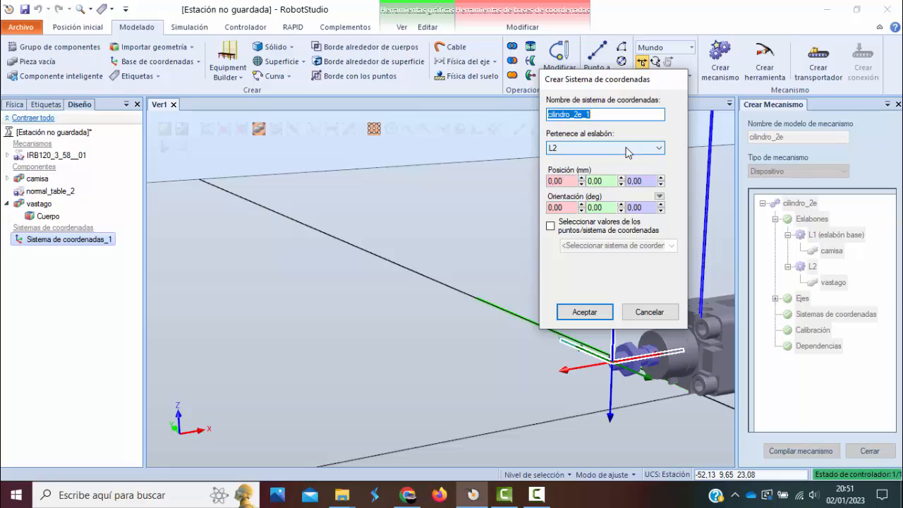
pyautogui.click(566, 182)
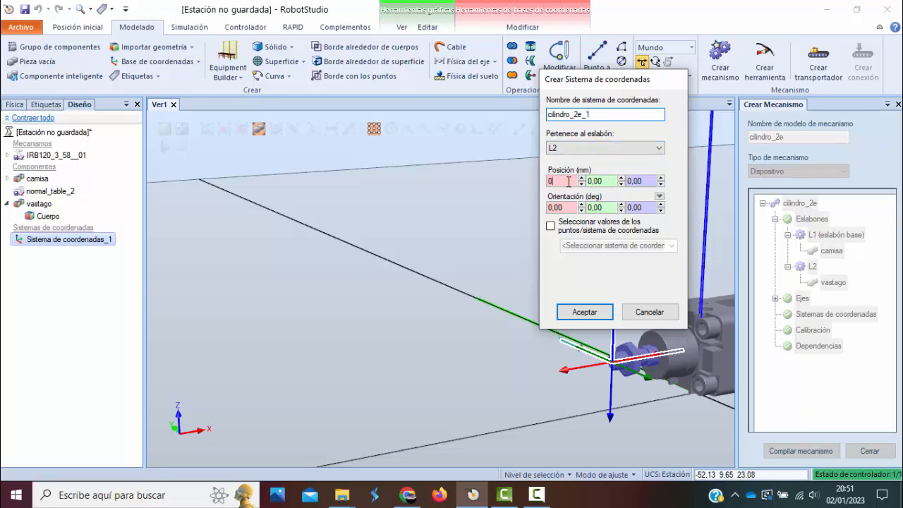
pyautogui.click(551, 226)
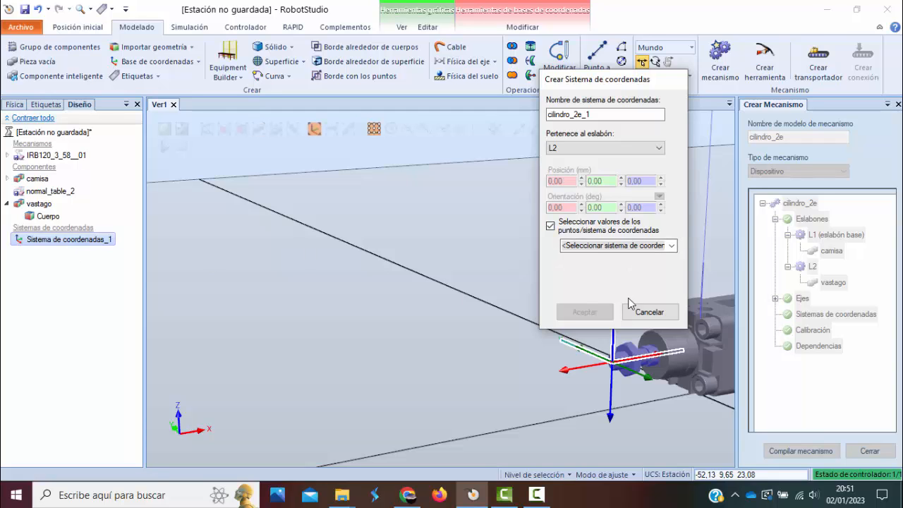
pyautogui.click(590, 247)
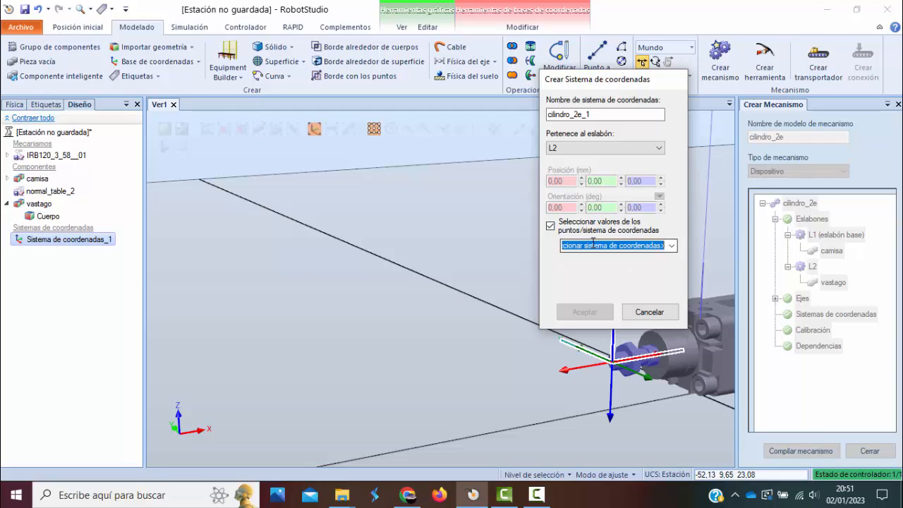
pyautogui.click(68, 242)
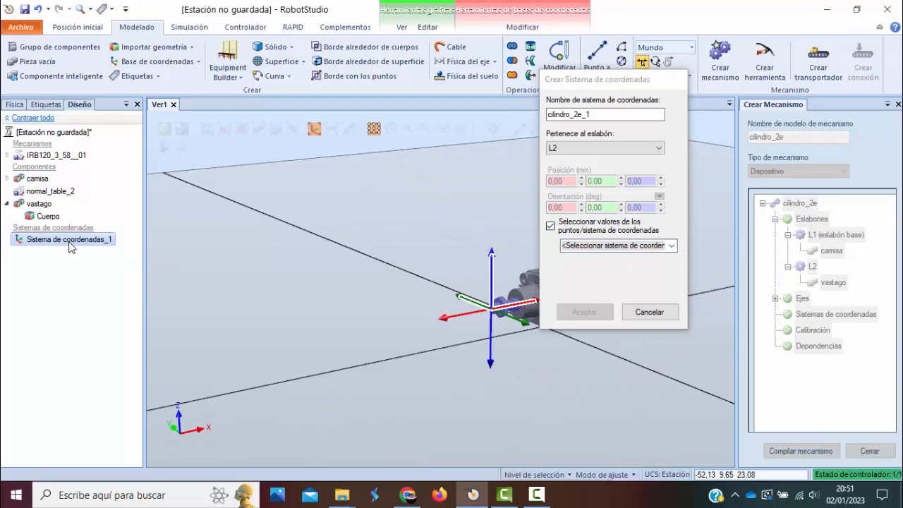
pyautogui.click(584, 245)
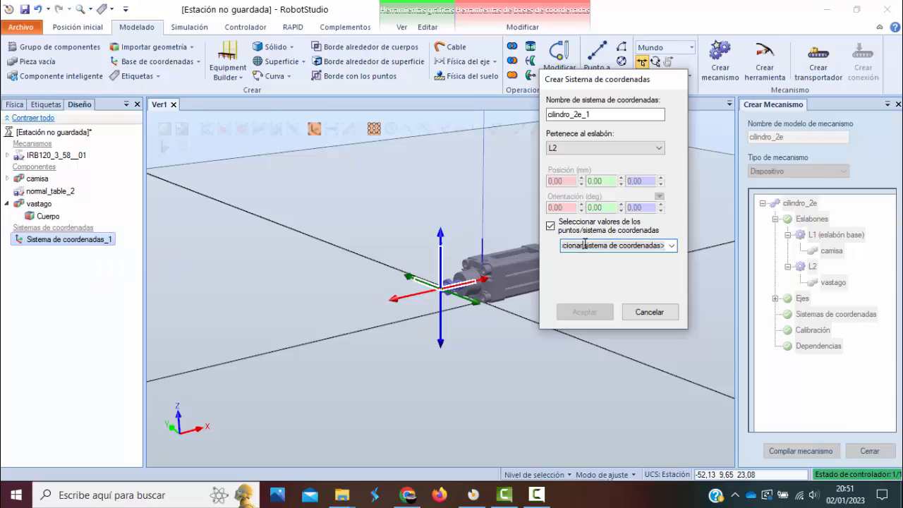
pyautogui.click(87, 244)
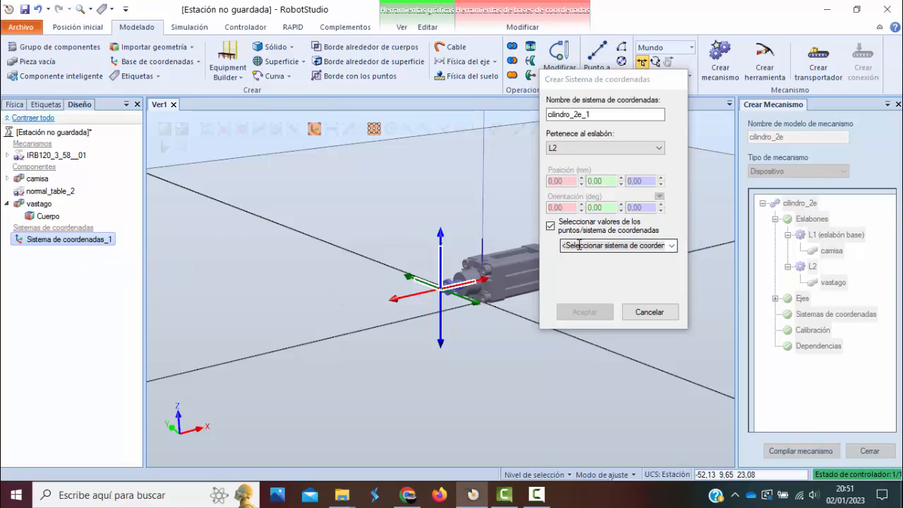
pyautogui.click(576, 264)
pyautogui.click(560, 230)
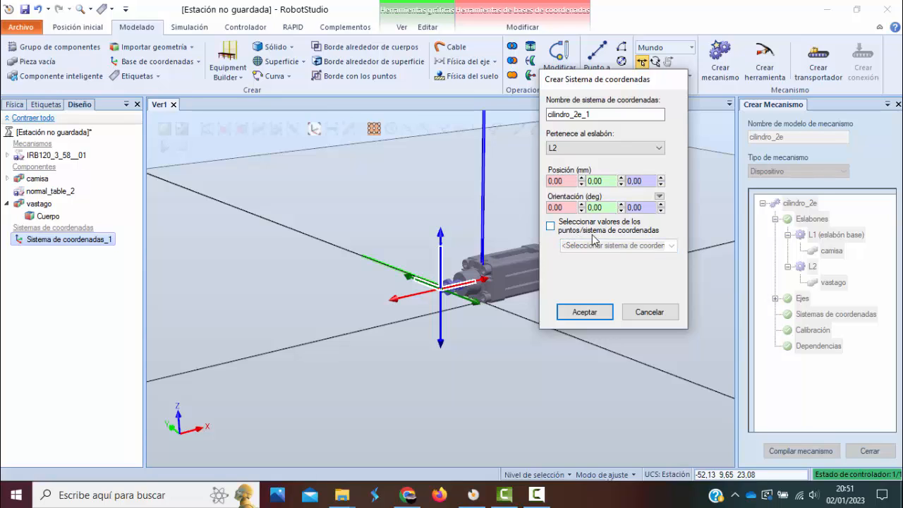
pyautogui.click(550, 227)
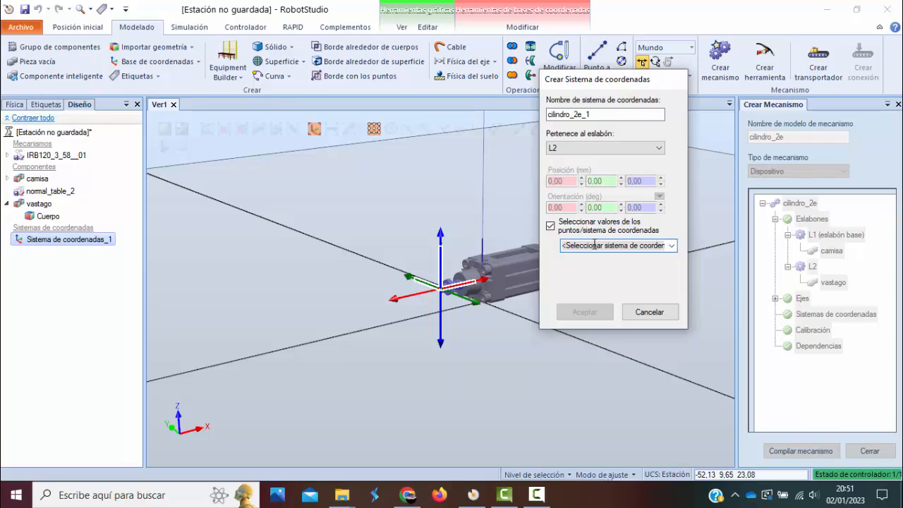
pyautogui.click(69, 240)
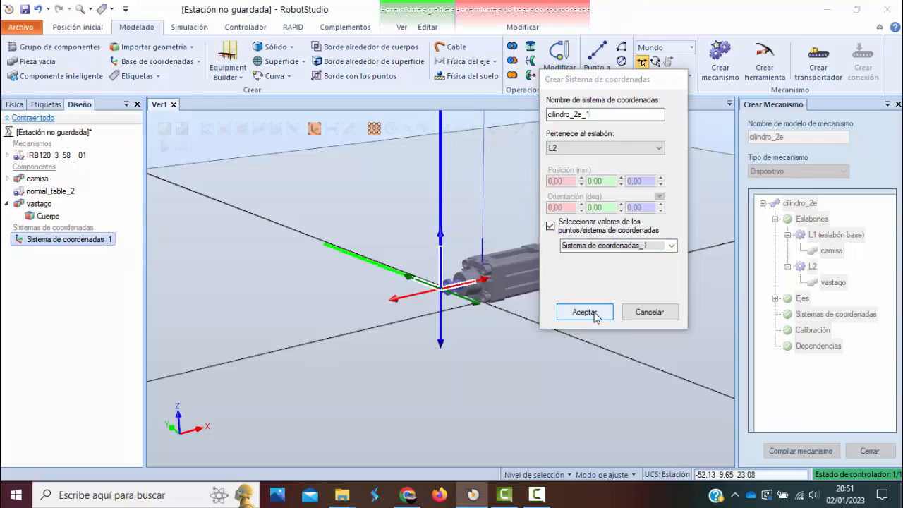
pyautogui.click(563, 312)
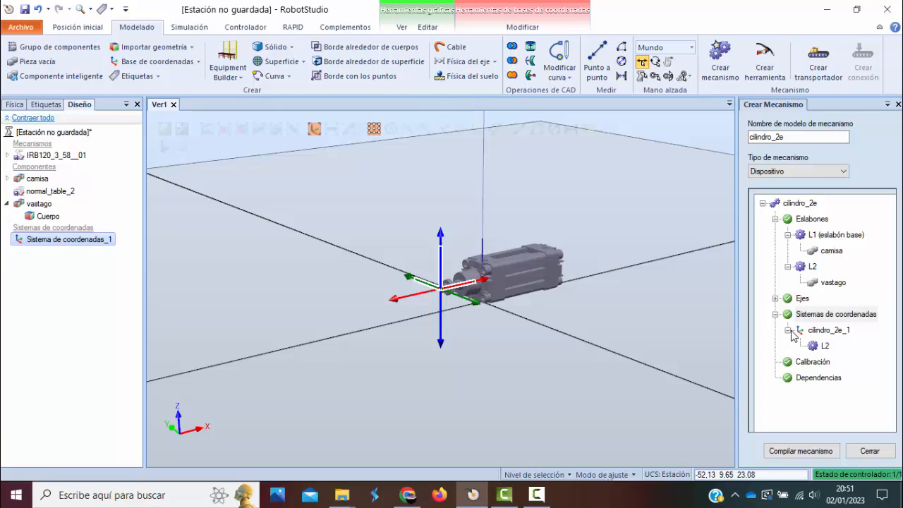
# Compile the cilindro_2e mechanism without adding calibrations or dependencies
pyautogui.click(789, 330)
pyautogui.click(792, 346)
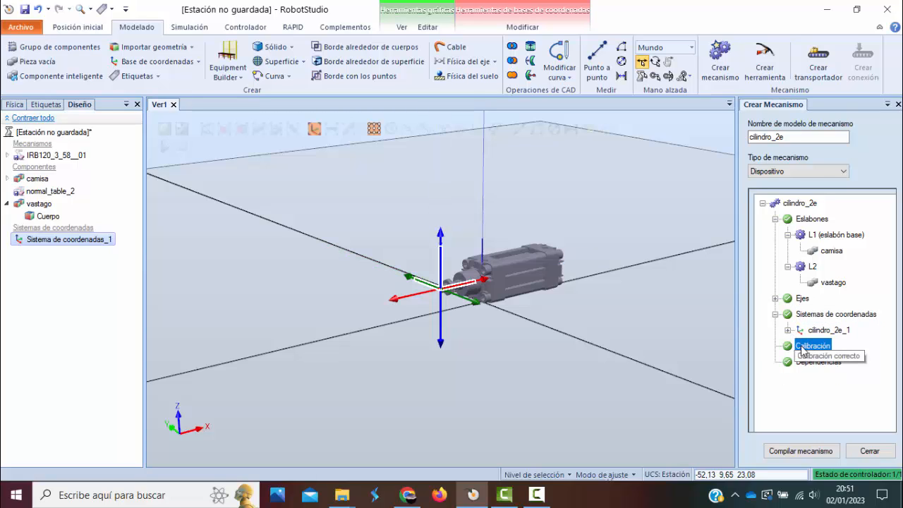
pyautogui.click(818, 363)
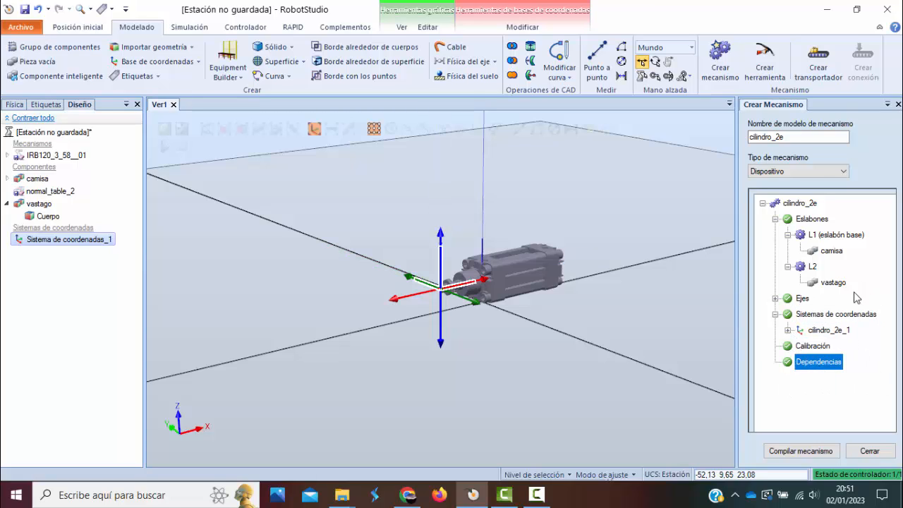
pyautogui.click(822, 454)
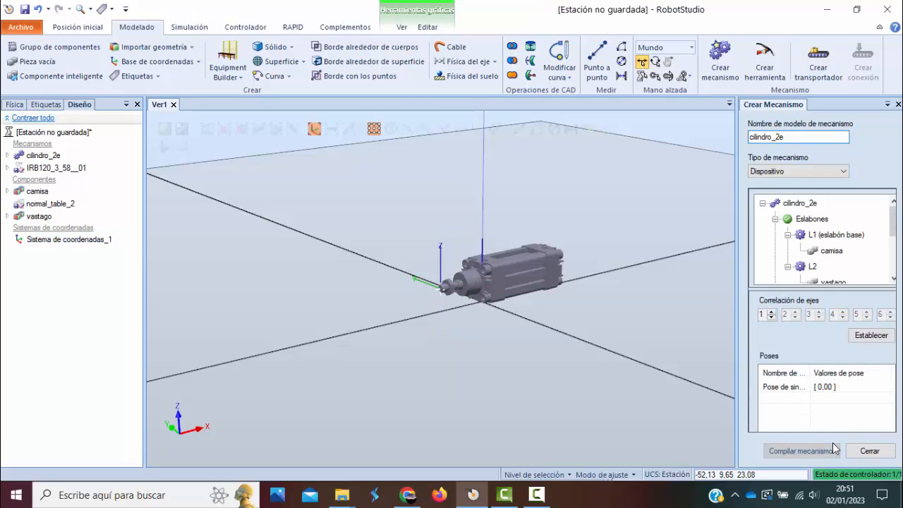
# Edit the mechanism's synchronization pose, keeping its axis value at 0.00, and accept it
pyautogui.moveTo(894, 208); pyautogui.dragTo(894, 263)
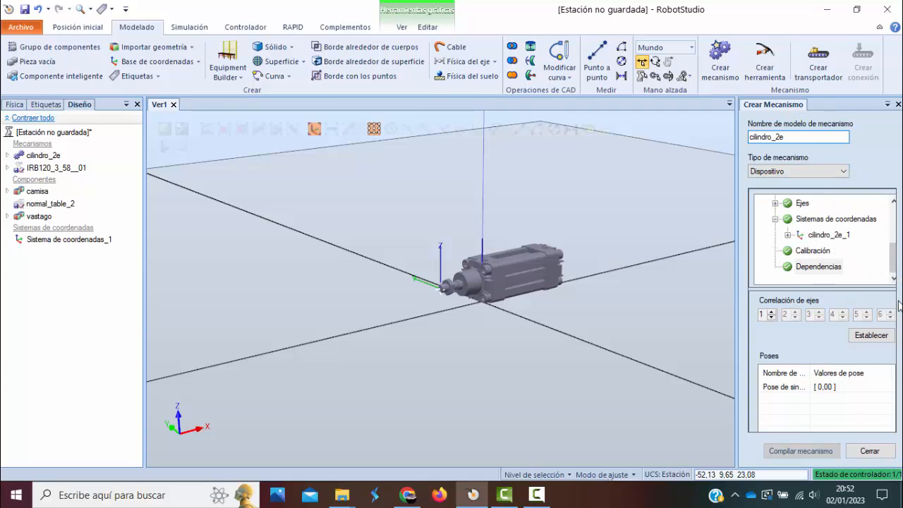
pyautogui.click(822, 394)
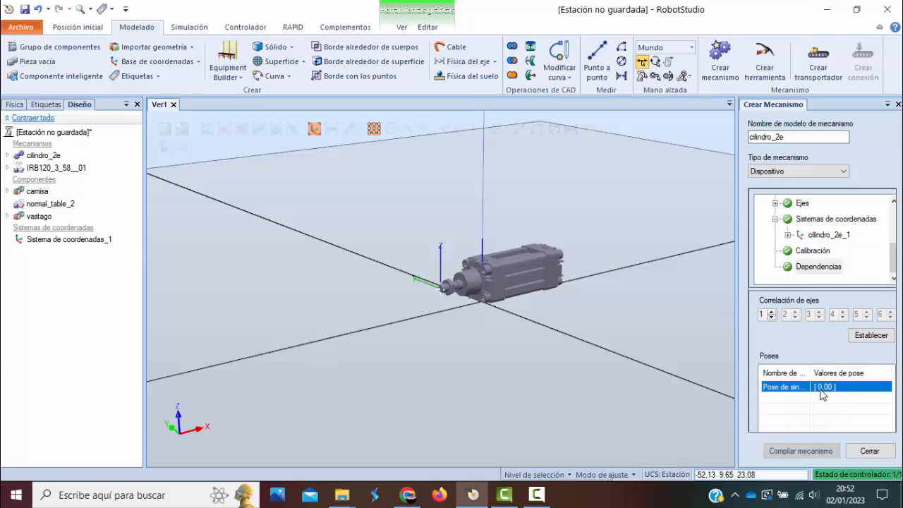
pyautogui.doubleClick(822, 388)
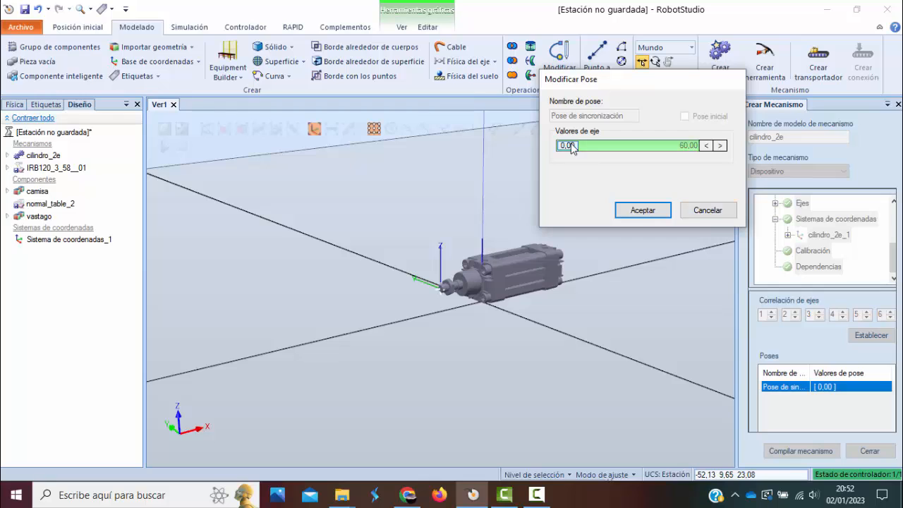
pyautogui.moveTo(577, 150)
pyautogui.mouseDown()
pyautogui.moveTo(692, 154)
pyautogui.moveTo(618, 145)
pyautogui.moveTo(560, 155)
pyautogui.mouseUp()
pyautogui.click(643, 211)
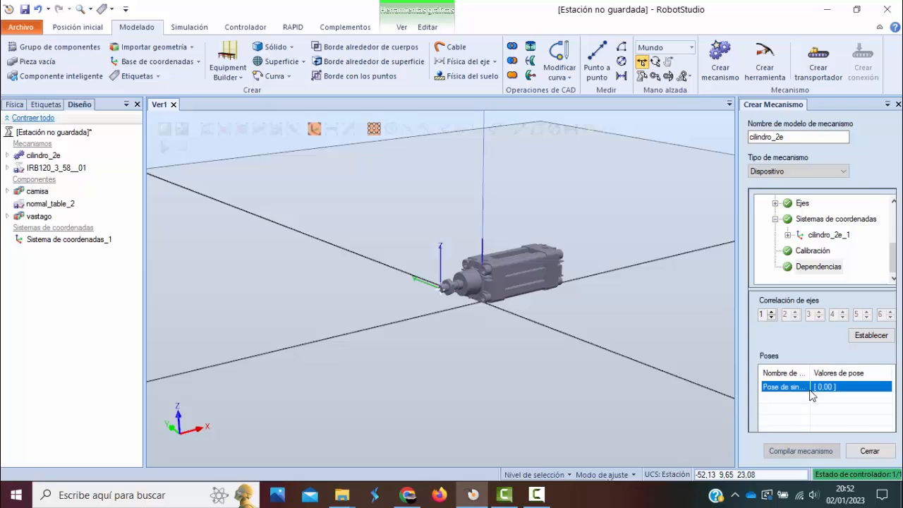
# Open the cilindro_2e mechanism for modification and accept its initial pose with the axis value at 0.00
pyautogui.click(869, 450)
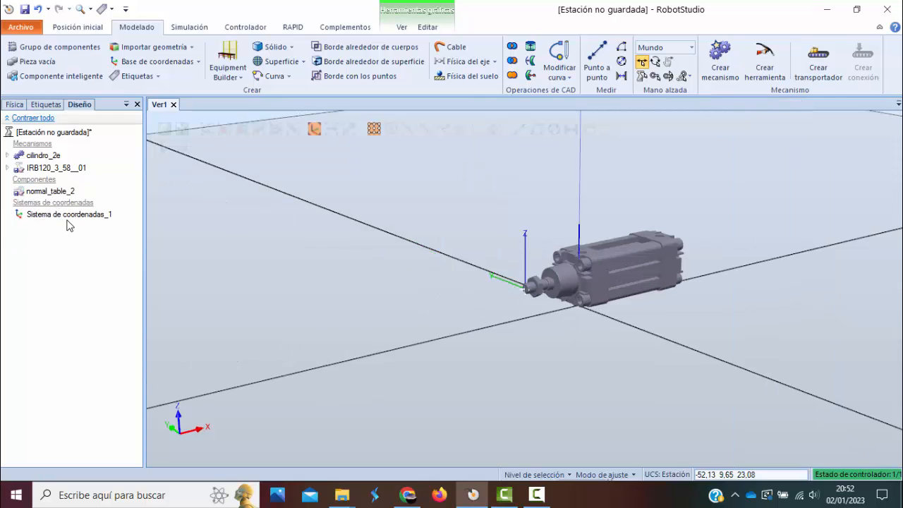
pyautogui.rightClick(47, 160)
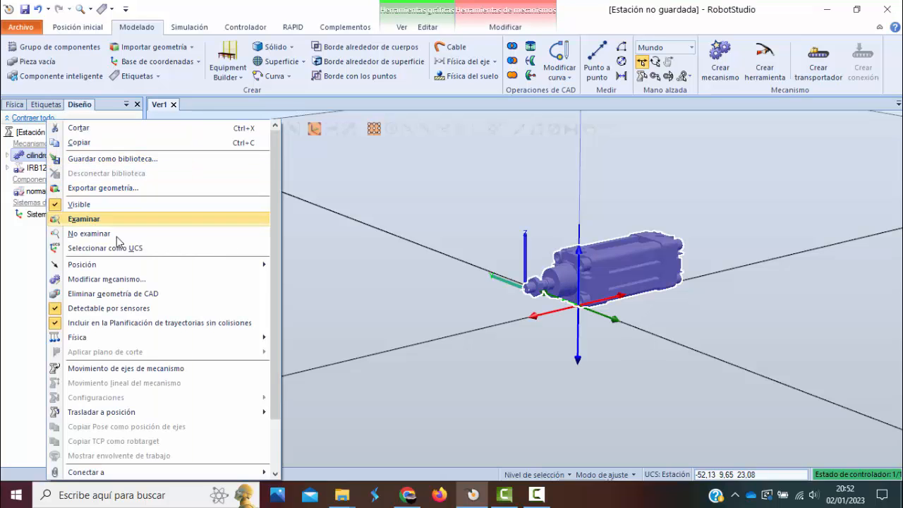
pyautogui.click(113, 279)
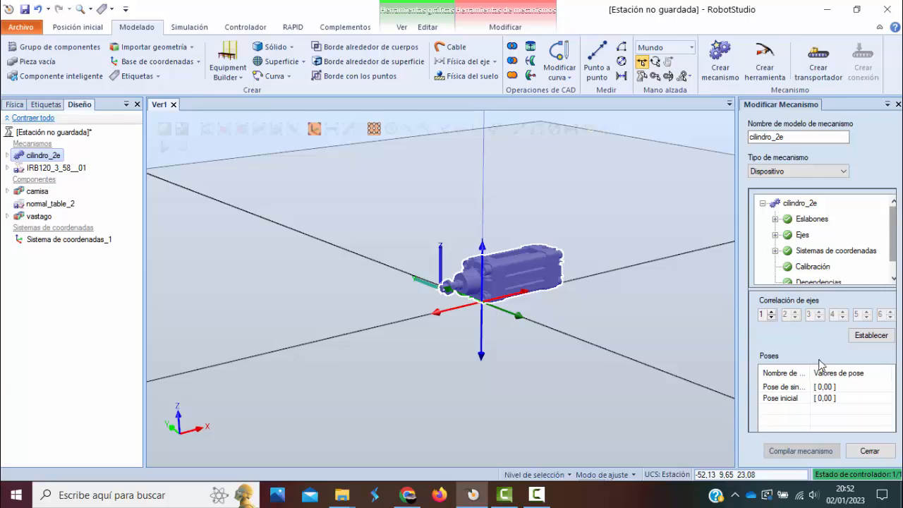
pyautogui.click(791, 399)
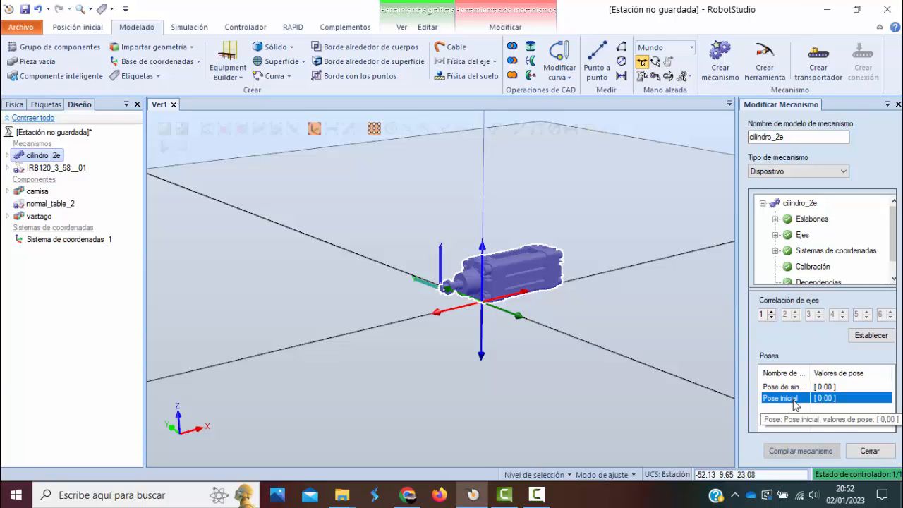
pyautogui.doubleClick(794, 399)
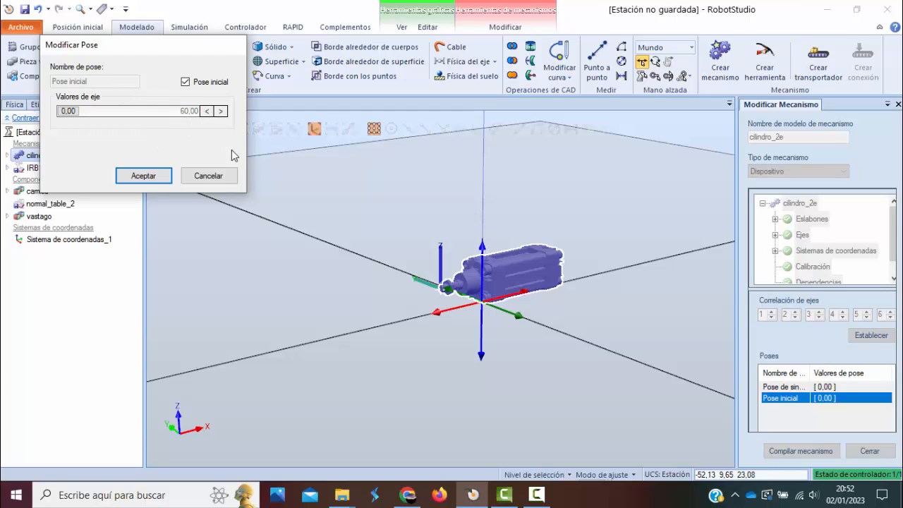
pyautogui.click(143, 176)
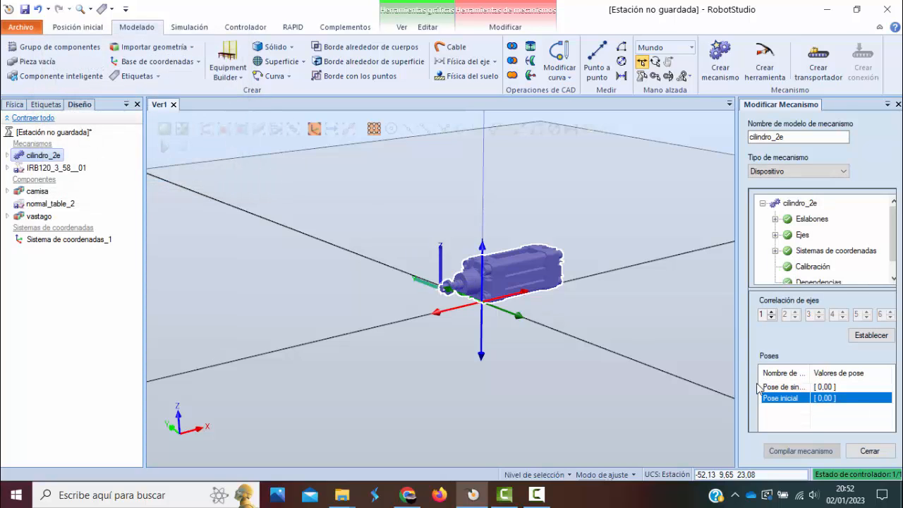
pyautogui.click(870, 451)
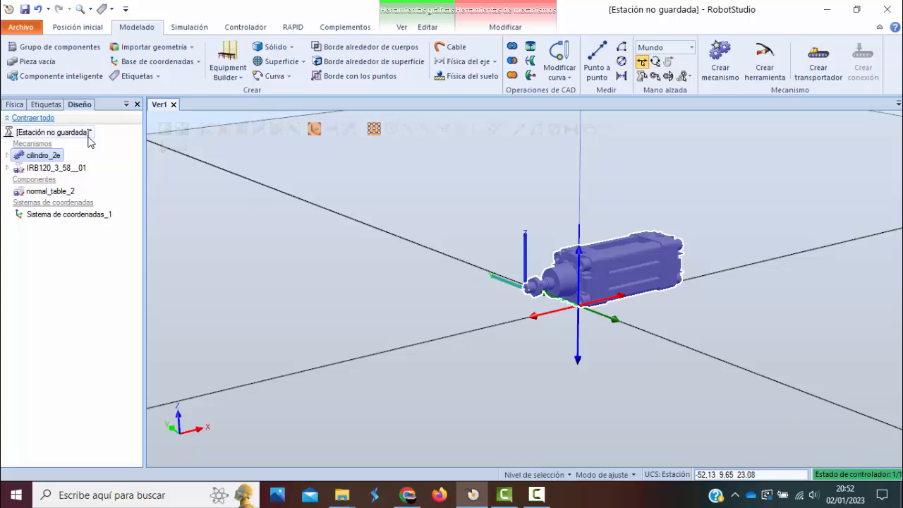
# Add a non-initial pose named fuera with axis value 60.00 to the cilindro_2e mechanism by editing its initial pose
pyautogui.rightClick(53, 160)
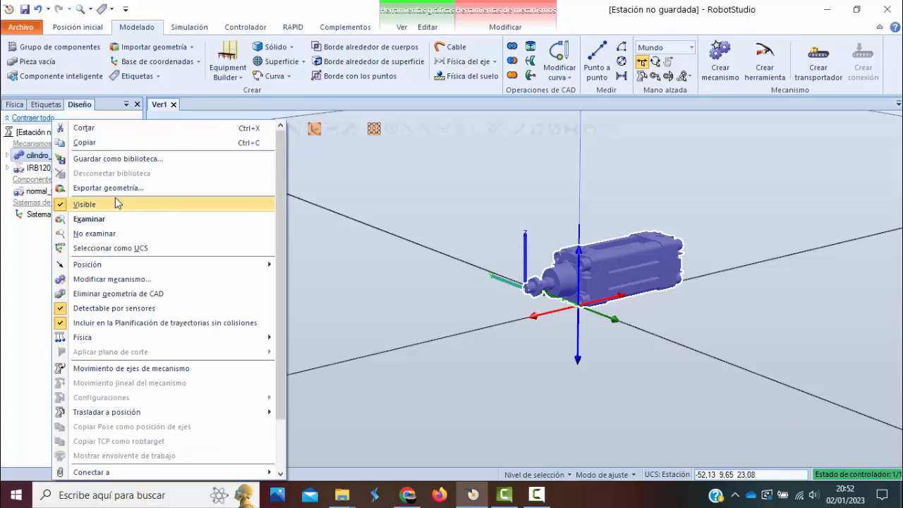
pyautogui.click(120, 280)
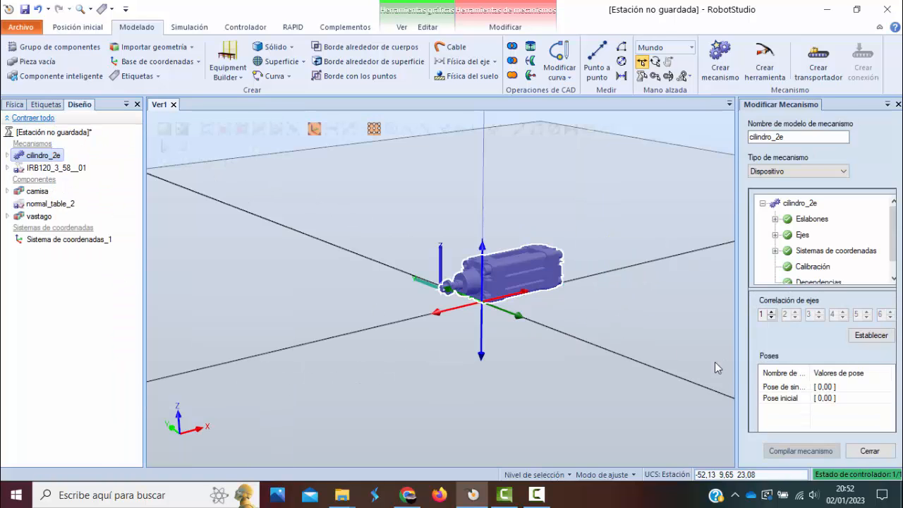
pyautogui.click(802, 399)
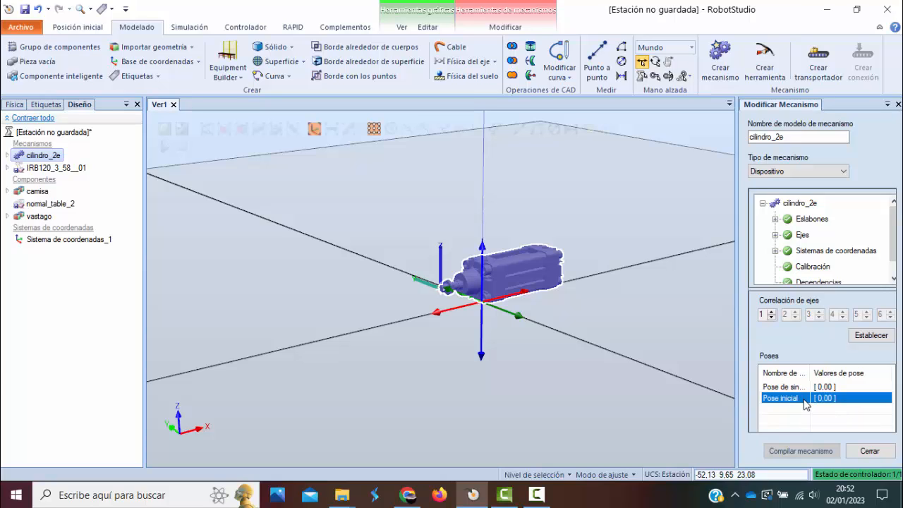
pyautogui.click(802, 389)
pyautogui.click(804, 398)
pyautogui.doubleClick(805, 398)
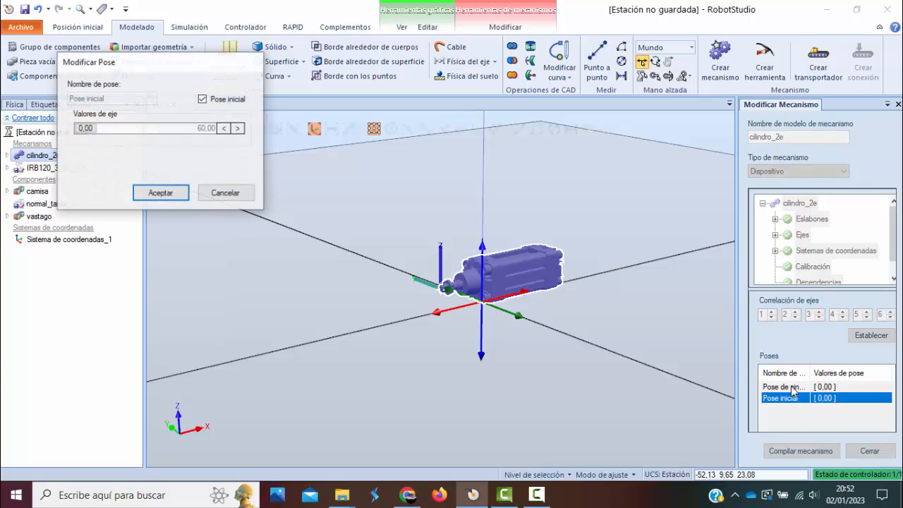
pyautogui.click(238, 101)
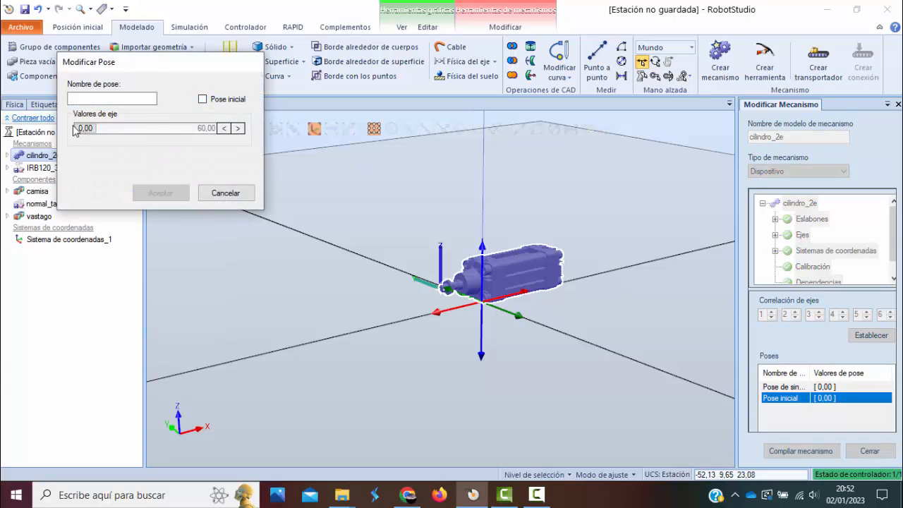
pyautogui.moveTo(90, 131); pyautogui.dragTo(206, 129)
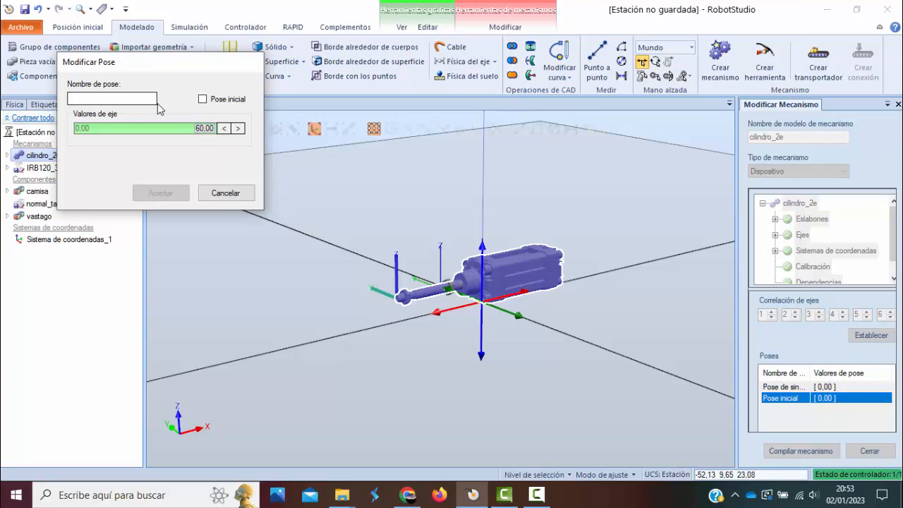
pyautogui.click(118, 99)
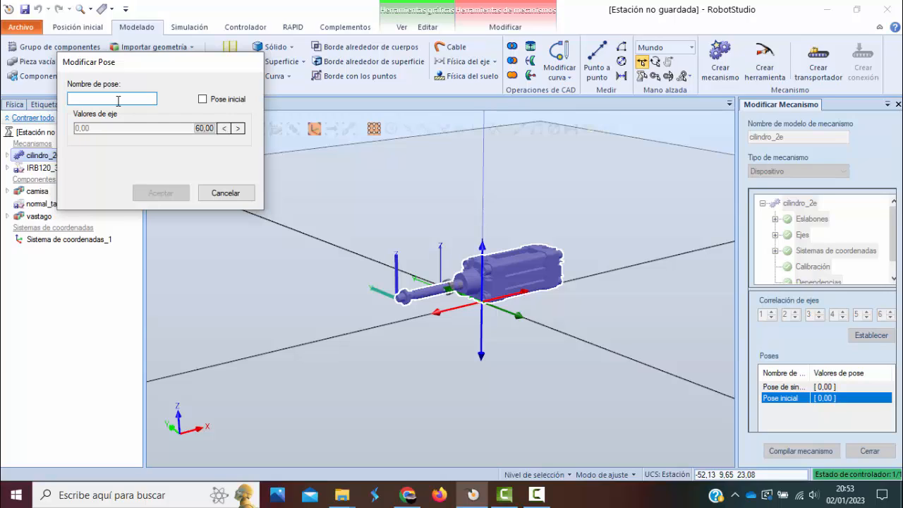
pyautogui.write('fu')
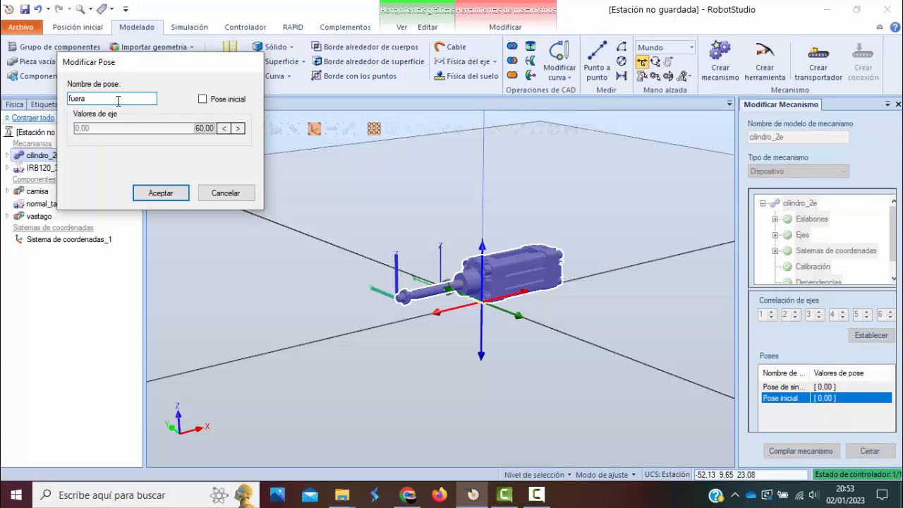
pyautogui.write('era')
pyautogui.click(161, 198)
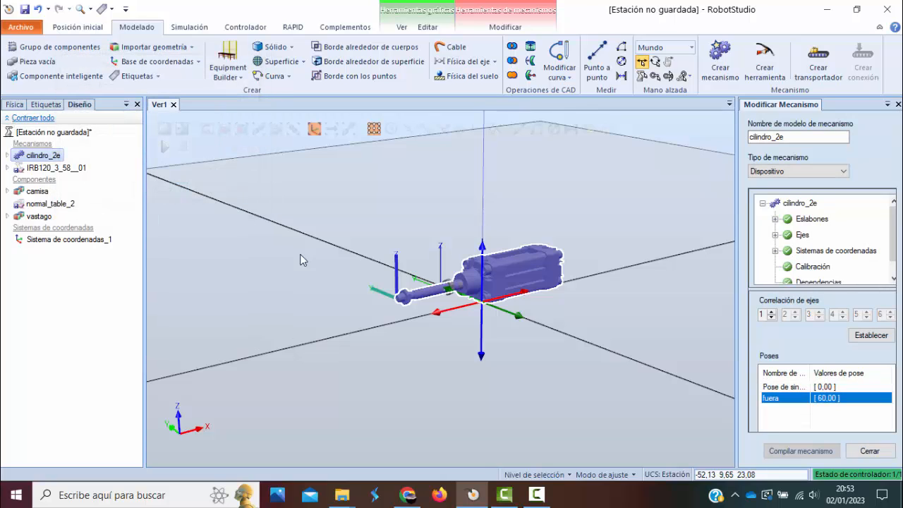
pyautogui.click(877, 452)
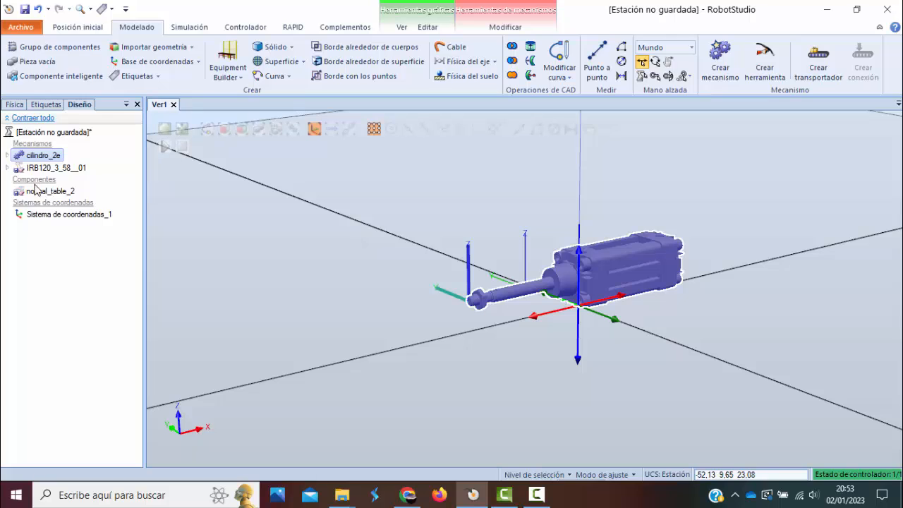
# Return the cilindro_2e rod to the mechanism's initial pose and accept that pose at axis value 0.00
pyautogui.rightClick(37, 156)
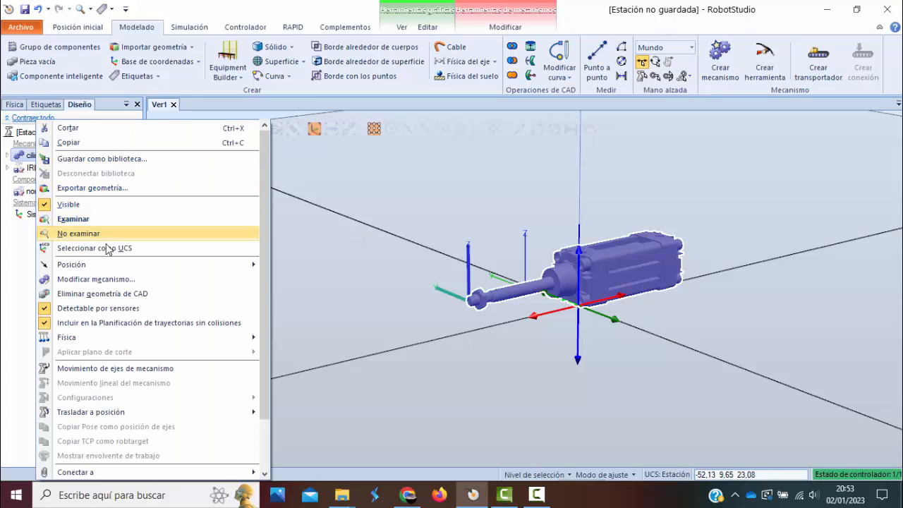
pyautogui.click(105, 280)
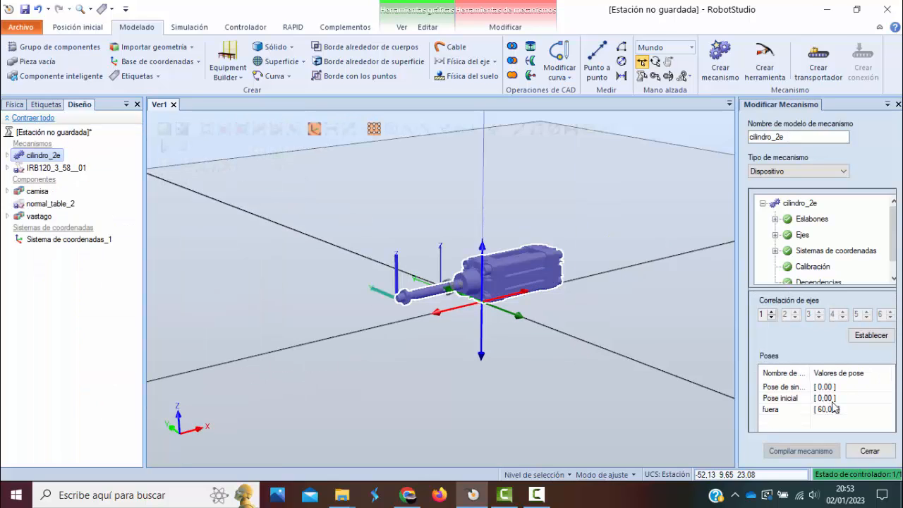
pyautogui.click(830, 398)
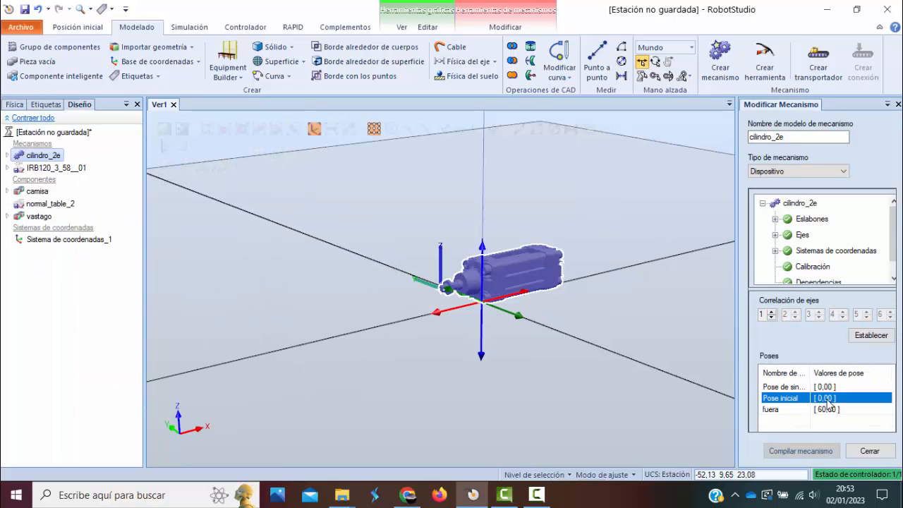
pyautogui.doubleClick(827, 399)
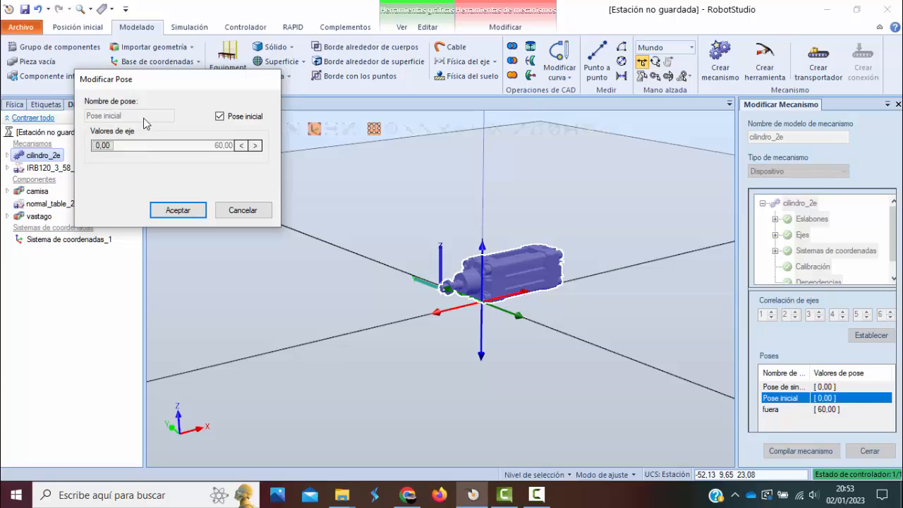
pyautogui.click(178, 210)
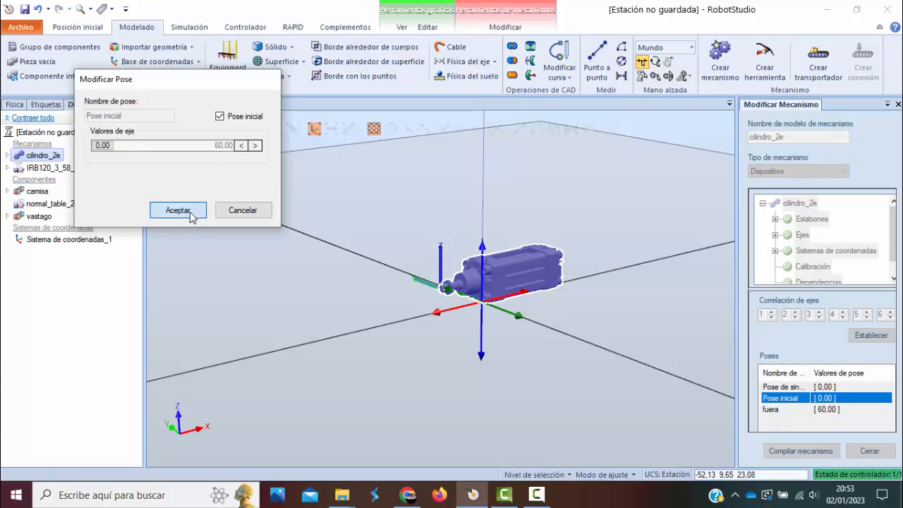
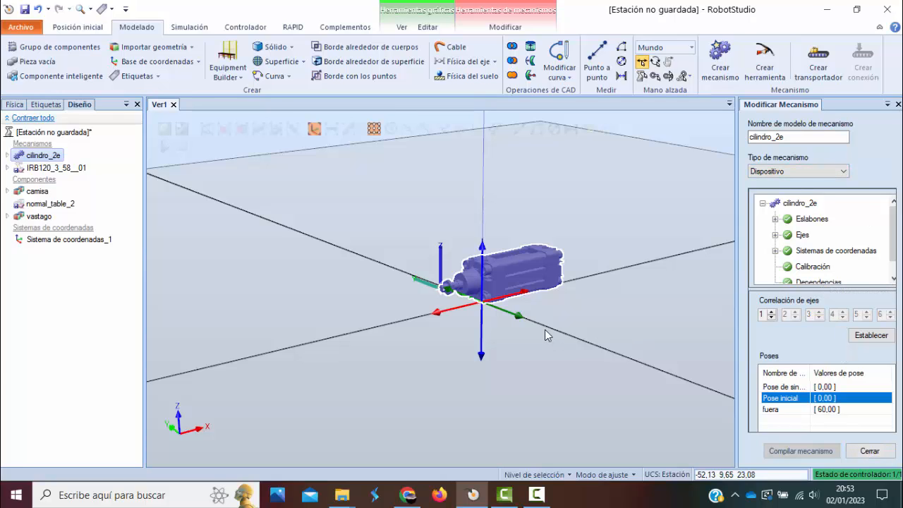
pyautogui.click(876, 453)
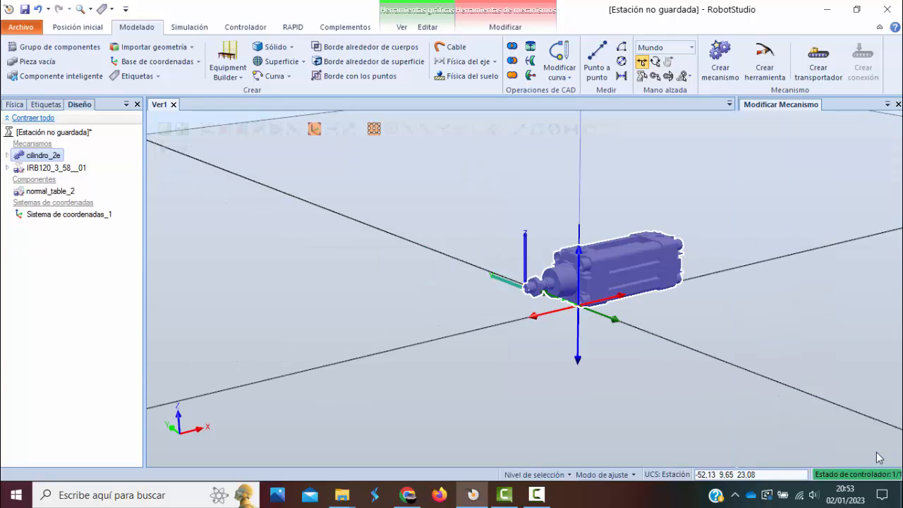
pyautogui.click(543, 496)
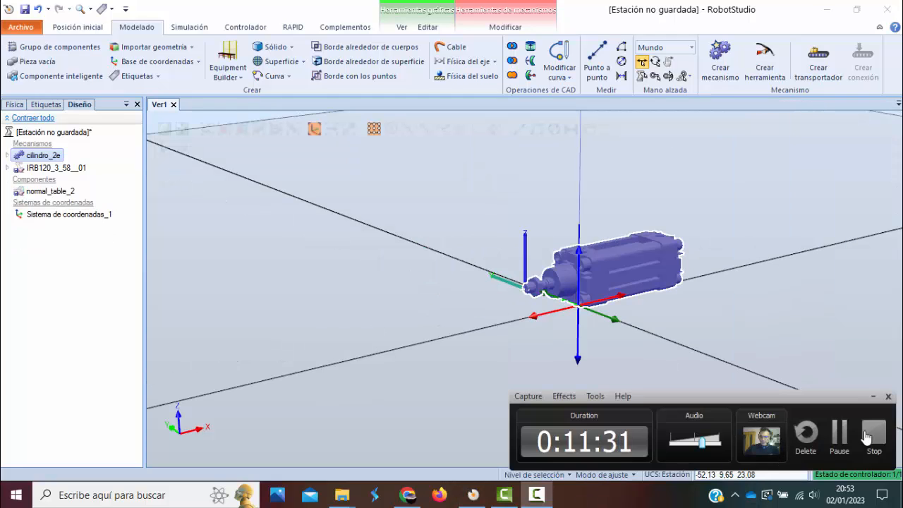
pyautogui.click(839, 431)
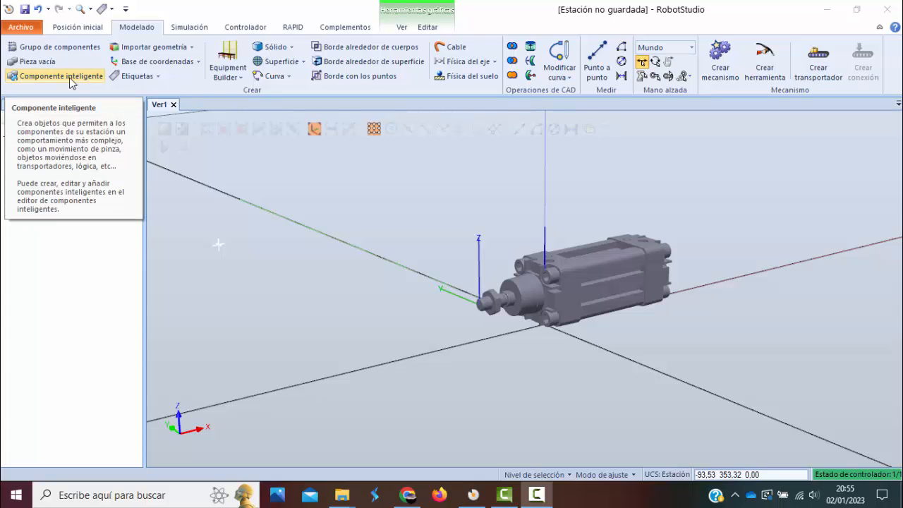
# Create a smart component in the station and rename it cilindro_doble
pyautogui.click(69, 78)
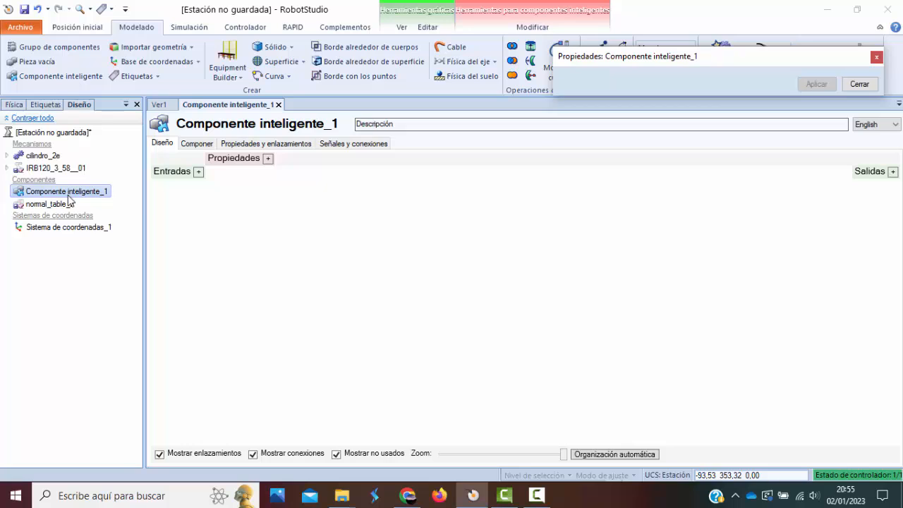
pyautogui.rightClick(69, 196)
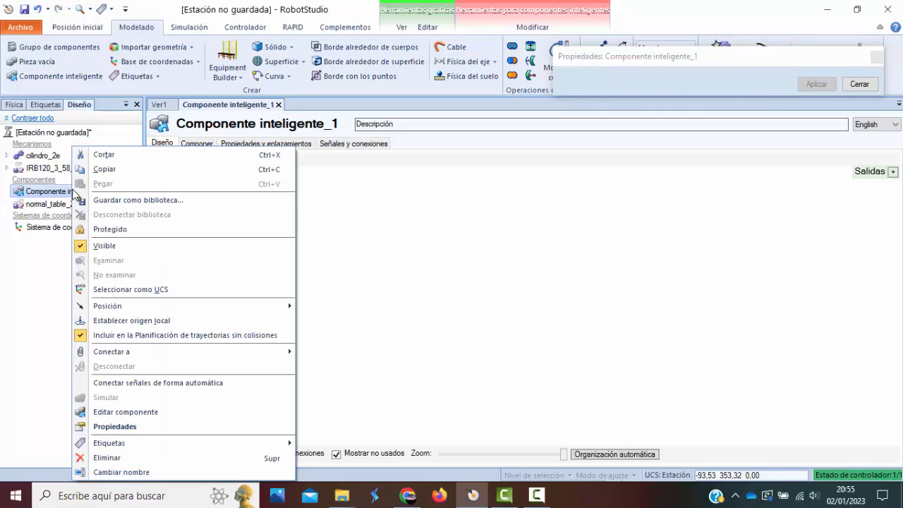
pyautogui.click(138, 473)
pyautogui.write('ci')
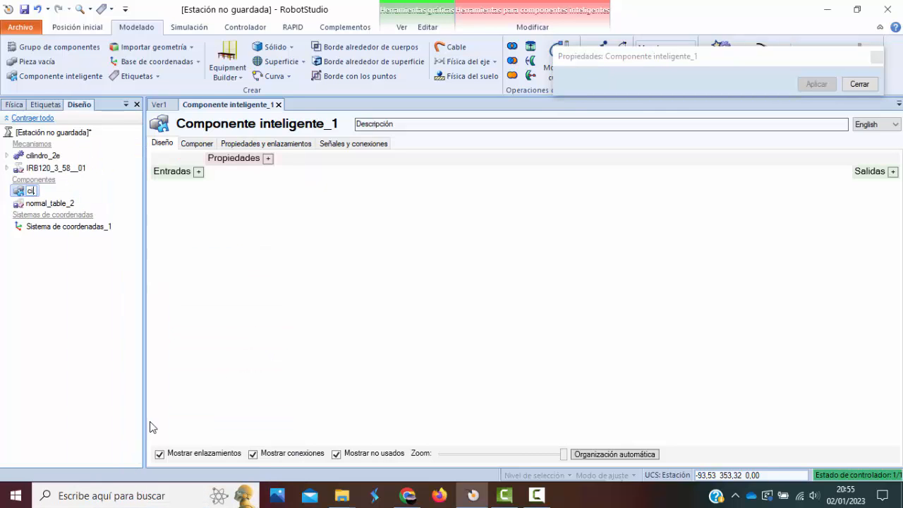
pyautogui.write('lindro_dobl')
pyautogui.write('e')
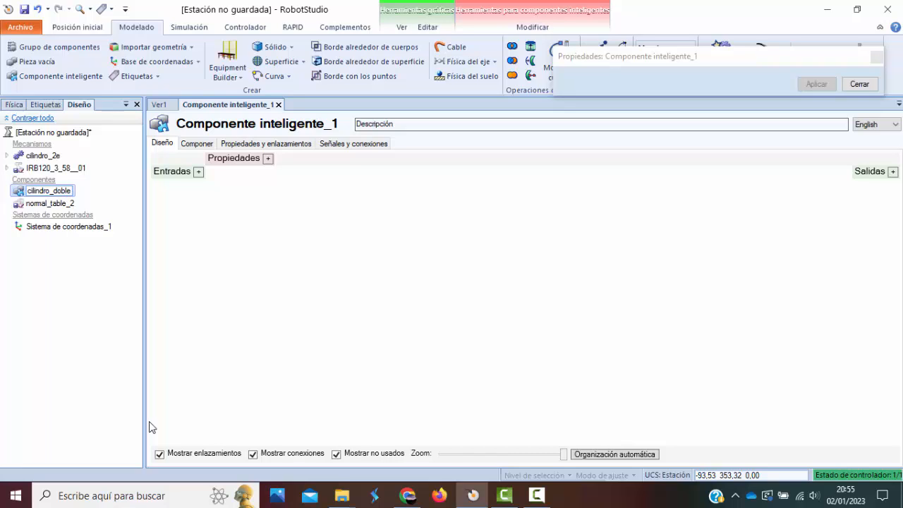
pyautogui.click(102, 316)
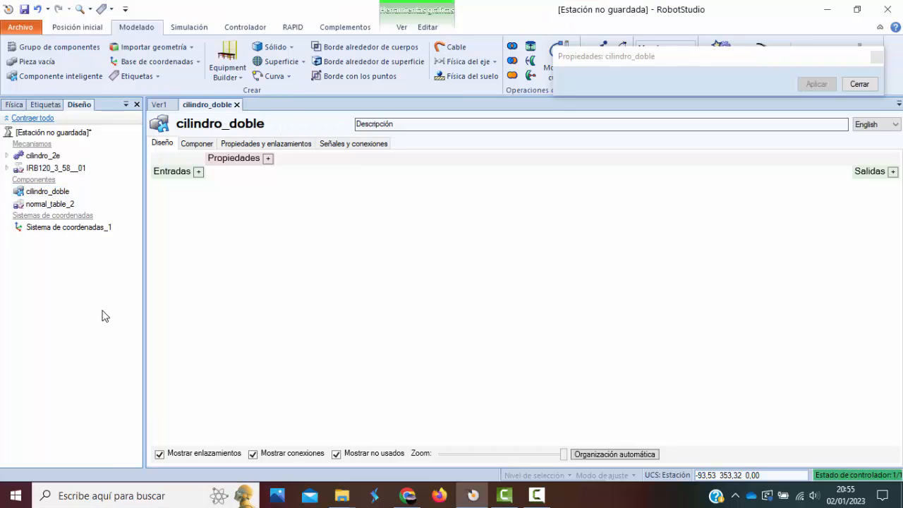
# Move the cilindro_2e mechanism into the cilindro_doble smart component and expand the component's contents
pyautogui.click(42, 155)
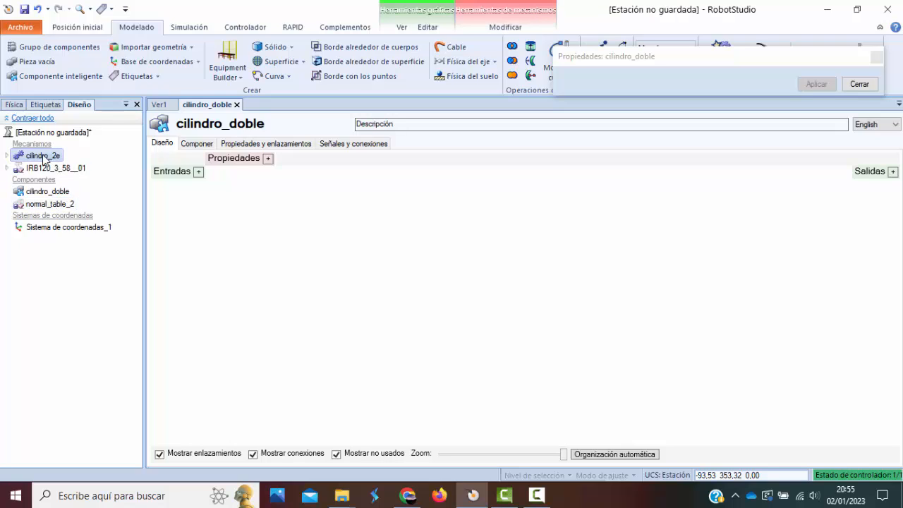
pyautogui.moveTo(43, 156); pyautogui.dragTo(57, 199)
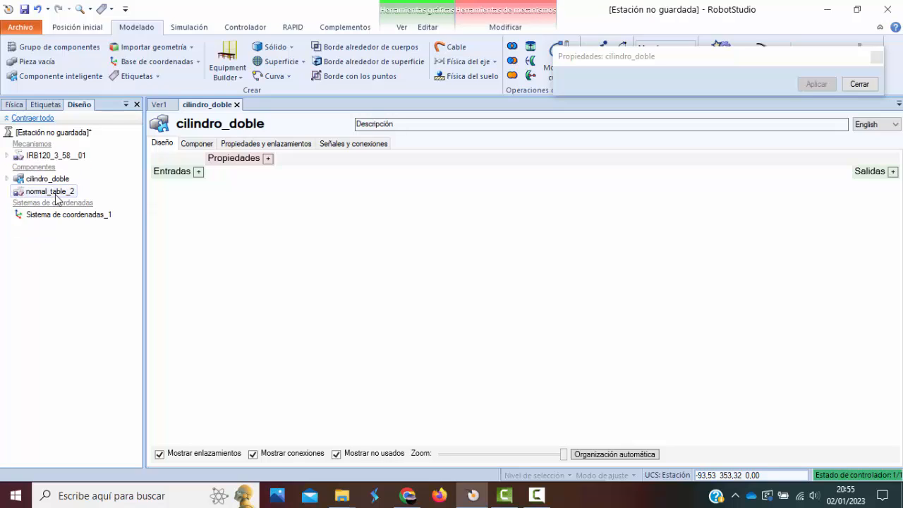
pyautogui.click(6, 179)
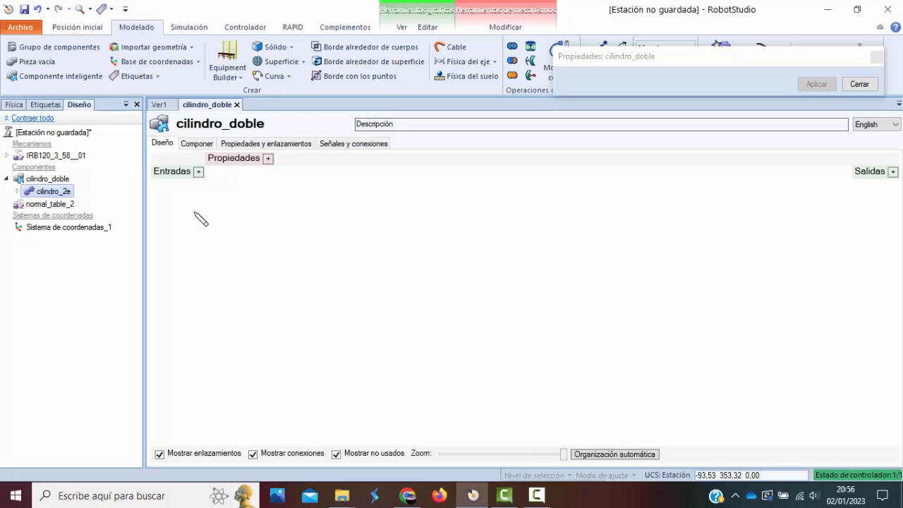
# Add a digital input signal named avance to the cilindro_doble smart component
pyautogui.click(198, 172)
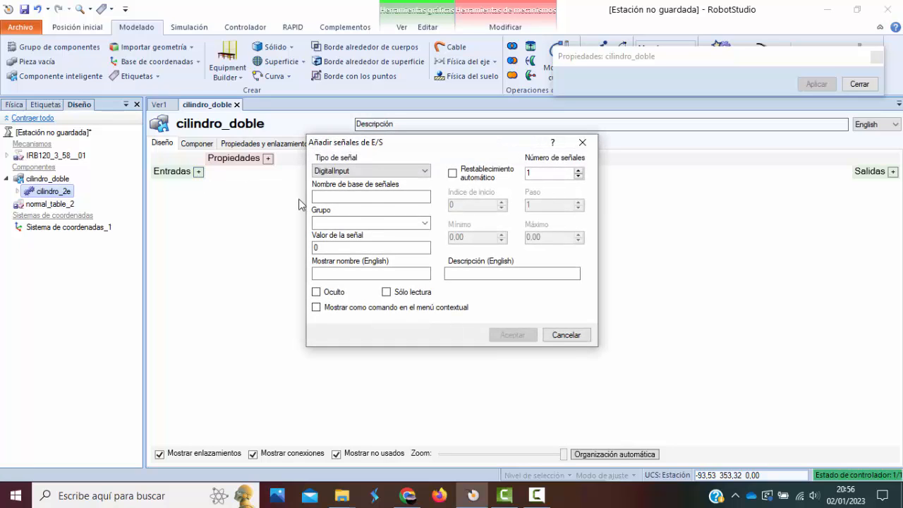
pyautogui.click(381, 197)
pyautogui.write('avance')
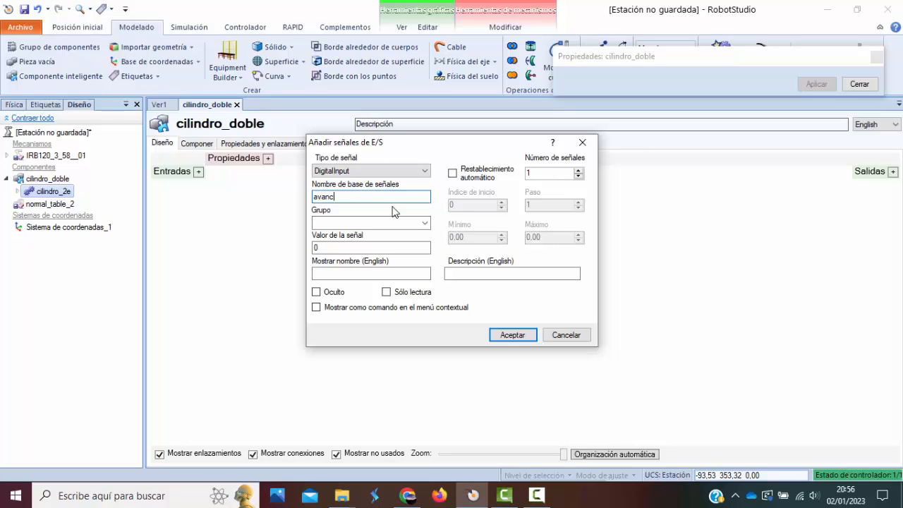
pyautogui.click(513, 335)
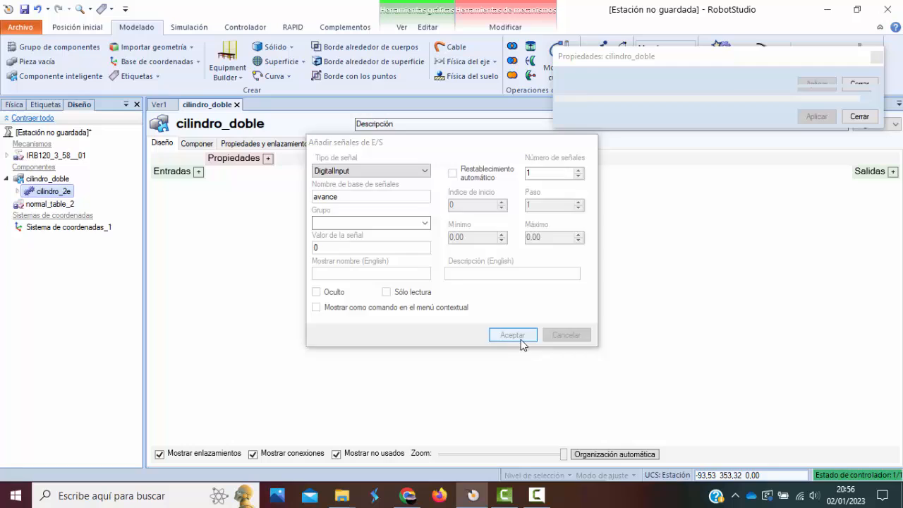
# Add a second digital input signal named retroceso to cilindro_doble
pyautogui.click(198, 171)
pyautogui.click(359, 197)
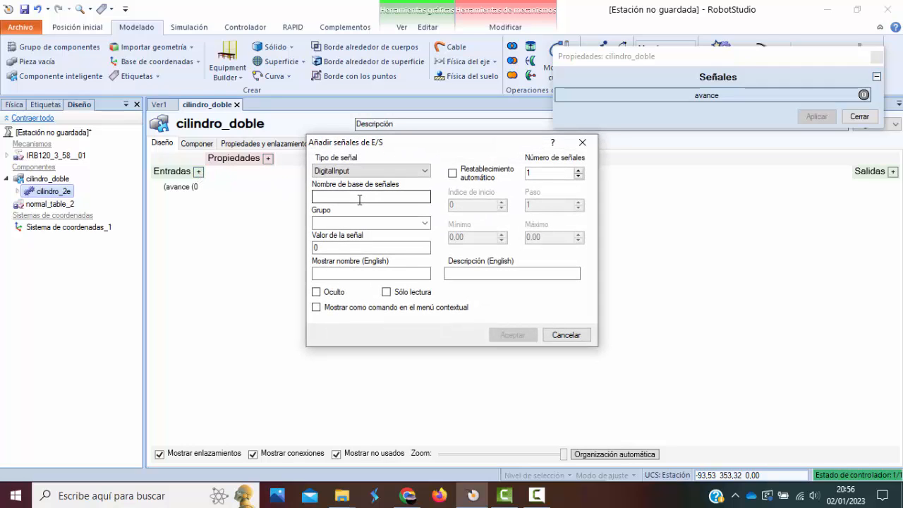
pyautogui.write('retr')
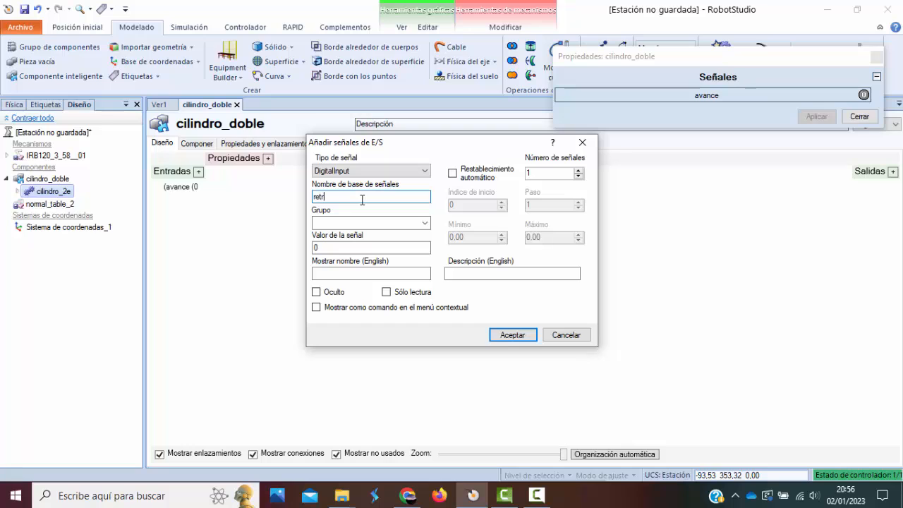
pyautogui.write('oceso')
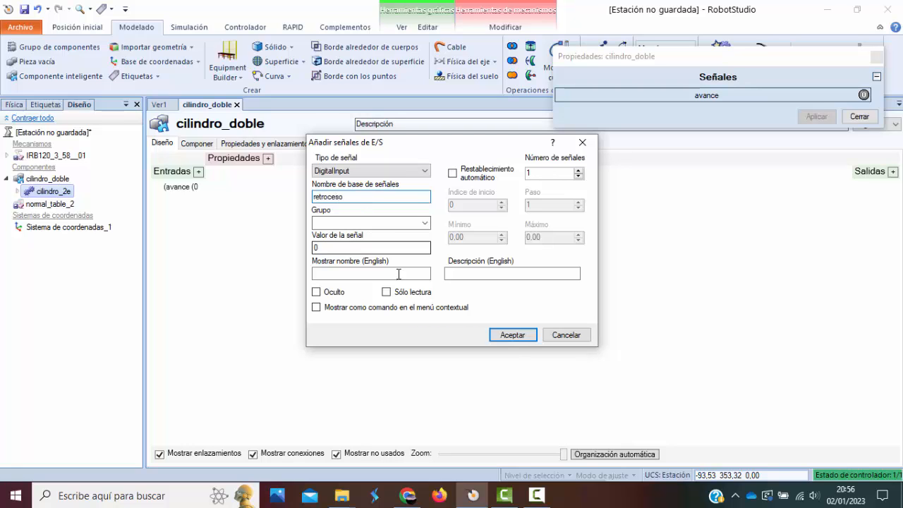
pyautogui.click(519, 337)
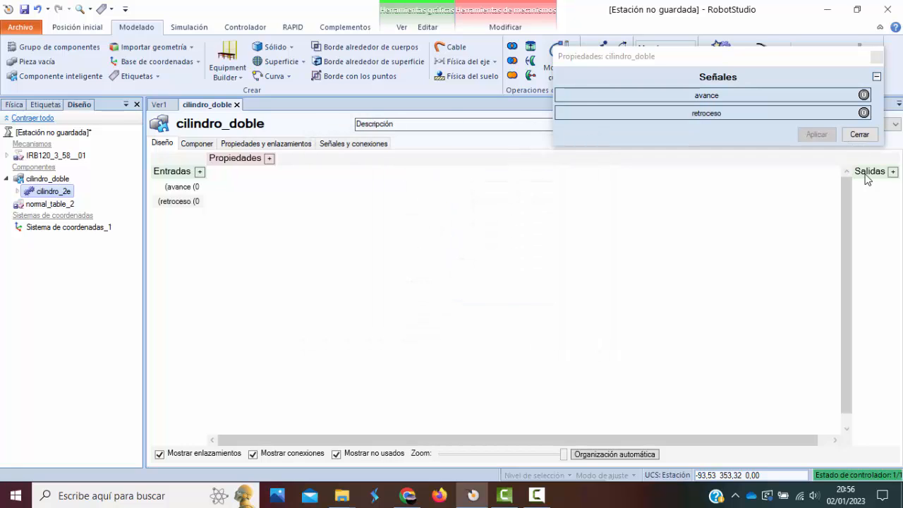
# Add a digital output signal named v_fuera to cilindro_doble, with v_dentro as its group
pyautogui.moveTo(742, 53); pyautogui.dragTo(657, 33)
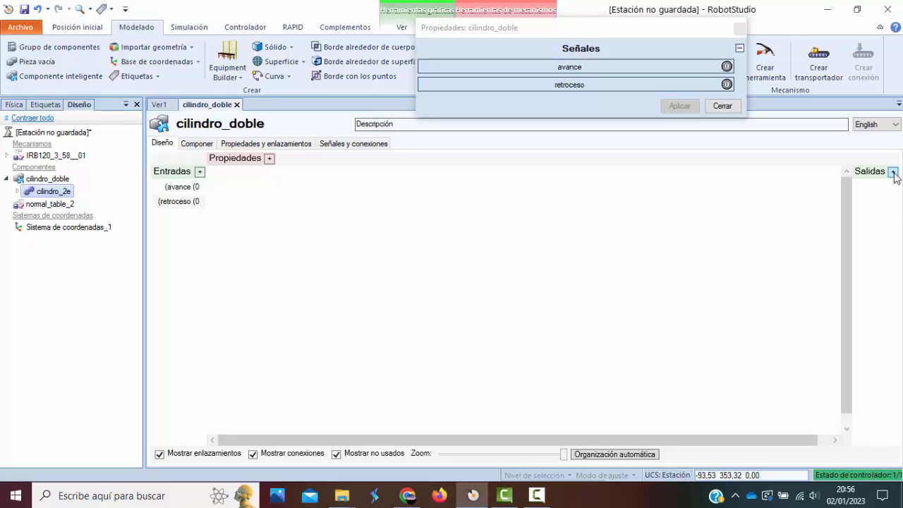
pyautogui.click(893, 171)
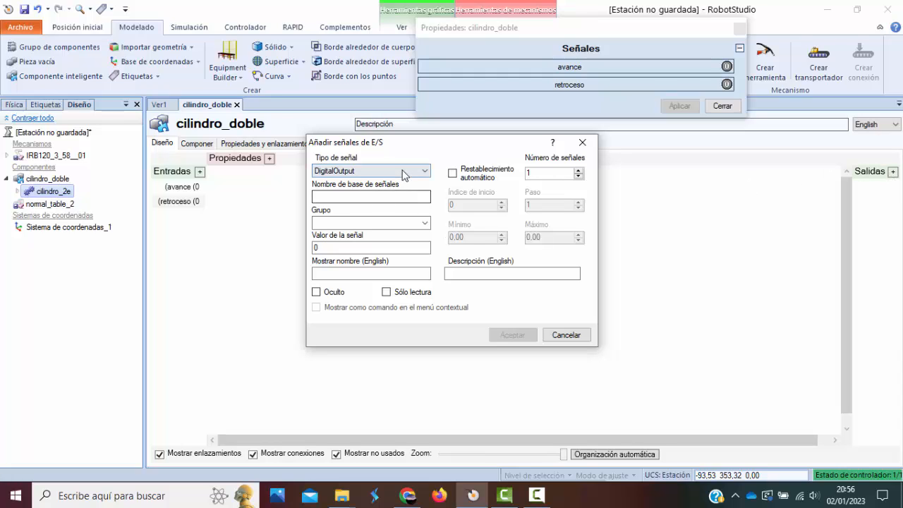
pyautogui.click(348, 197)
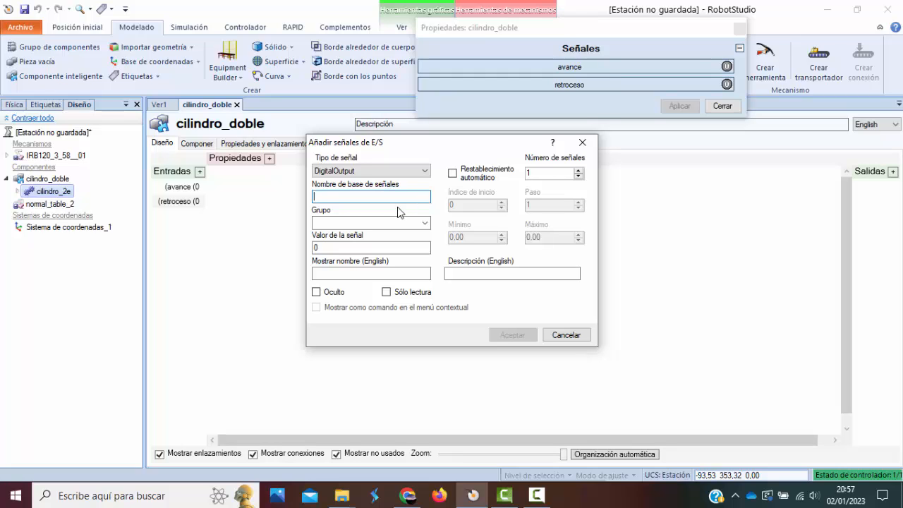
pyautogui.write('fuera')
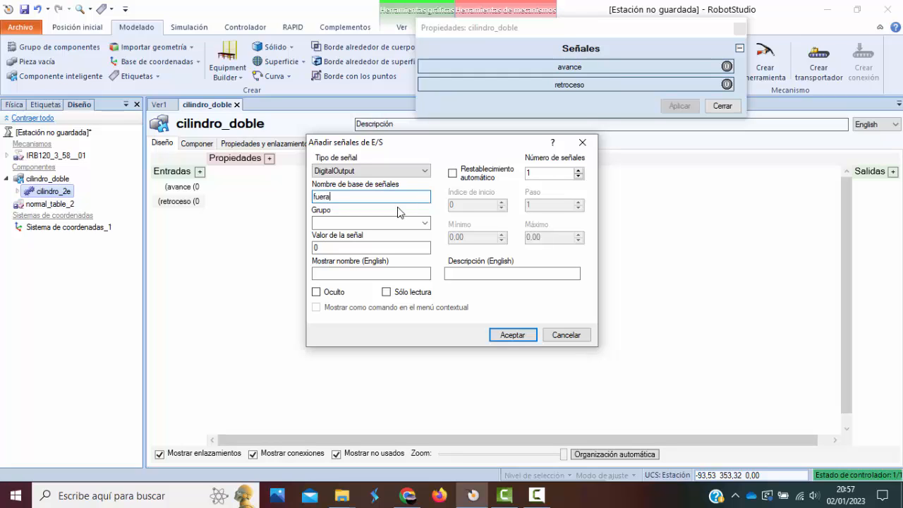
pyautogui.click(342, 223)
pyautogui.click(322, 195)
pyautogui.moveTo(335, 196); pyautogui.dragTo(293, 197)
pyautogui.write('v_')
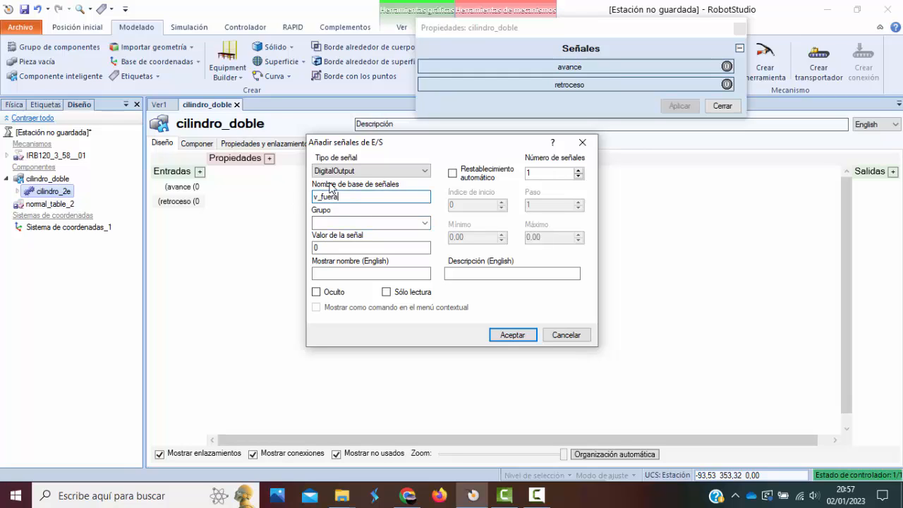
pyautogui.click(345, 226)
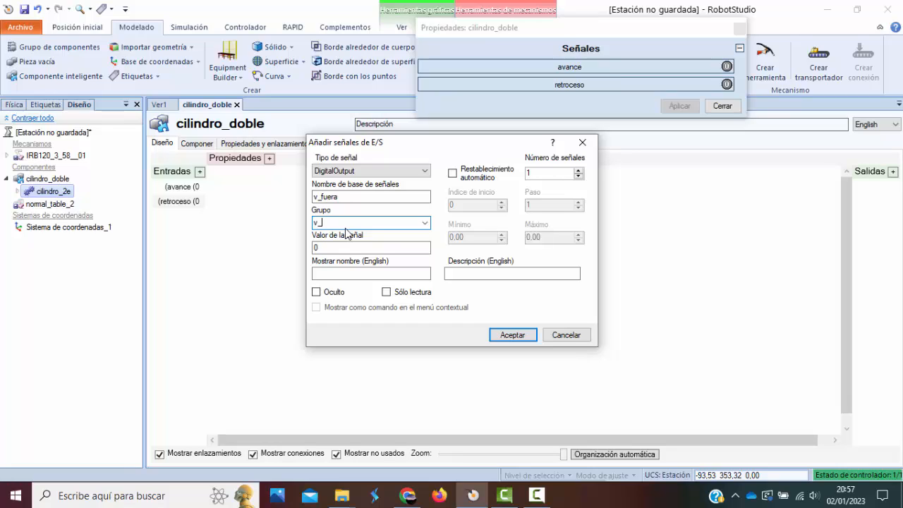
pyautogui.write('v_dentro')
pyautogui.click(505, 335)
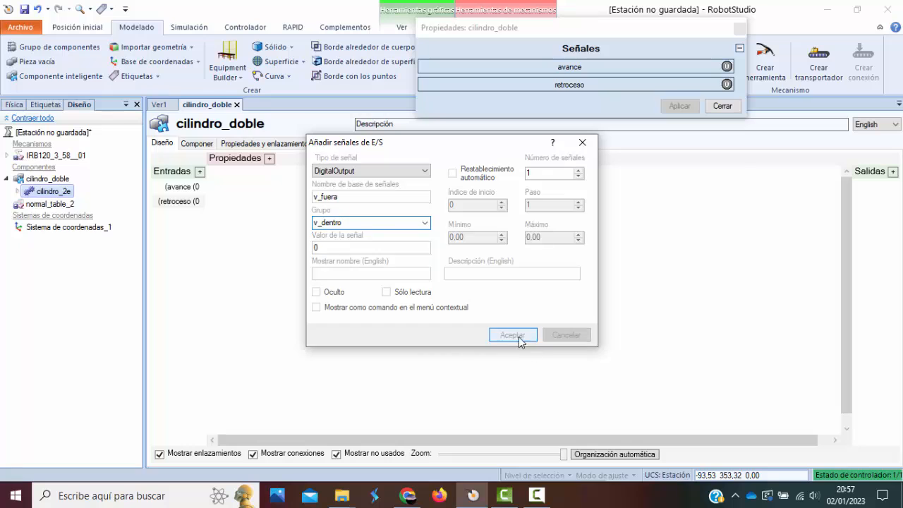
# Add a digital output signal named v_dentro without a group and close the component's properties
pyautogui.click(893, 171)
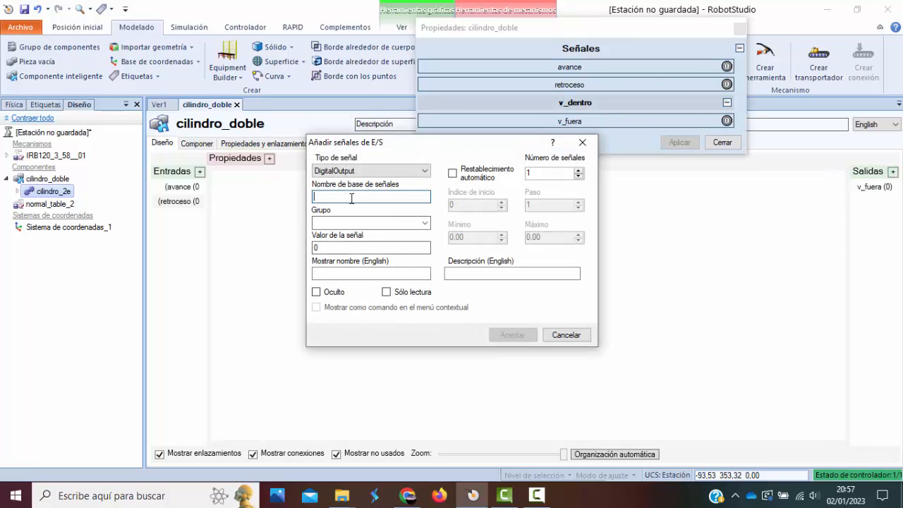
pyautogui.write('v_den')
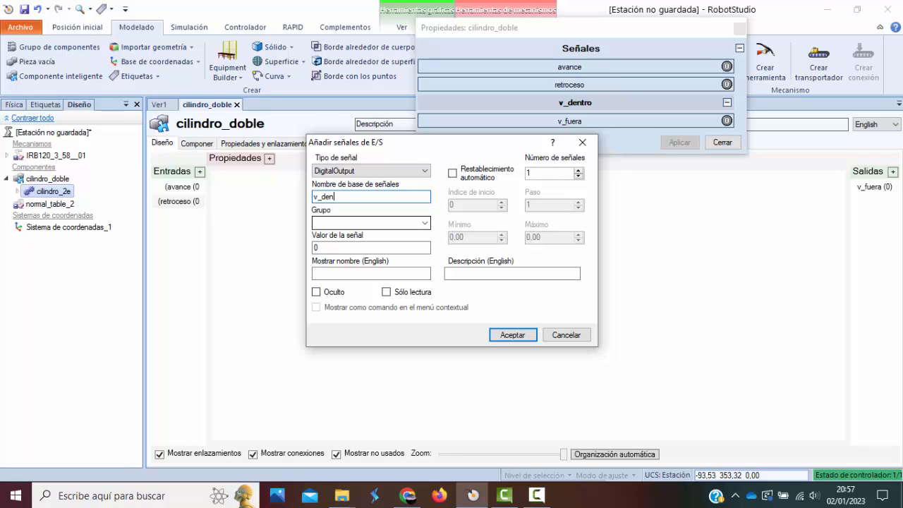
pyautogui.write('tro')
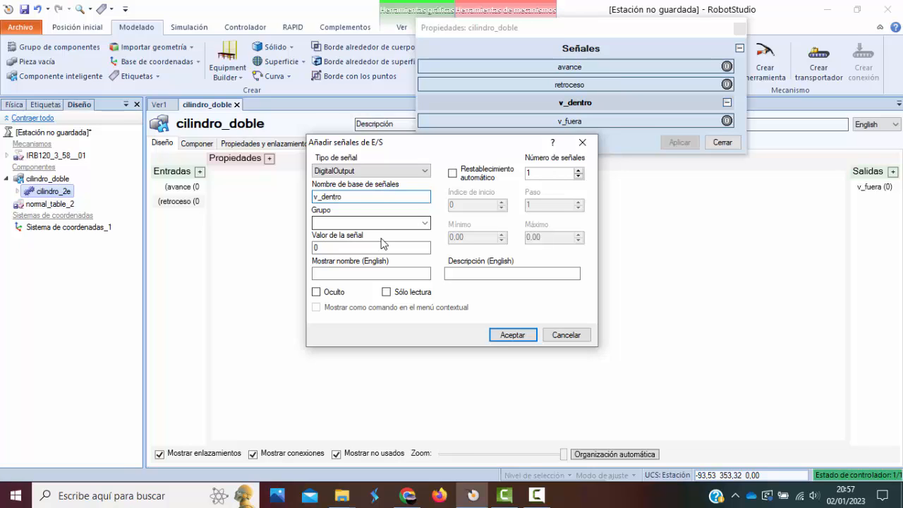
pyautogui.click(511, 336)
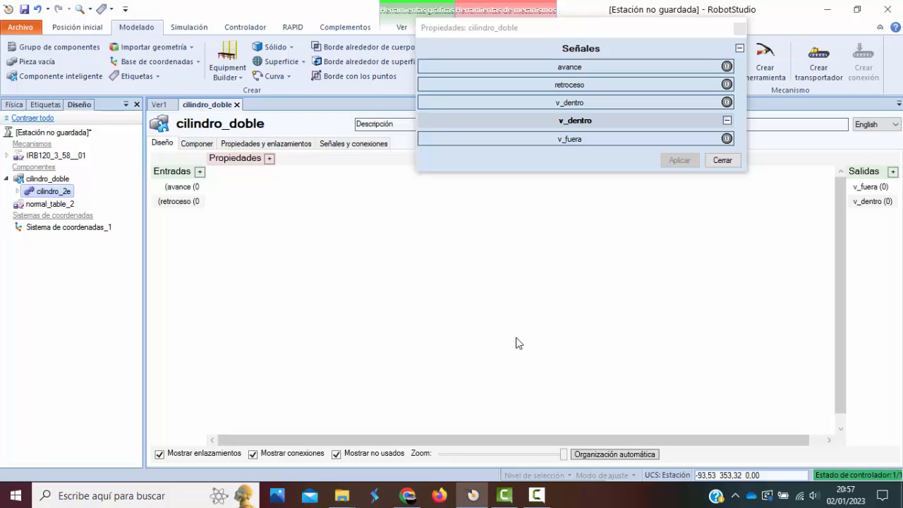
pyautogui.click(738, 29)
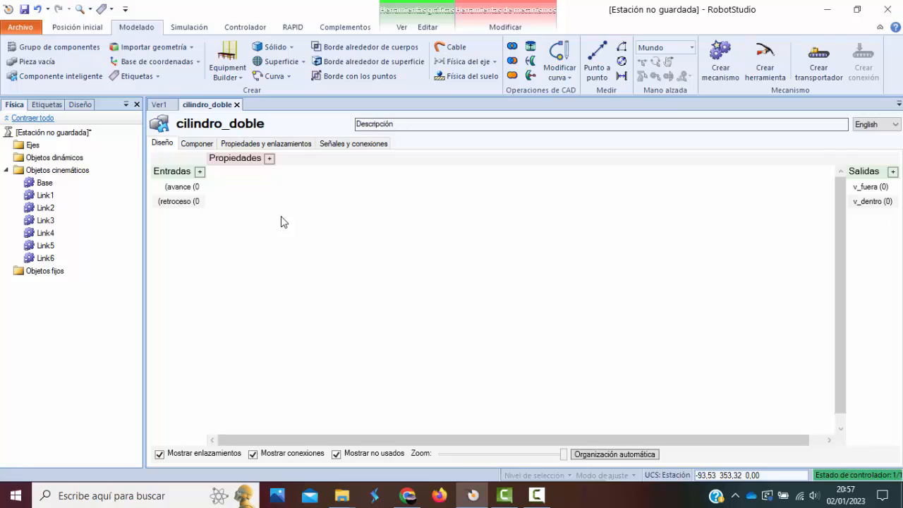
pyautogui.moveTo(536, 499)
pyautogui.click(160, 104)
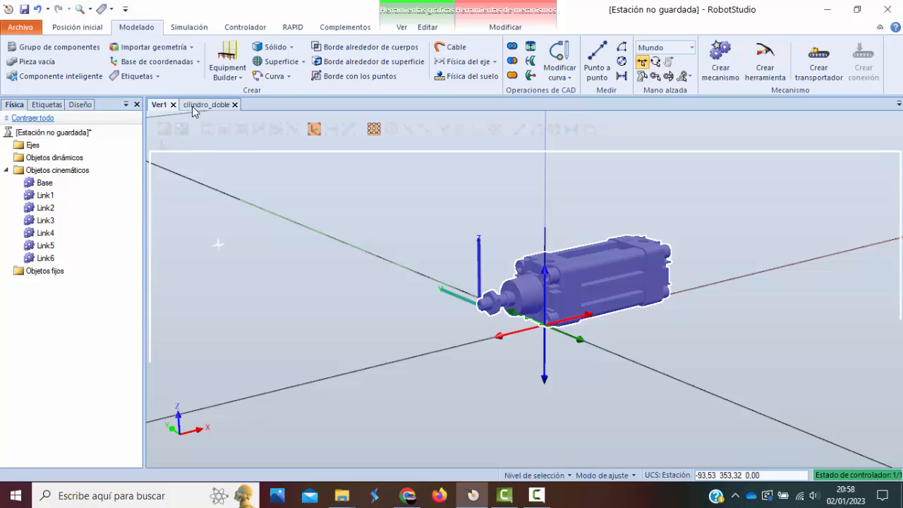
pyautogui.click(192, 104)
pyautogui.click(154, 105)
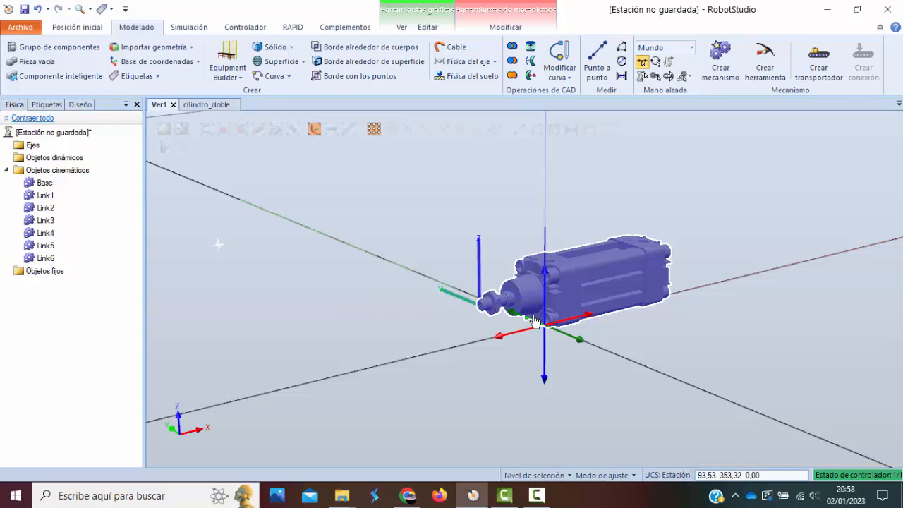
# Add a PoseMover manipulator to the cilindro_doble design and assign cilindro_2e as its mechanism
pyautogui.click(206, 104)
pyautogui.rightClick(383, 236)
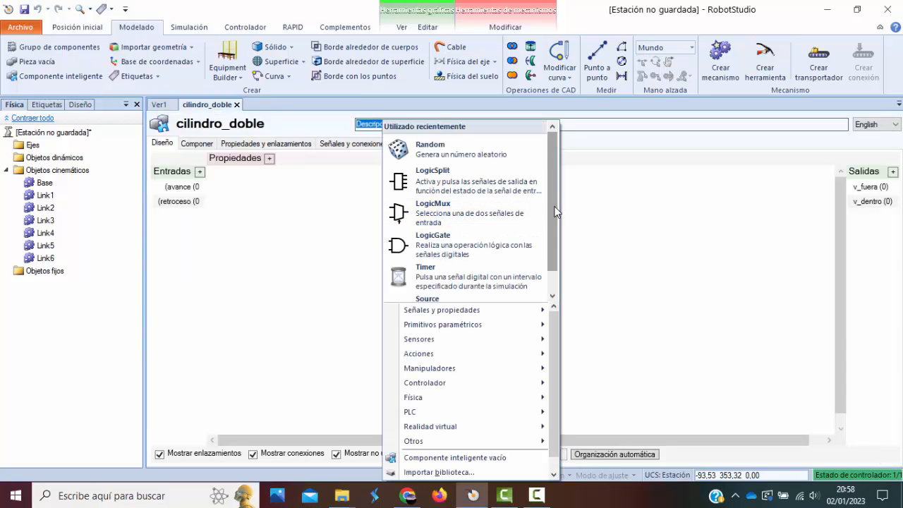
pyautogui.scroll(-1, 543, 226)
pyautogui.moveTo(471, 356)
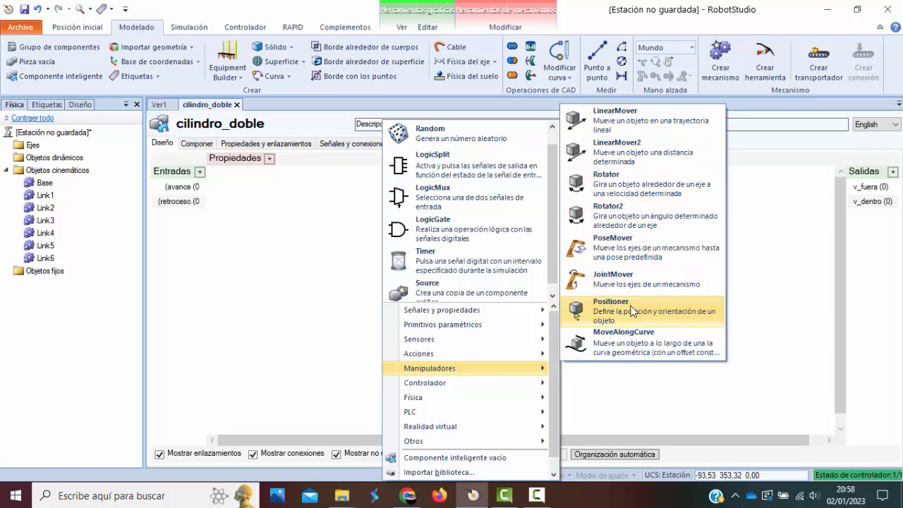
pyautogui.click(639, 252)
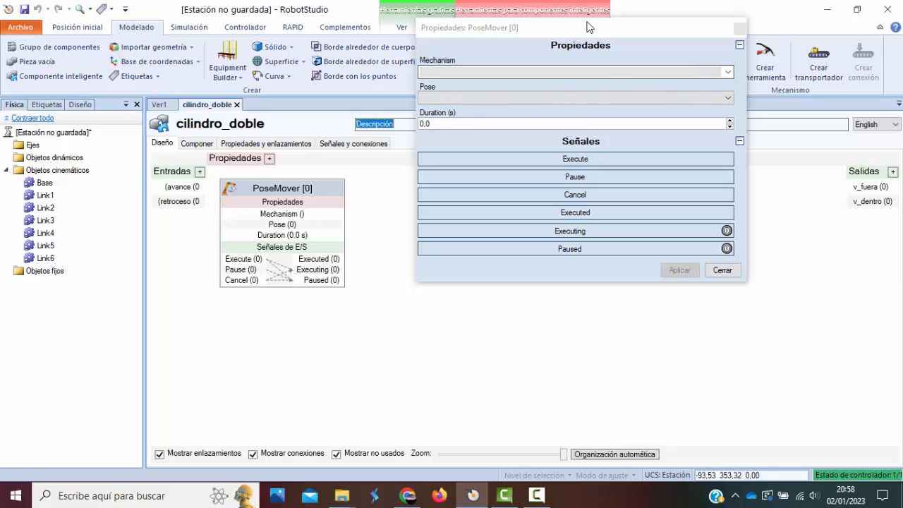
pyautogui.moveTo(587, 26); pyautogui.dragTo(575, 74)
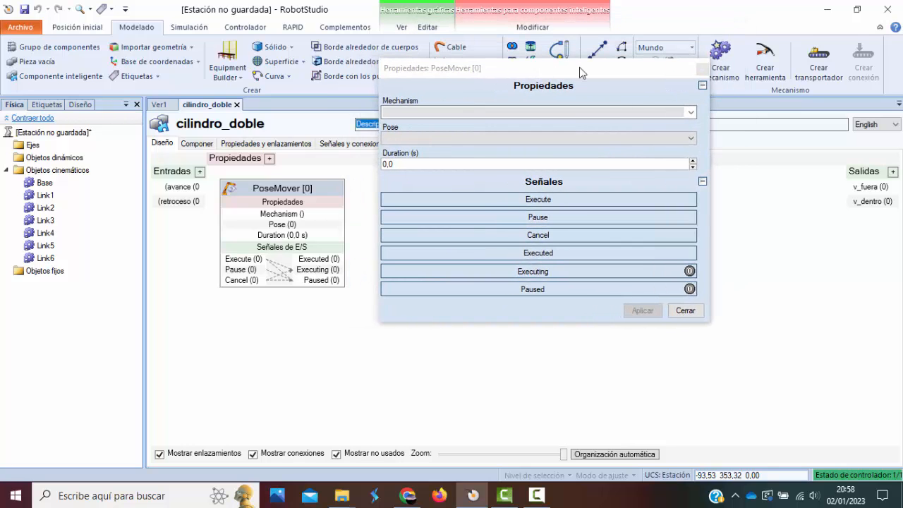
pyautogui.click(691, 113)
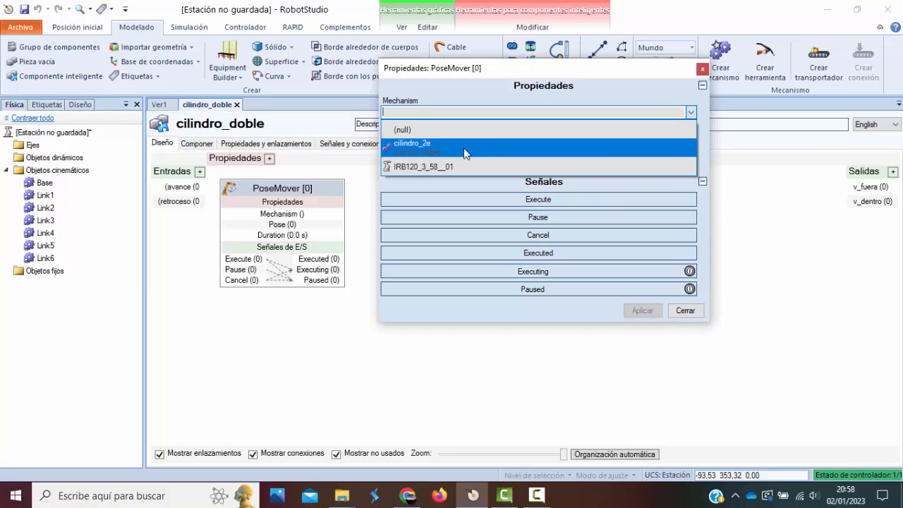
pyautogui.click(447, 147)
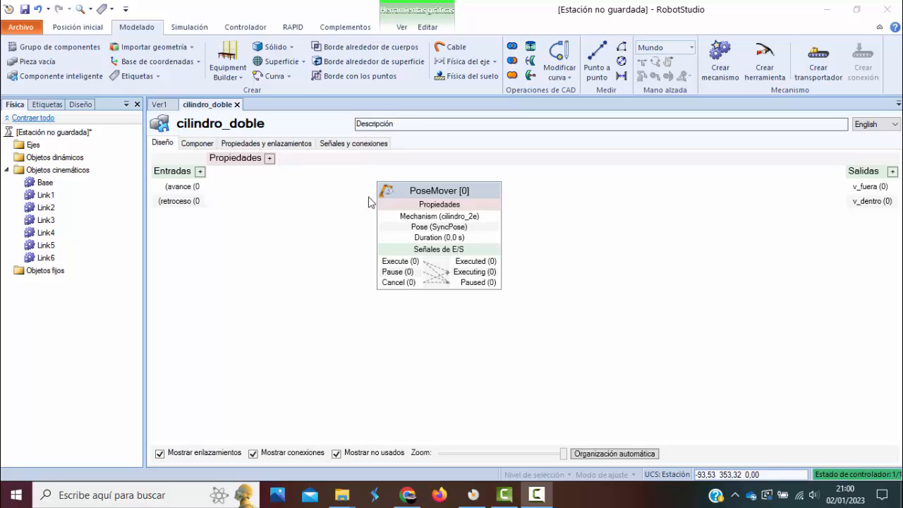
# Set the PoseMover's pose to fuera with a duration of 1.5 s and apply the changes
pyautogui.moveTo(435, 192); pyautogui.dragTo(400, 191)
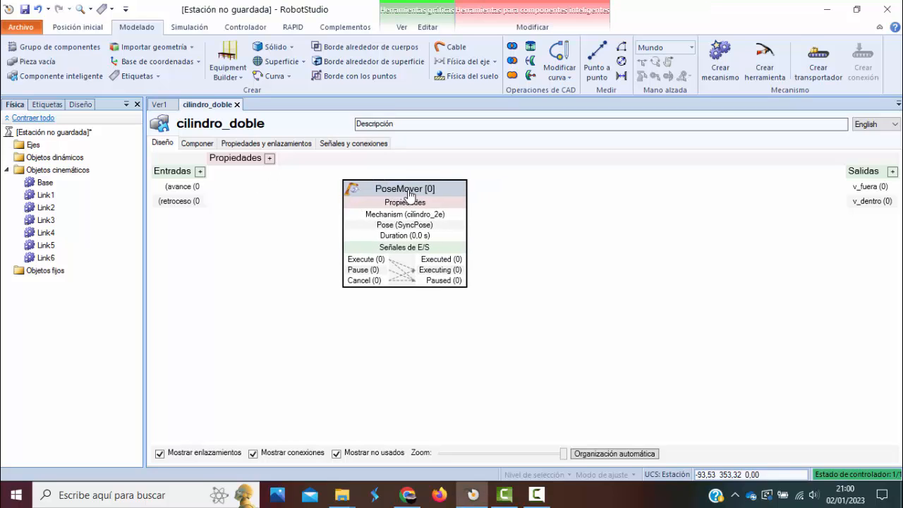
pyautogui.doubleClick(409, 190)
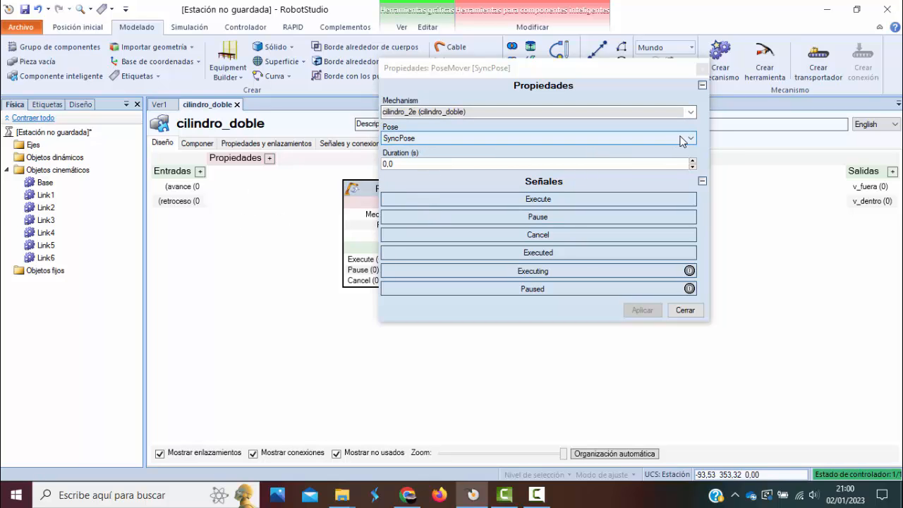
pyautogui.click(681, 139)
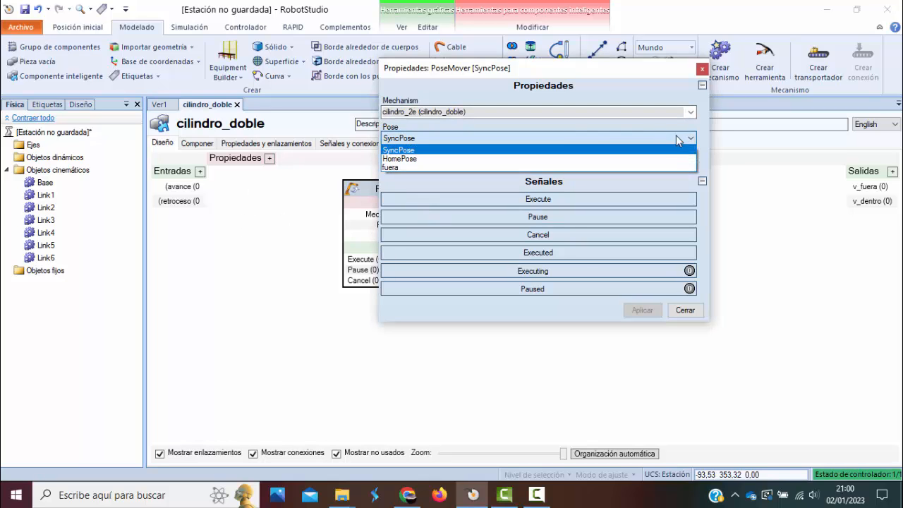
pyautogui.click(419, 166)
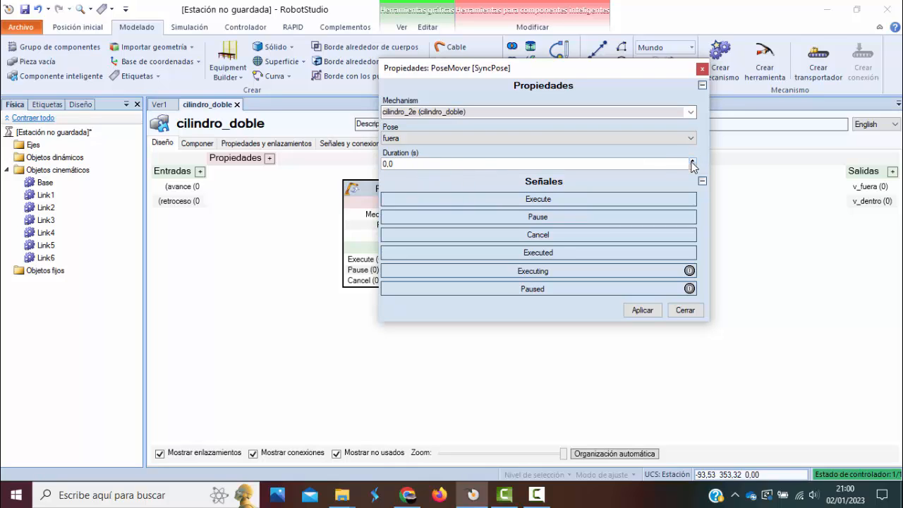
pyautogui.moveTo(497, 164); pyautogui.dragTo(325, 162)
pyautogui.click(641, 310)
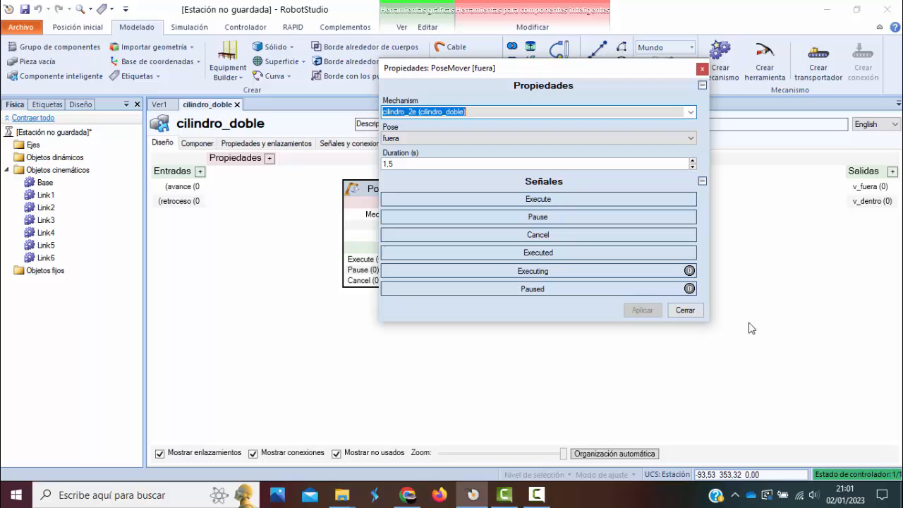
pyautogui.click(683, 309)
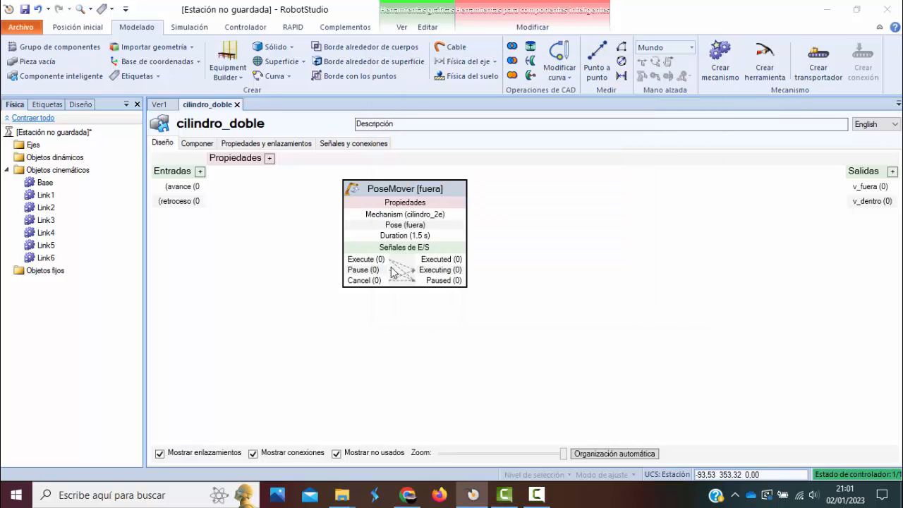
# Add a second PoseMover to the cilindro_doble design and place its block beside the first one
pyautogui.rightClick(527, 215)
pyautogui.click(579, 149)
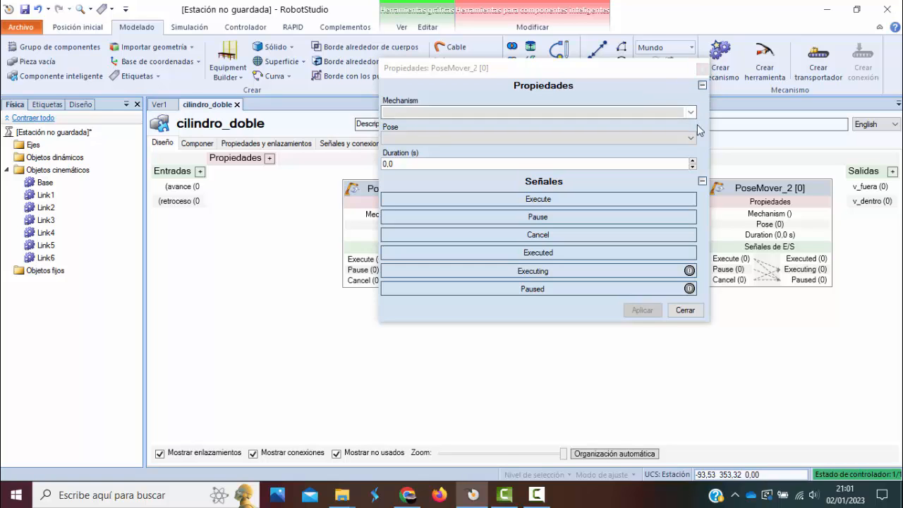
pyautogui.click(702, 68)
pyautogui.moveTo(750, 186); pyautogui.dragTo(575, 183)
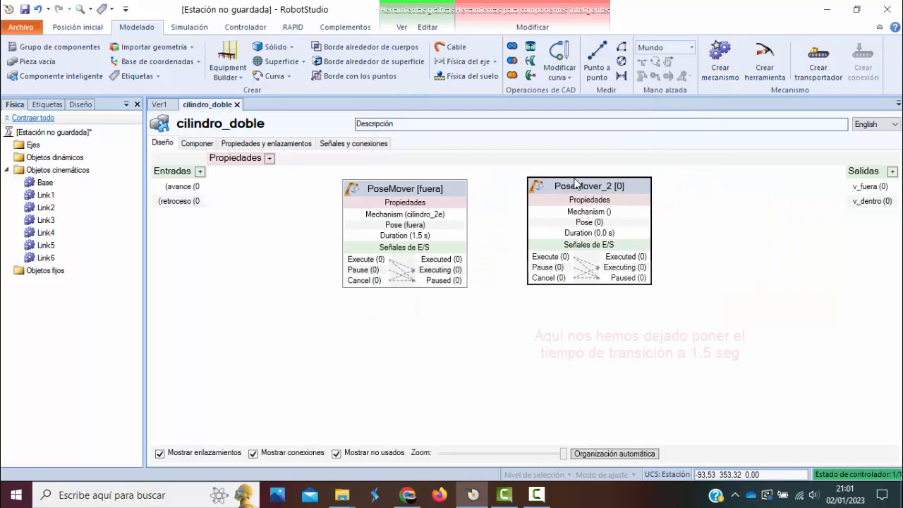
# Assign cilindro_2e as PoseMover_2's mechanism with pose SyncPose, and place its block below the first PoseMover
pyautogui.doubleClick(608, 188)
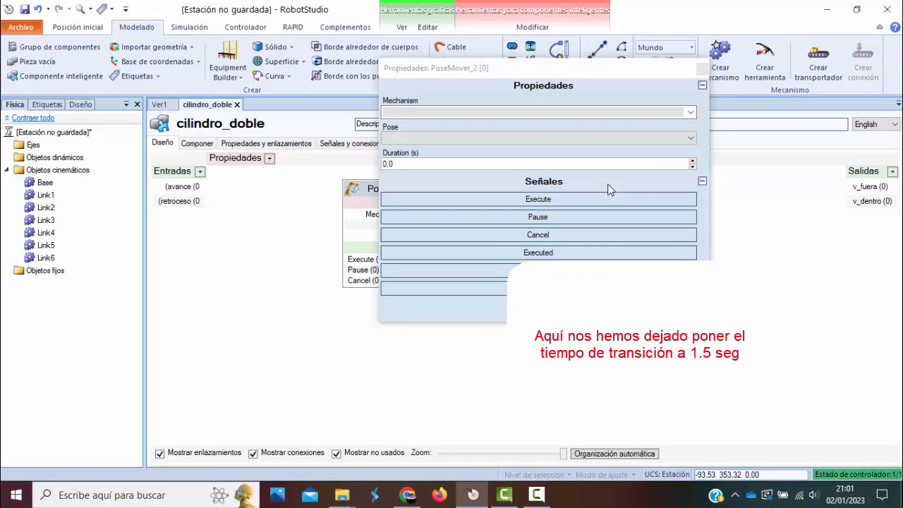
pyautogui.click(690, 112)
pyautogui.click(490, 148)
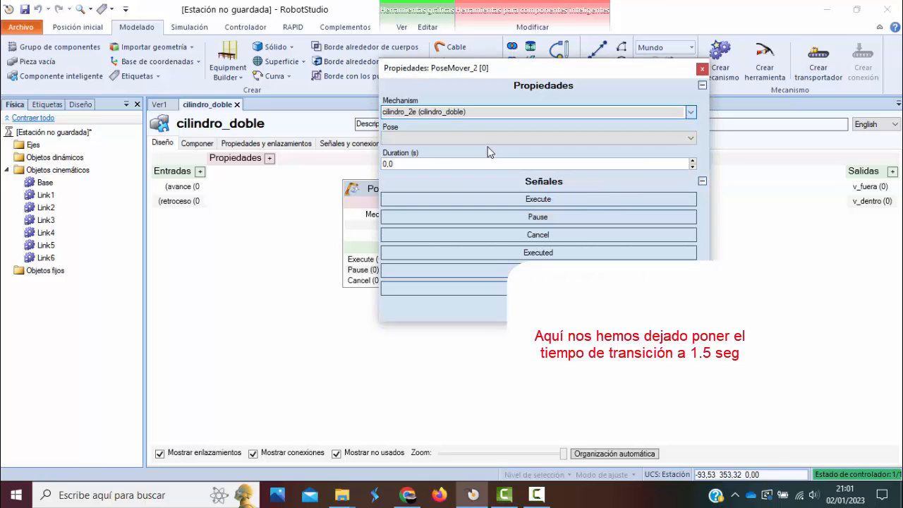
pyautogui.click(691, 139)
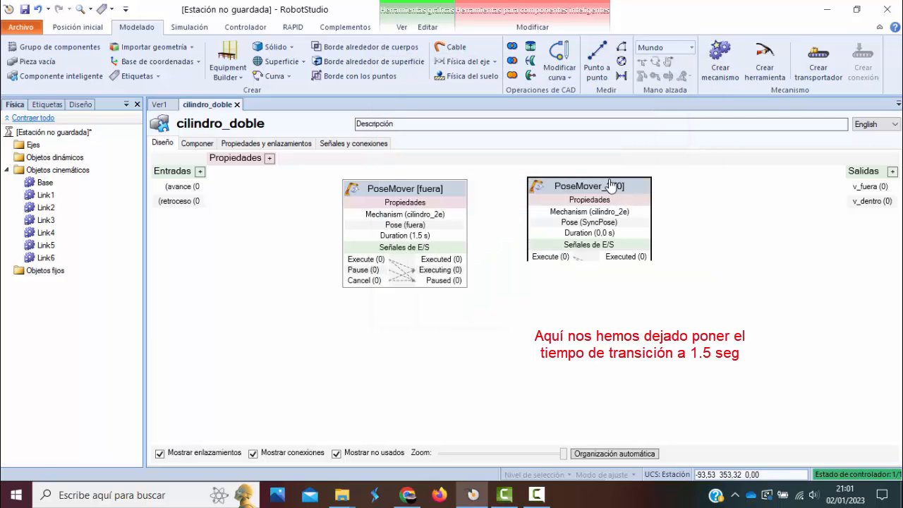
pyautogui.click(611, 196)
pyautogui.click(691, 141)
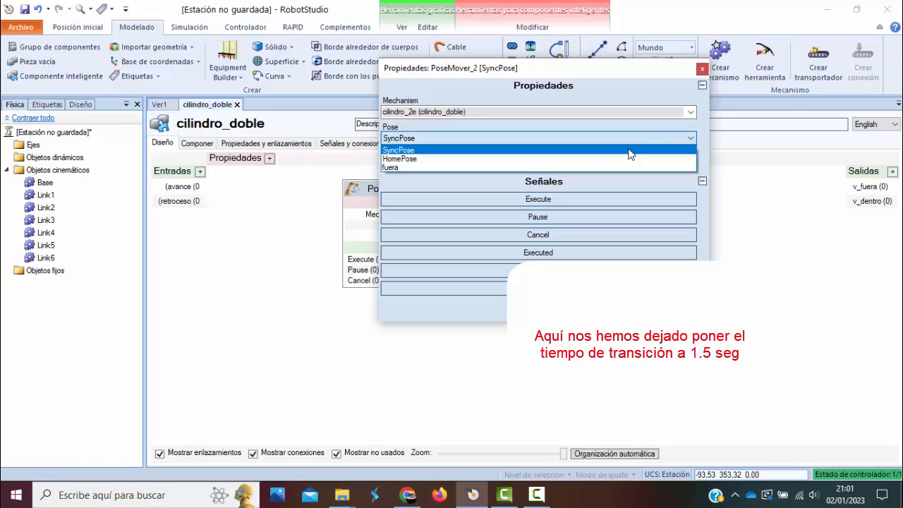
pyautogui.click(444, 159)
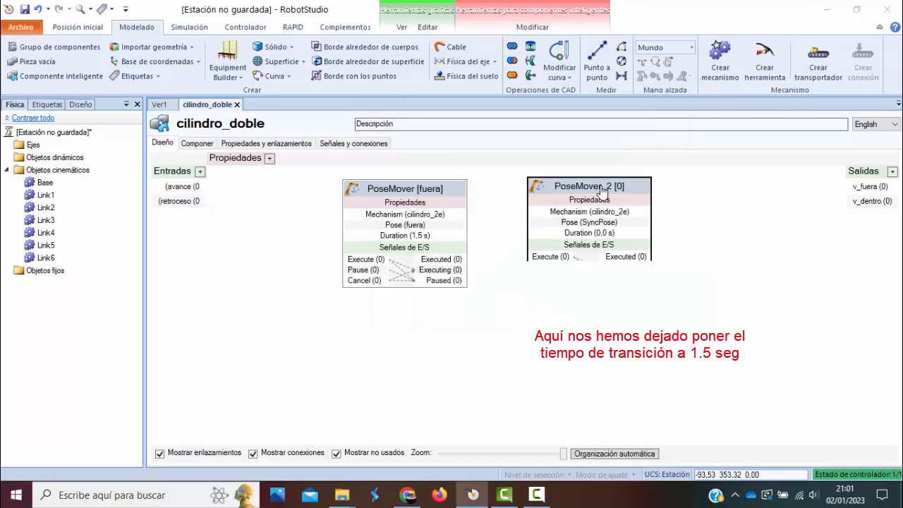
pyautogui.moveTo(598, 187); pyautogui.dragTo(419, 321)
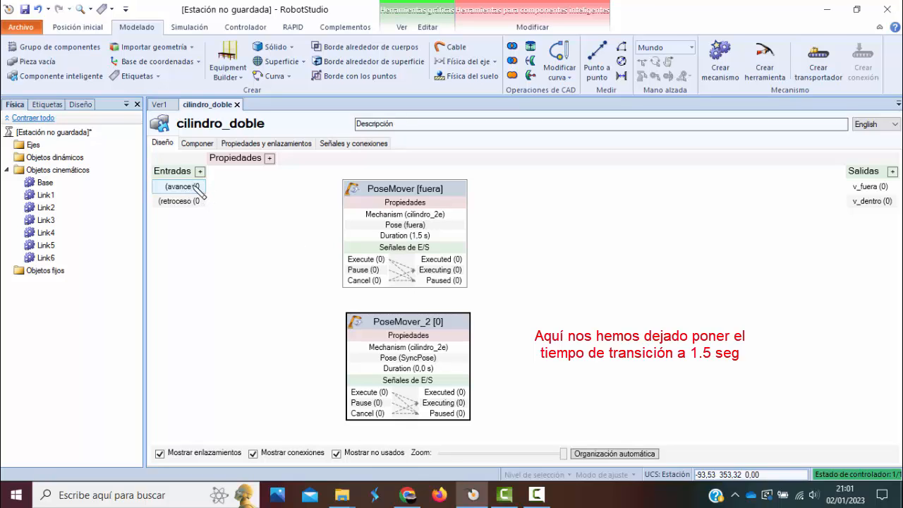
# Wire avance and retroceso to the Execute inputs of PoseMover and PoseMover_2 respectively, and their Executed outputs to v_fuera and v_dentro
pyautogui.moveTo(198, 188); pyautogui.dragTo(353, 260)
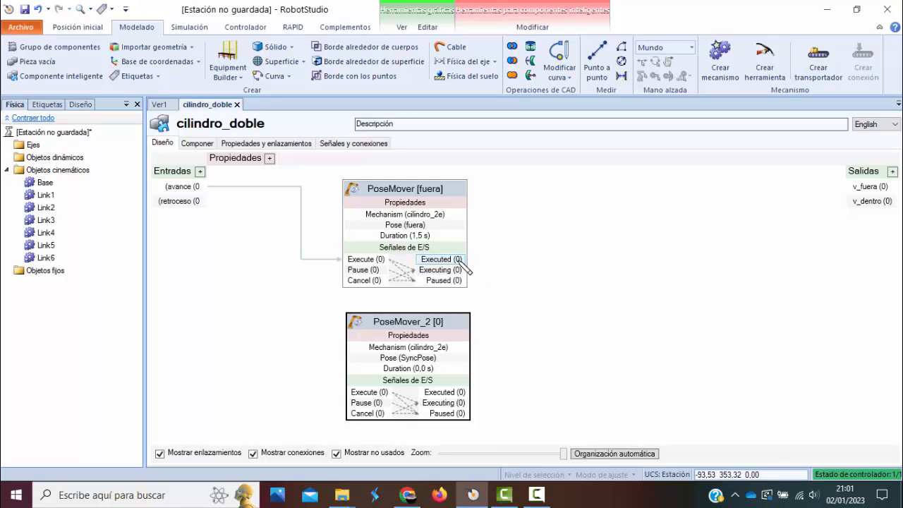
pyautogui.moveTo(459, 260); pyautogui.dragTo(855, 188)
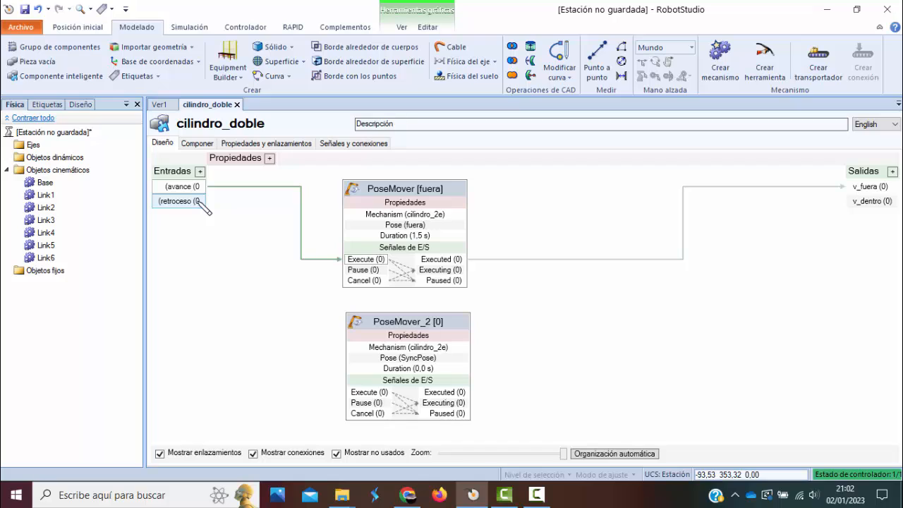
pyautogui.moveTo(199, 200); pyautogui.dragTo(351, 393)
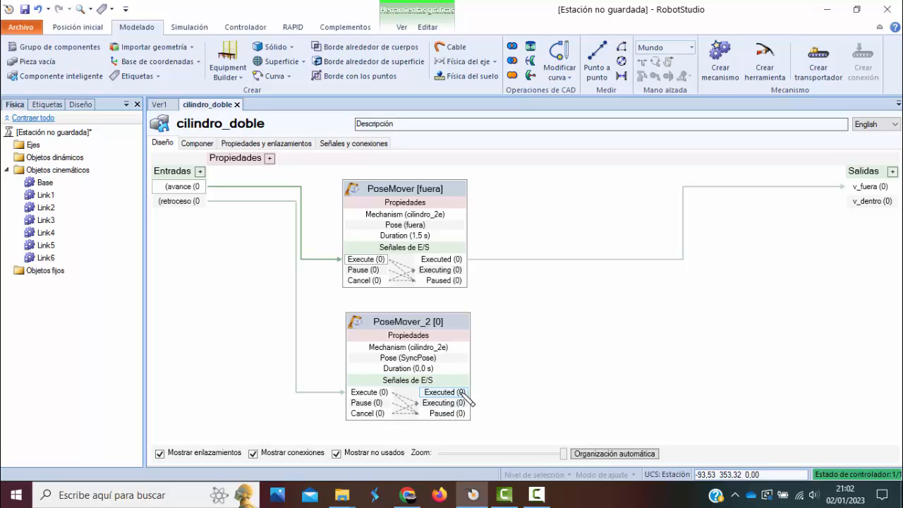
pyautogui.moveTo(466, 397); pyautogui.dragTo(858, 201)
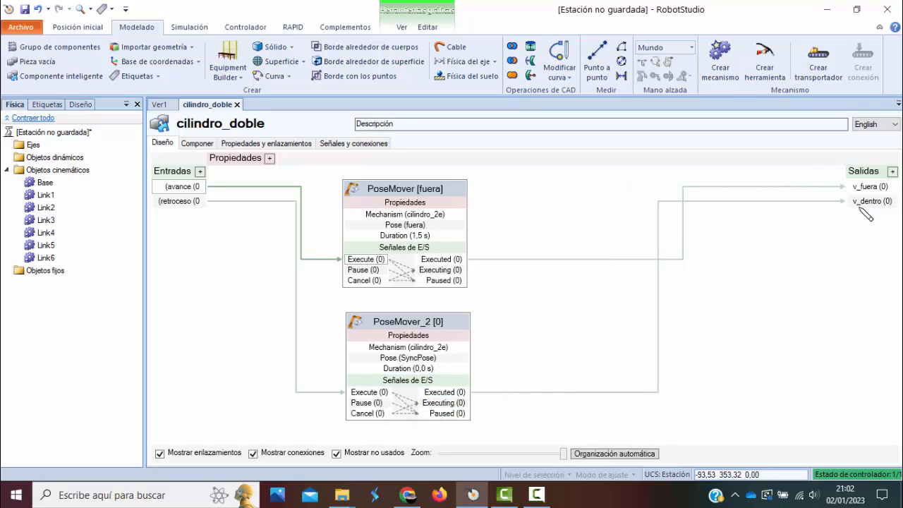
pyautogui.click(664, 221)
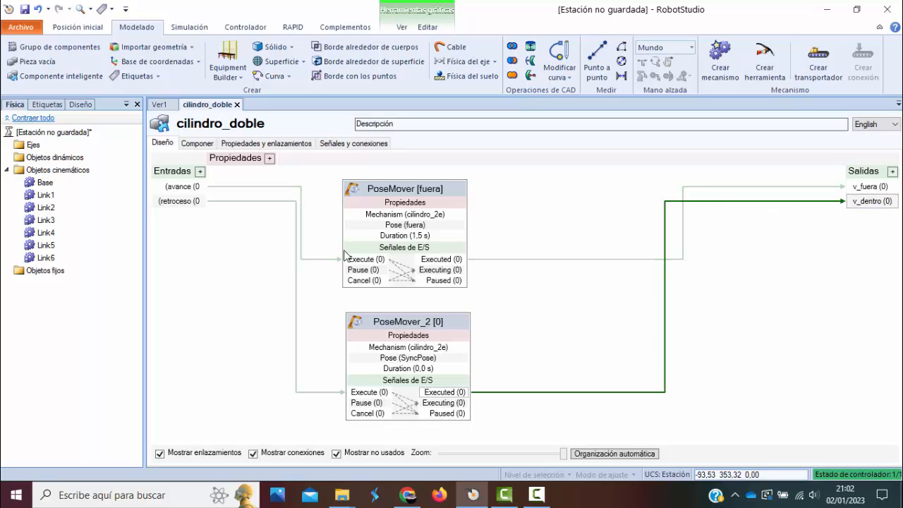
# Cross-connect avance to PoseMover_2's Cancel input and retroceso to the first PoseMover's Cancel input
pyautogui.click(215, 187)
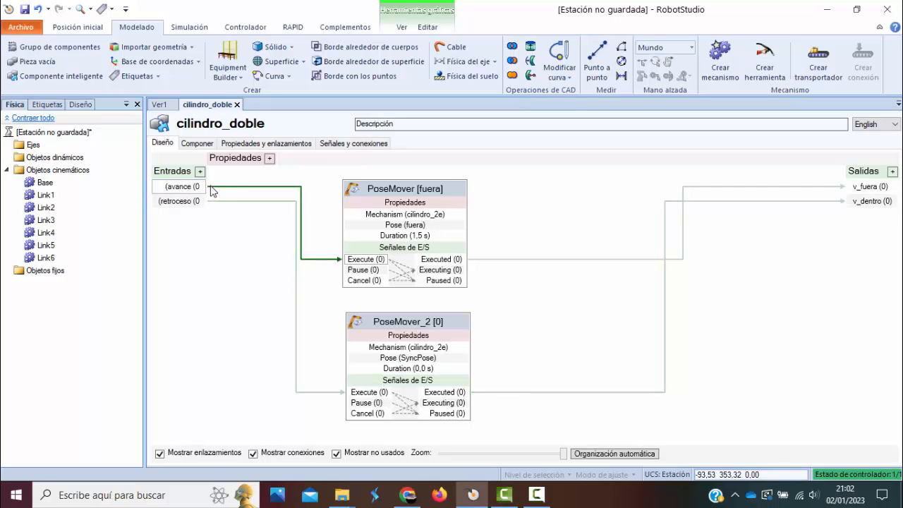
pyautogui.moveTo(210, 187); pyautogui.dragTo(354, 421)
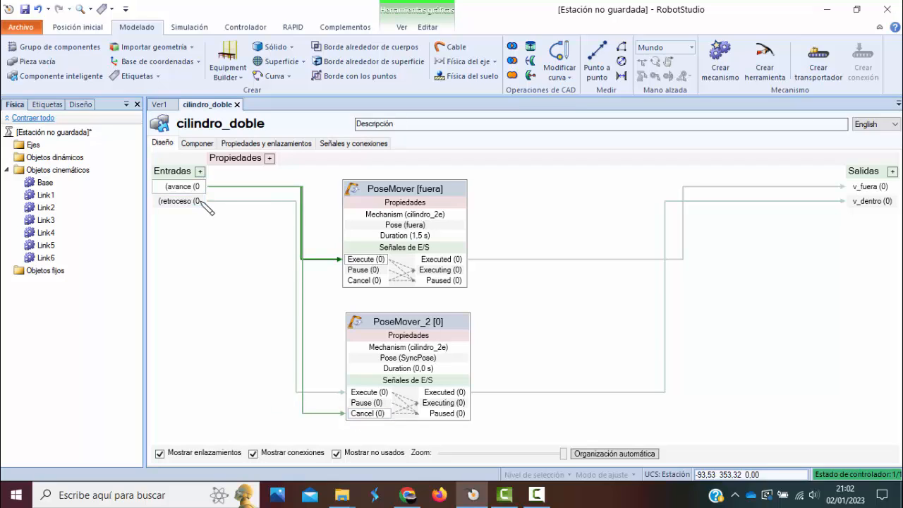
pyautogui.moveTo(203, 203); pyautogui.dragTo(357, 287)
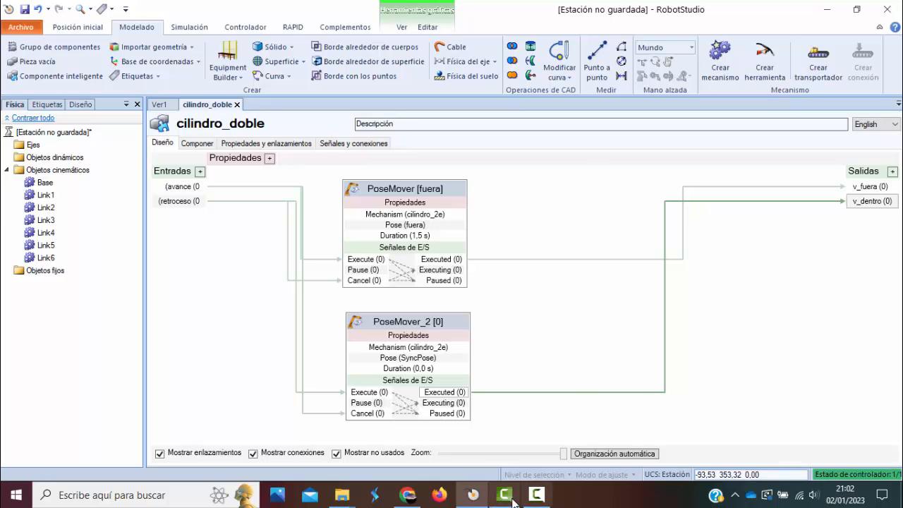
# Start the simulation from the Ver1 view and open the cilindro_doble properties clear of the cylinder
pyautogui.click(158, 105)
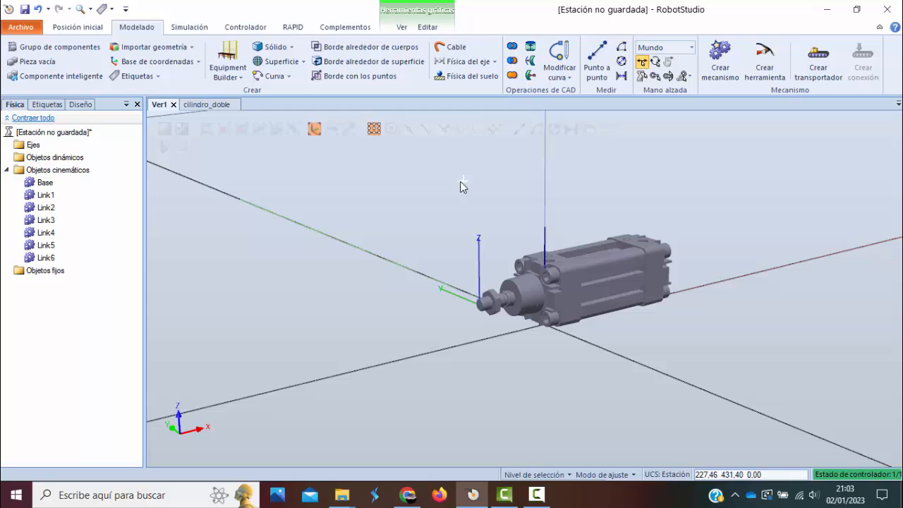
pyautogui.click(165, 148)
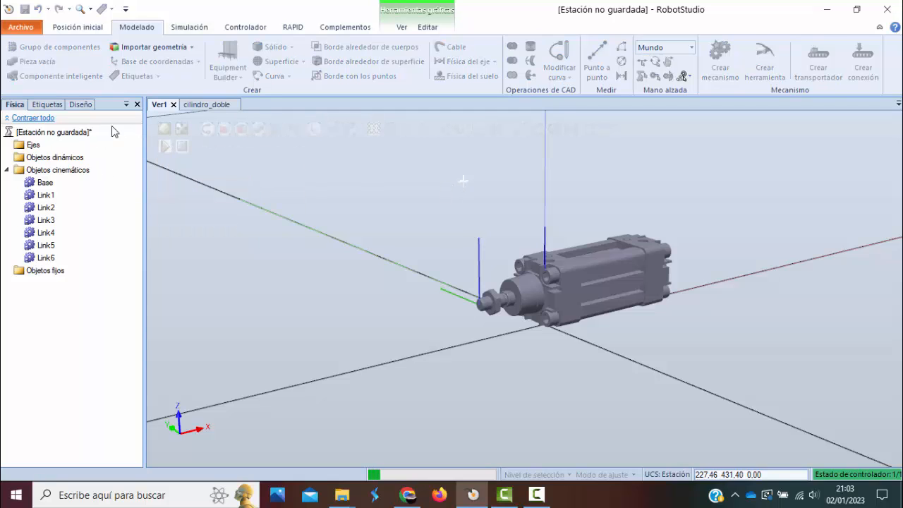
pyautogui.click(81, 105)
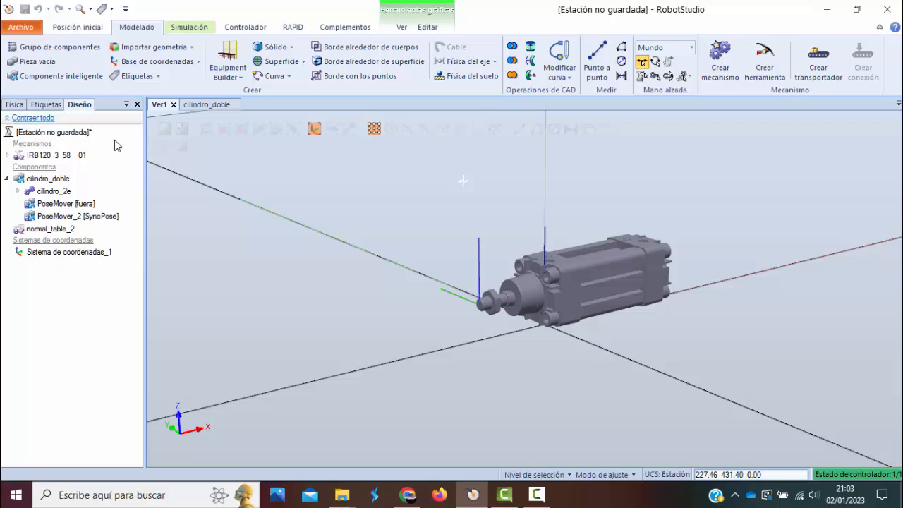
pyautogui.doubleClick(55, 180)
pyautogui.moveTo(570, 73); pyautogui.dragTo(207, 91)
# Test the cylinder's extension and retraction by toggling the avance and retroceso signals on and off
pyautogui.click(215, 127)
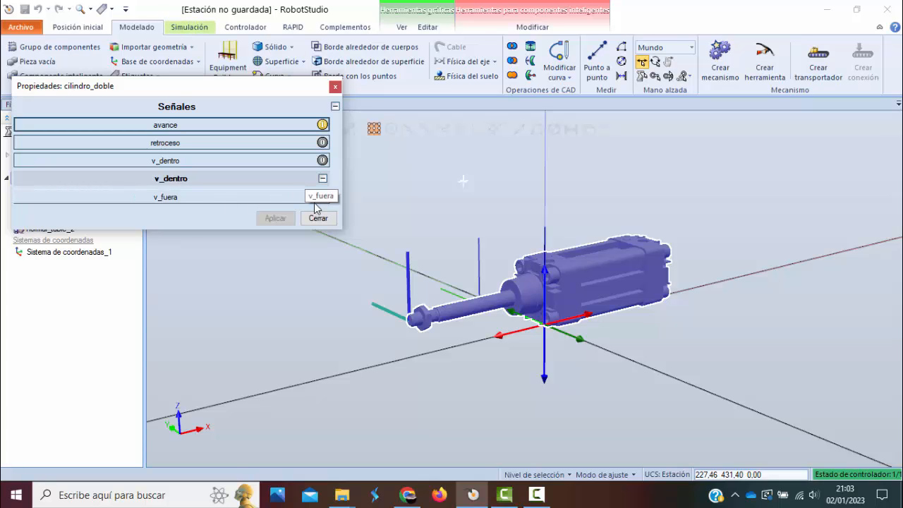
pyautogui.click(273, 142)
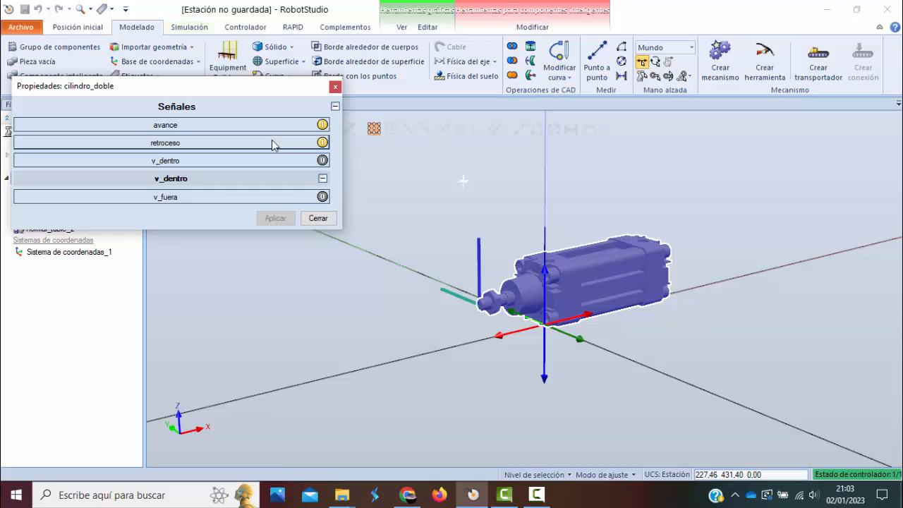
pyautogui.click(271, 128)
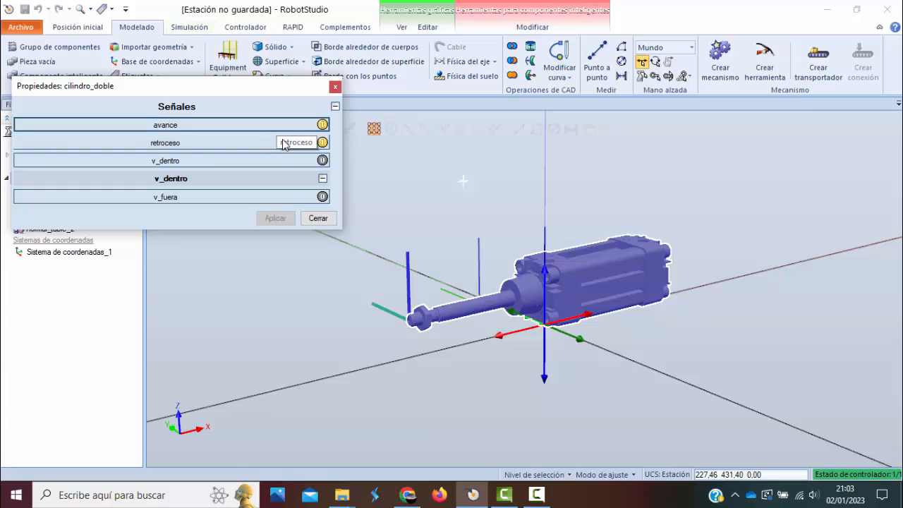
pyautogui.click(282, 140)
pyautogui.click(282, 126)
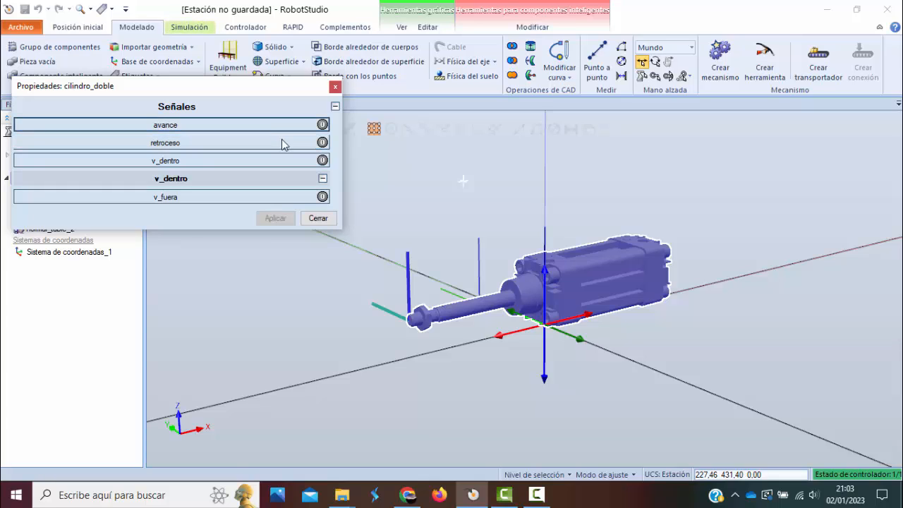
pyautogui.click(282, 143)
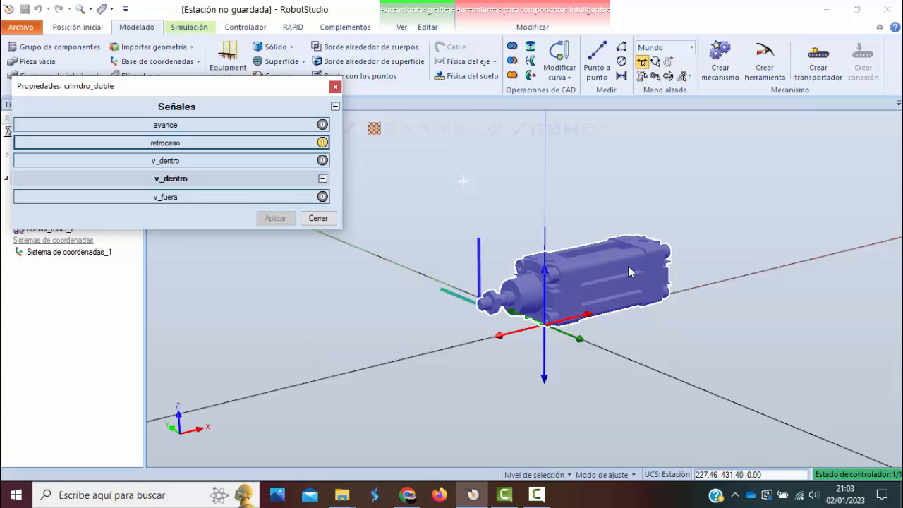
pyautogui.click(279, 144)
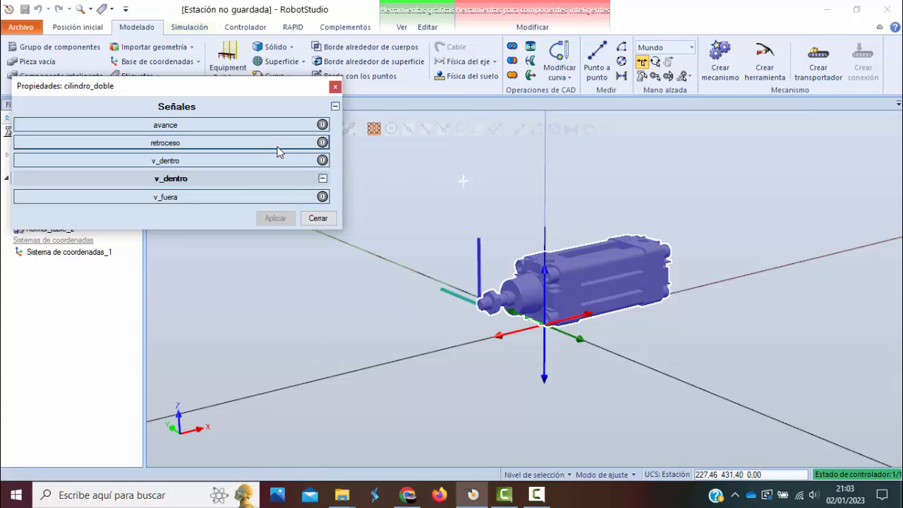
# Check the v_dentro output signal and the v_dentro group that contains v_fuera
pyautogui.click(294, 163)
pyautogui.click(294, 163)
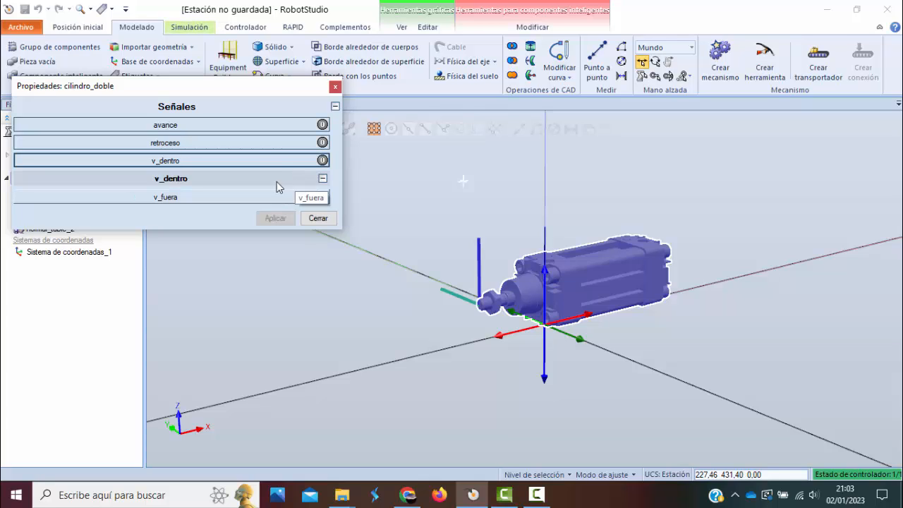
pyautogui.click(322, 178)
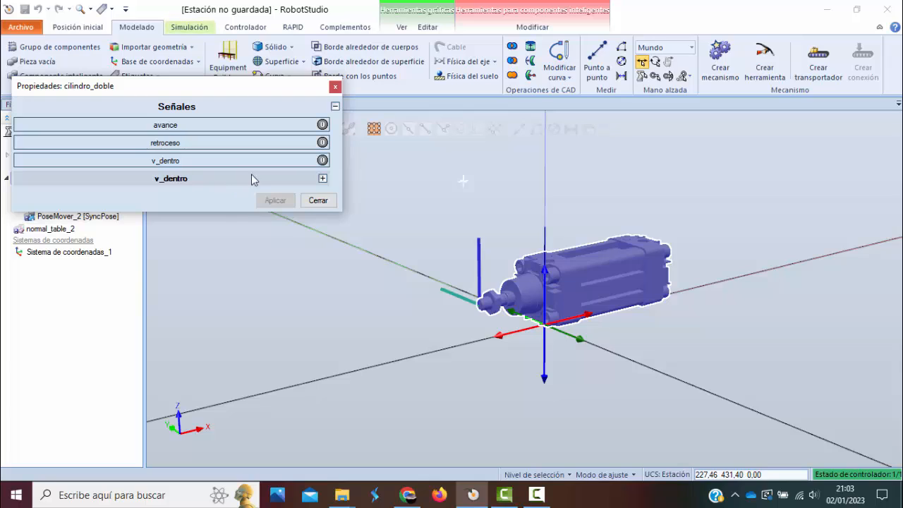
pyautogui.click(322, 178)
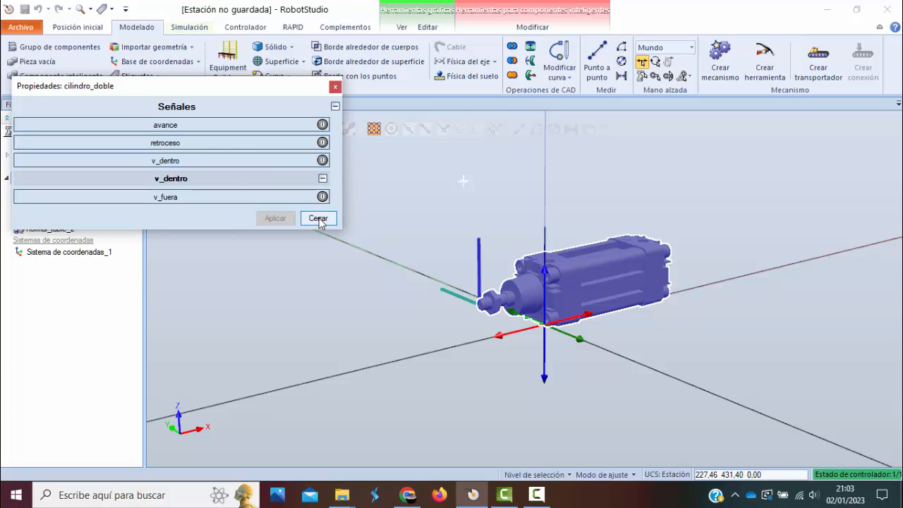
# Close the cilindro_doble properties and stop the simulation from the Ver1 view
pyautogui.click(318, 218)
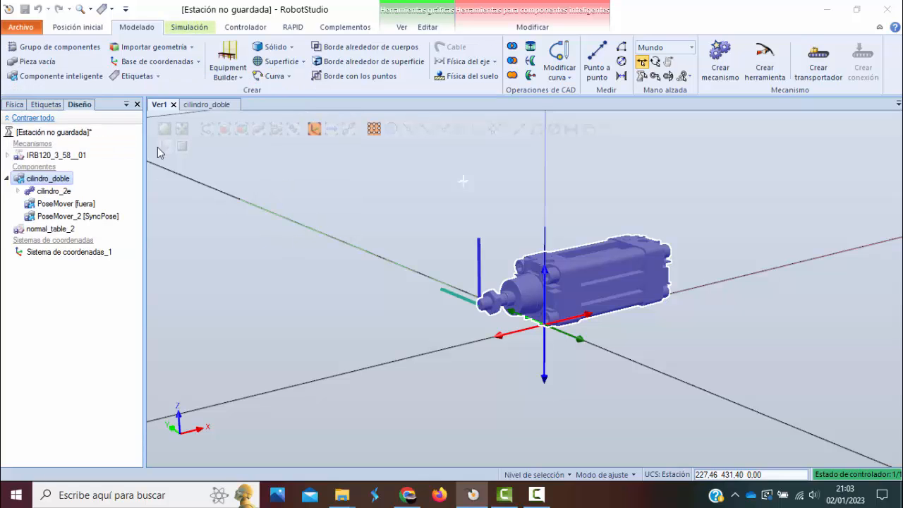
pyautogui.click(206, 104)
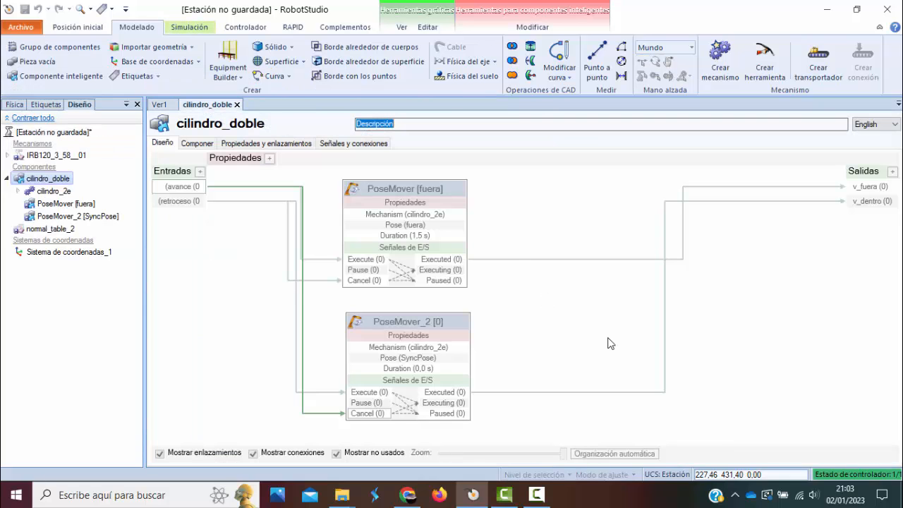
pyautogui.click(164, 105)
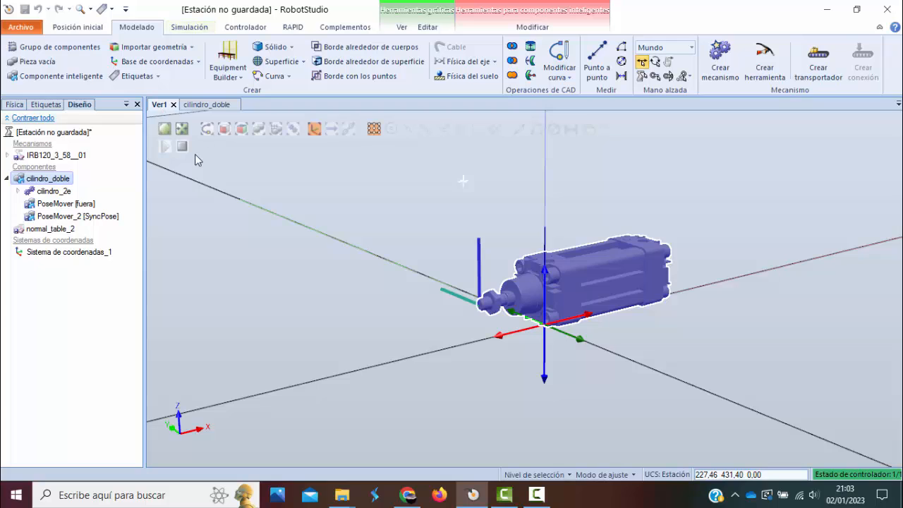
# In the cilindro_doble design, set the duration of PoseMover_2 [SyncPose] to 1.5 s and apply it
pyautogui.click(204, 106)
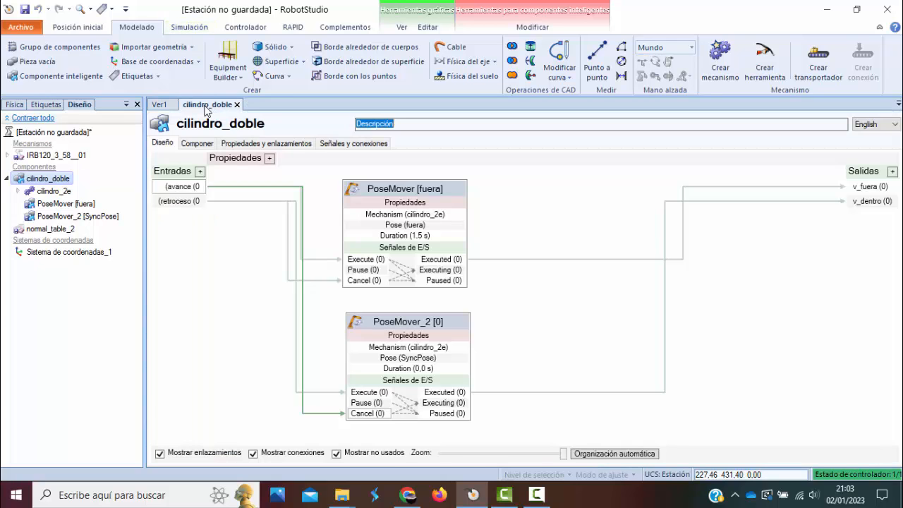
pyautogui.click(597, 309)
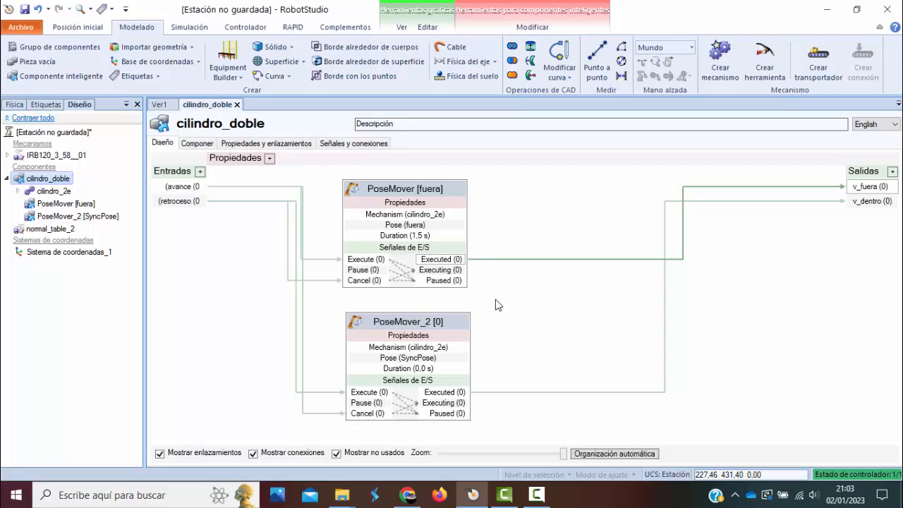
pyautogui.click(407, 326)
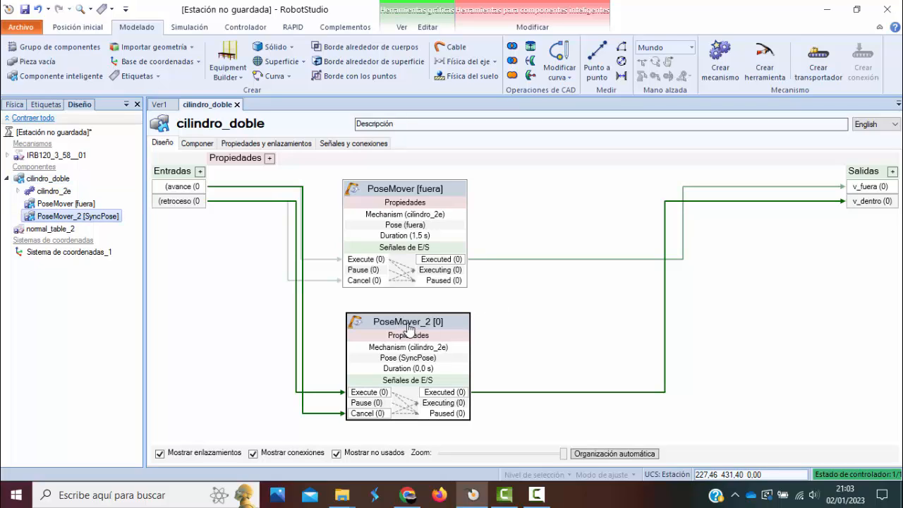
pyautogui.doubleClick(410, 325)
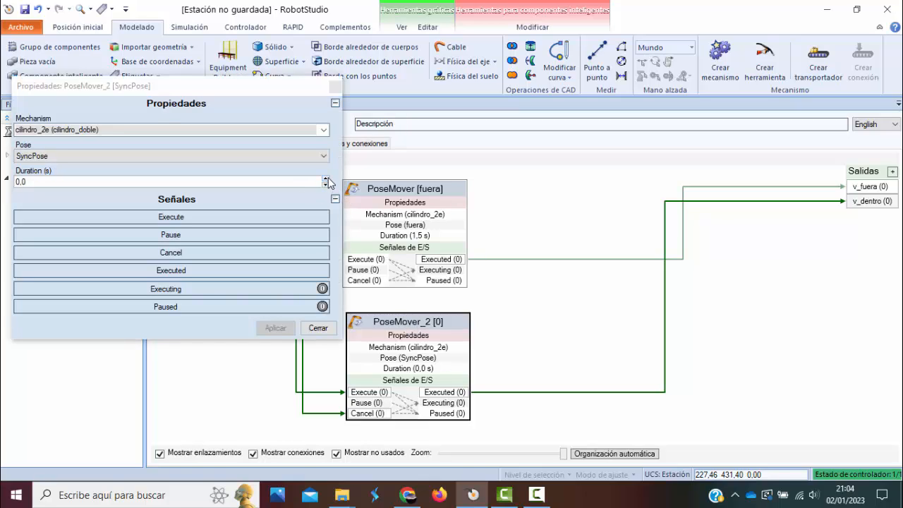
pyautogui.click(77, 183)
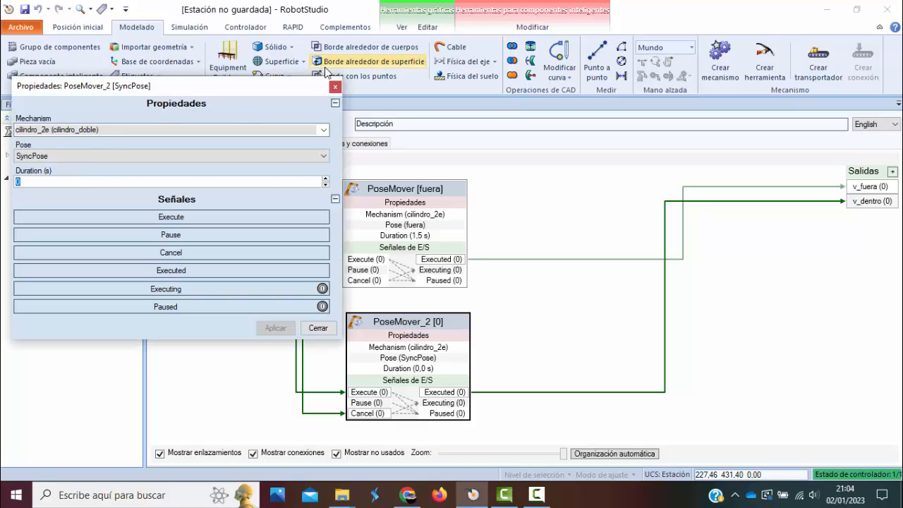
pyautogui.write('1.5')
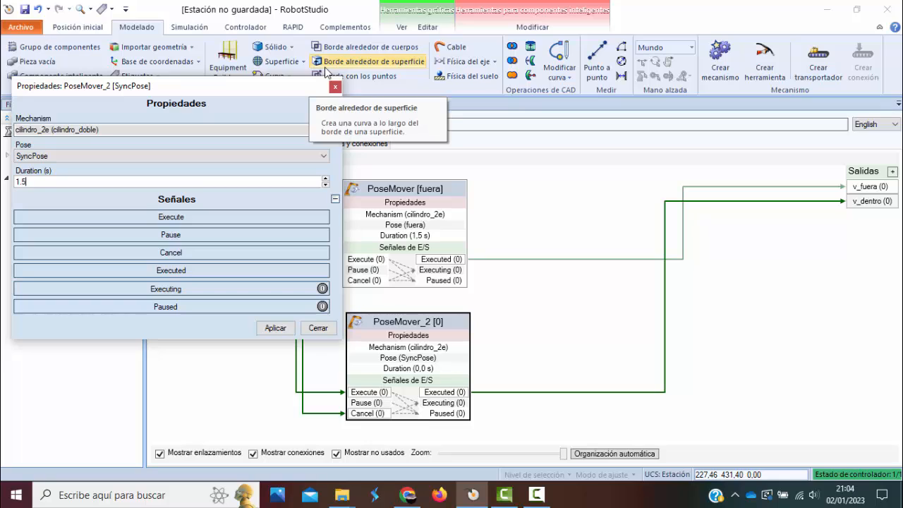
pyautogui.click(275, 328)
pyautogui.click(318, 328)
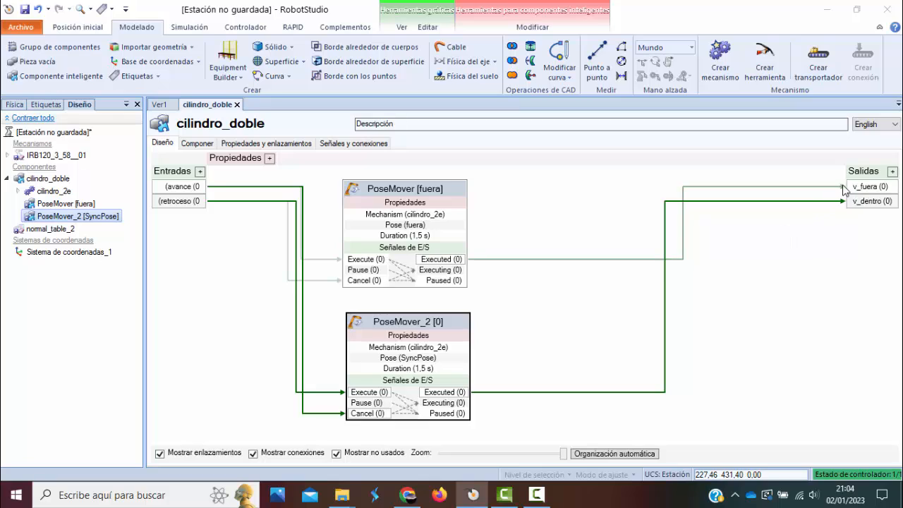
# Delete the connections from the two PoseMovers' Executed signals to the v_fuera and v_dentro outputs
pyautogui.click(655, 401)
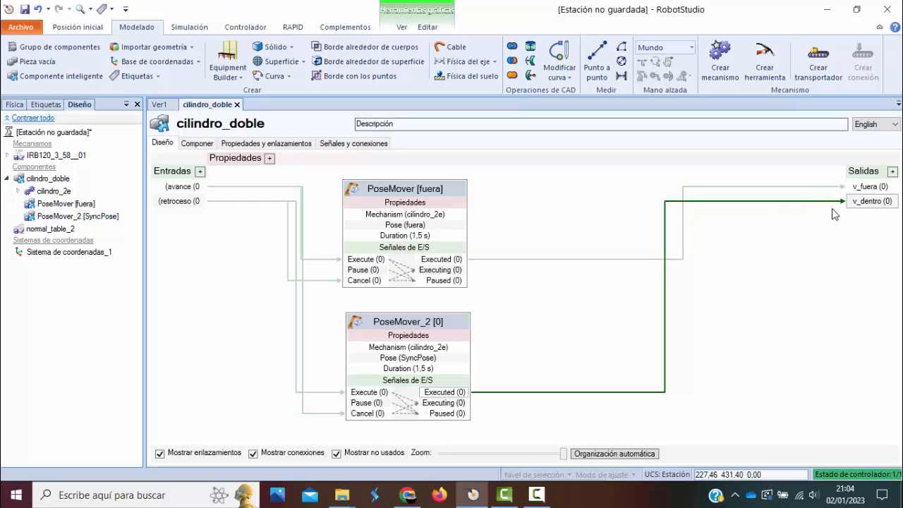
pyautogui.click(670, 259)
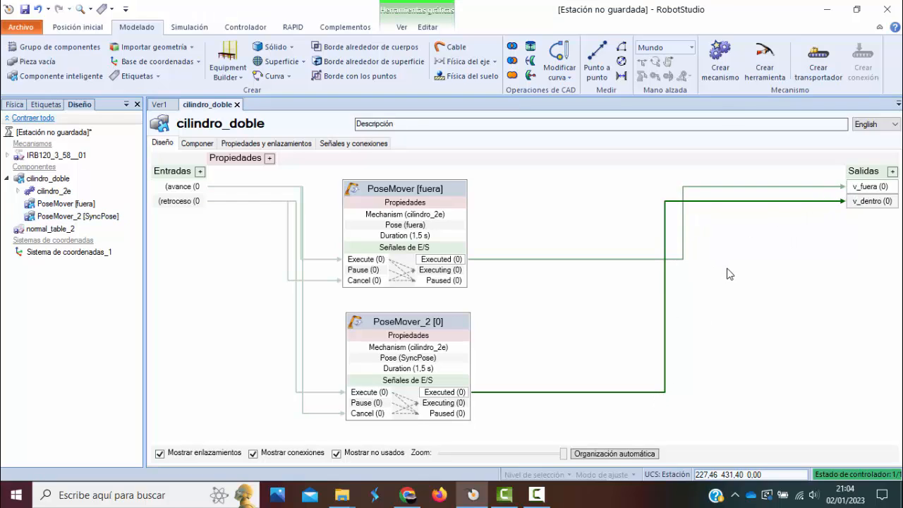
pyautogui.click(751, 206)
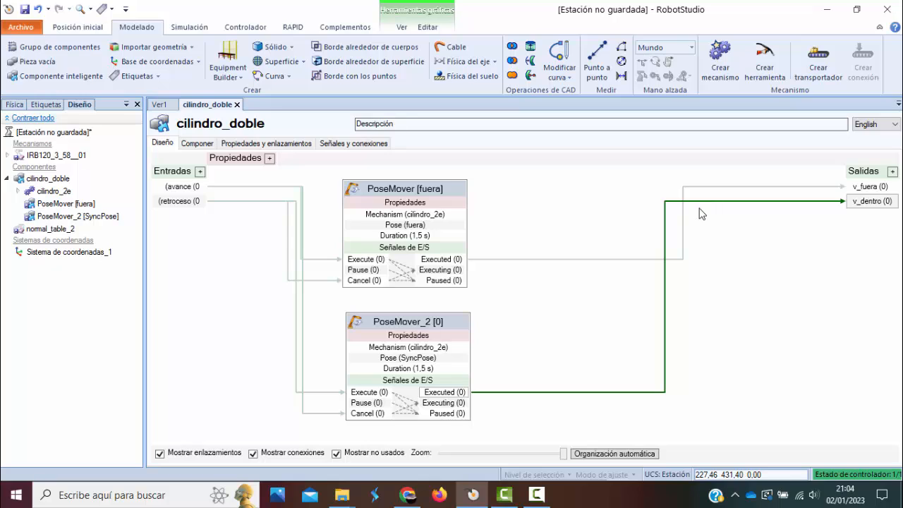
pyautogui.press('Delete')
pyautogui.click(687, 190)
pyautogui.press('Delete')
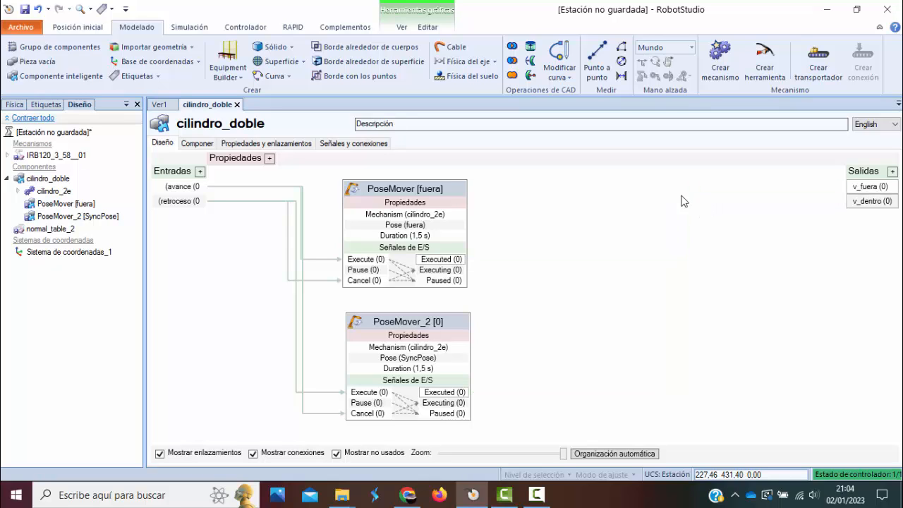
# Add a LogicSRLatch component to the design and place it between PoseMover [fuera] and the outputs
pyautogui.rightClick(597, 208)
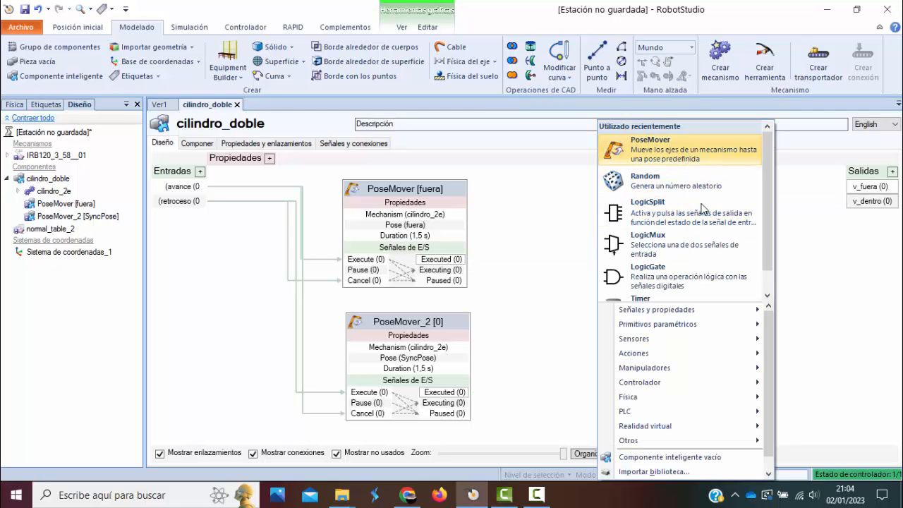
pyautogui.scroll(-1, 769, 219)
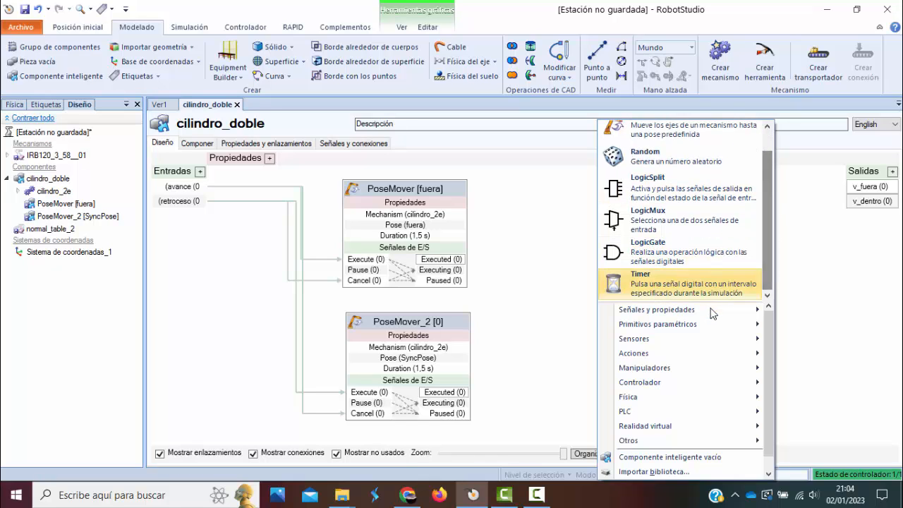
pyautogui.moveTo(710, 311)
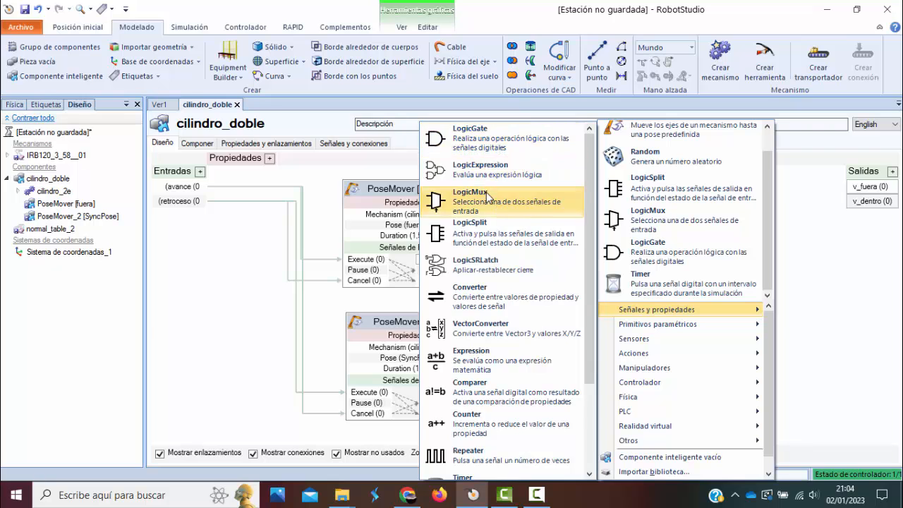
pyautogui.scroll(-2, 494, 198)
pyautogui.click(492, 200)
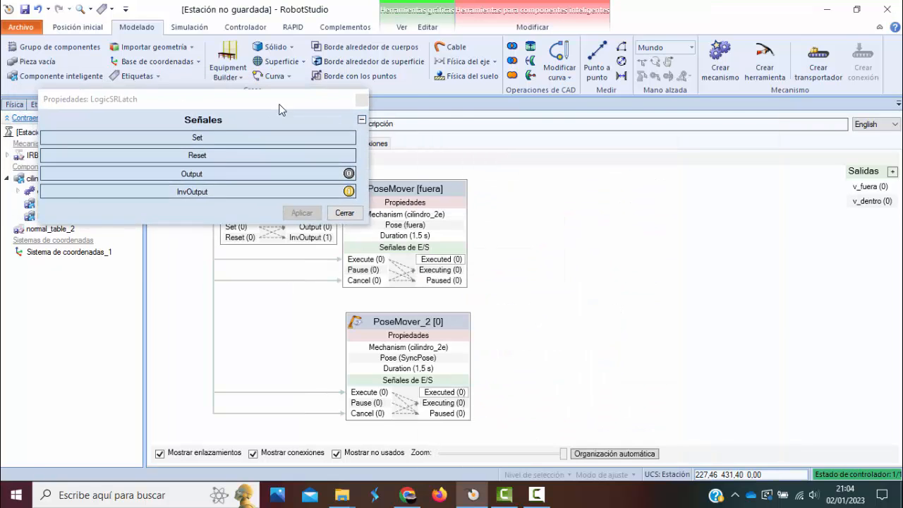
pyautogui.moveTo(231, 88); pyautogui.dragTo(706, 161)
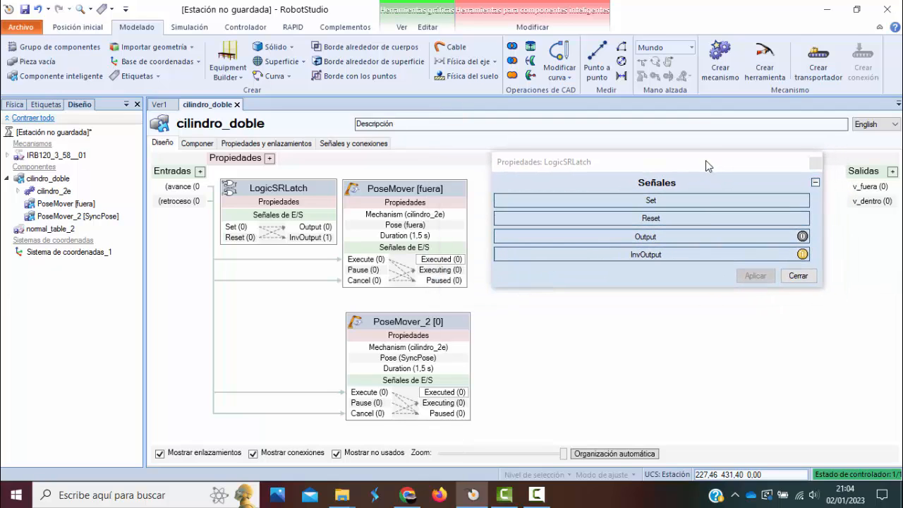
pyautogui.click(814, 162)
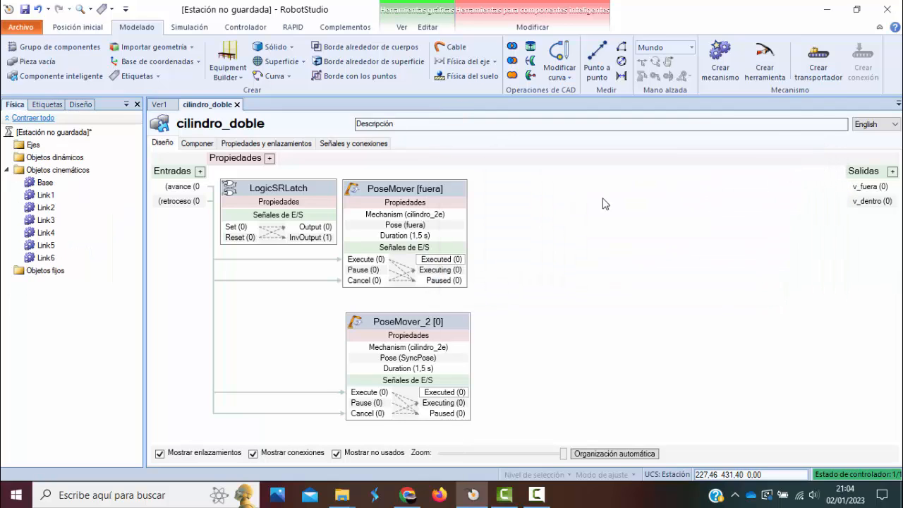
pyautogui.moveTo(288, 188); pyautogui.dragTo(637, 181)
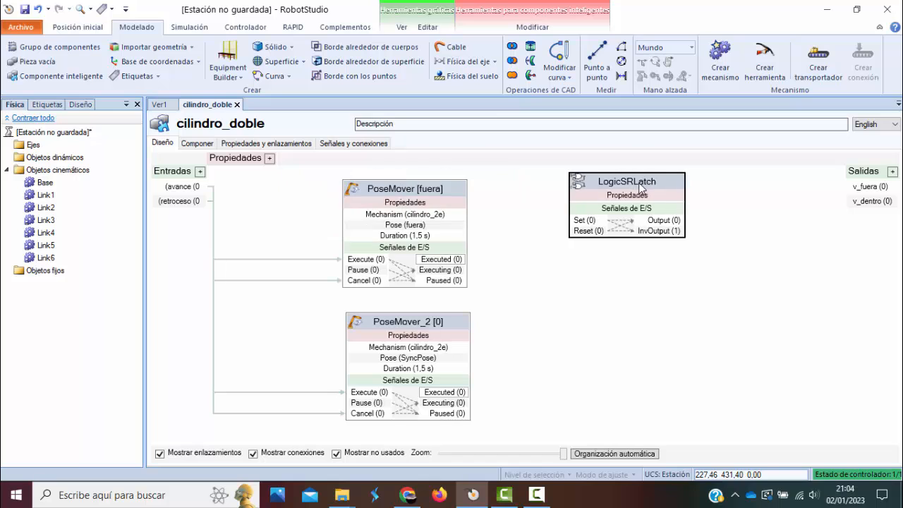
# Add a second LogicSRLatch component and place it below the first latch
pyautogui.rightClick(637, 307)
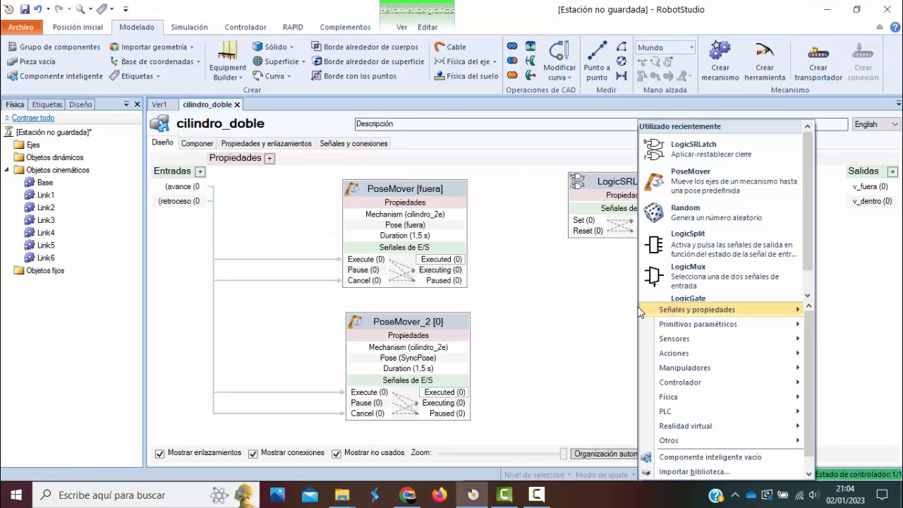
pyautogui.click(704, 151)
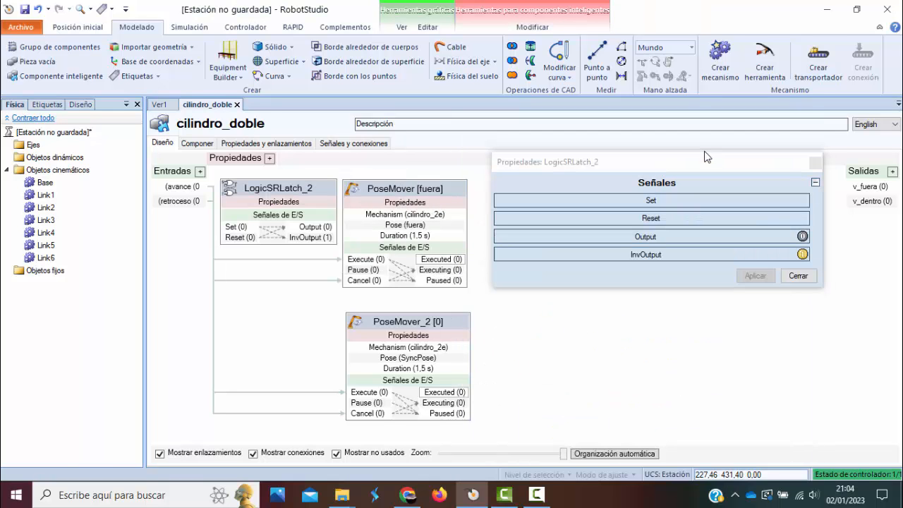
pyautogui.click(816, 163)
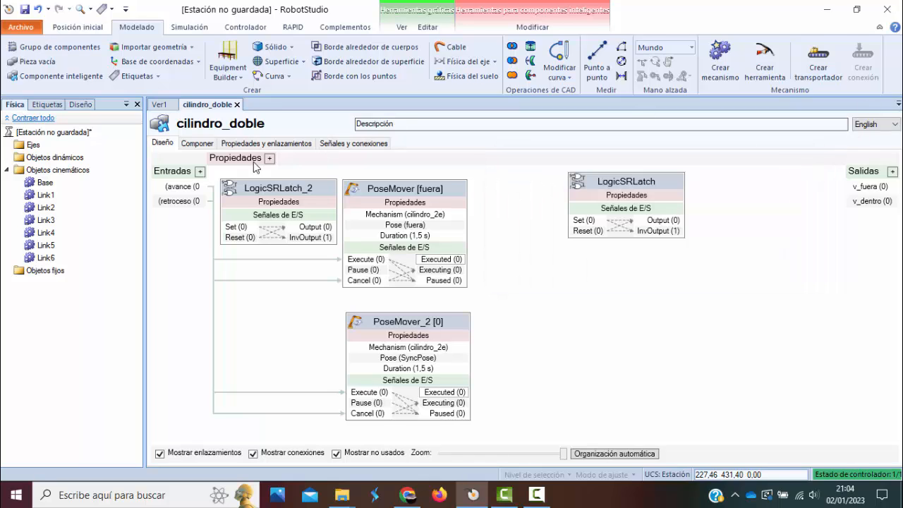
pyautogui.moveTo(282, 192); pyautogui.dragTo(633, 303)
pyautogui.click(761, 252)
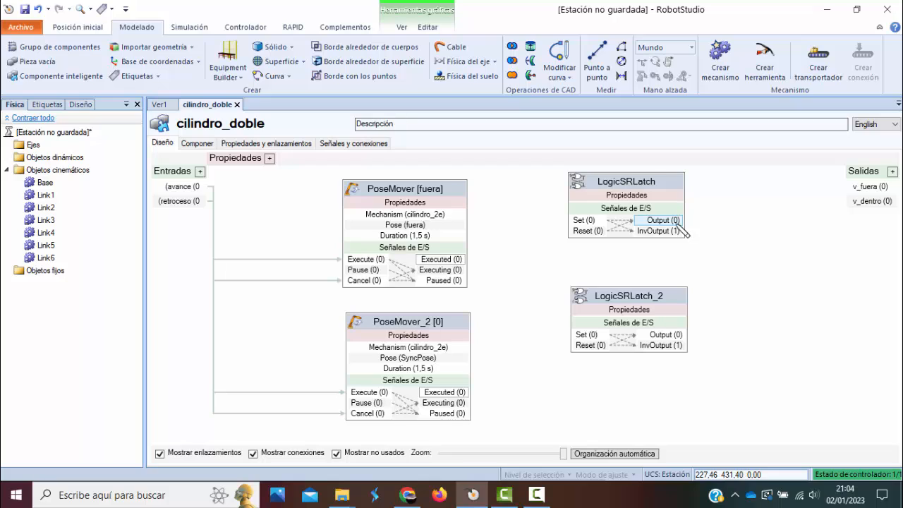
# Connect the first latch's Output to v_fuera and LogicSRLatch_2's Output to v_dentro, and space the two latches further apart
pyautogui.moveTo(677, 223); pyautogui.dragTo(855, 187)
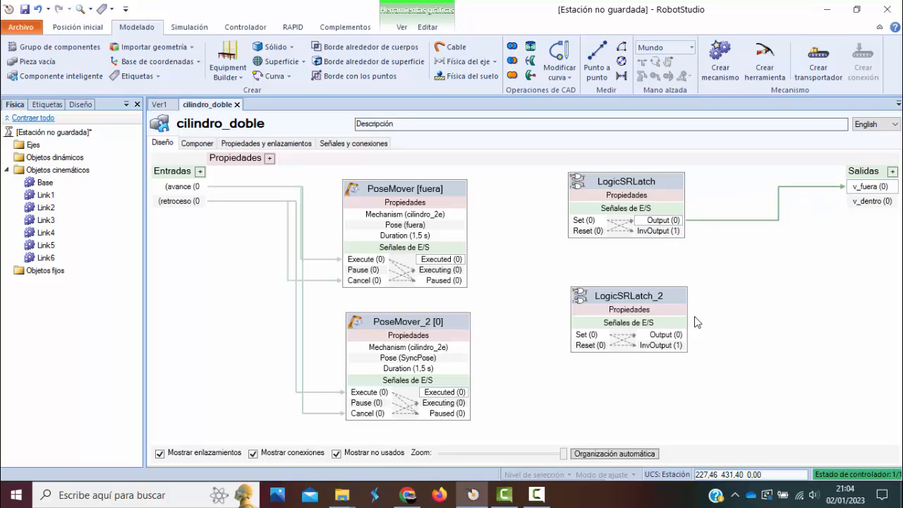
pyautogui.moveTo(675, 335); pyautogui.dragTo(855, 203)
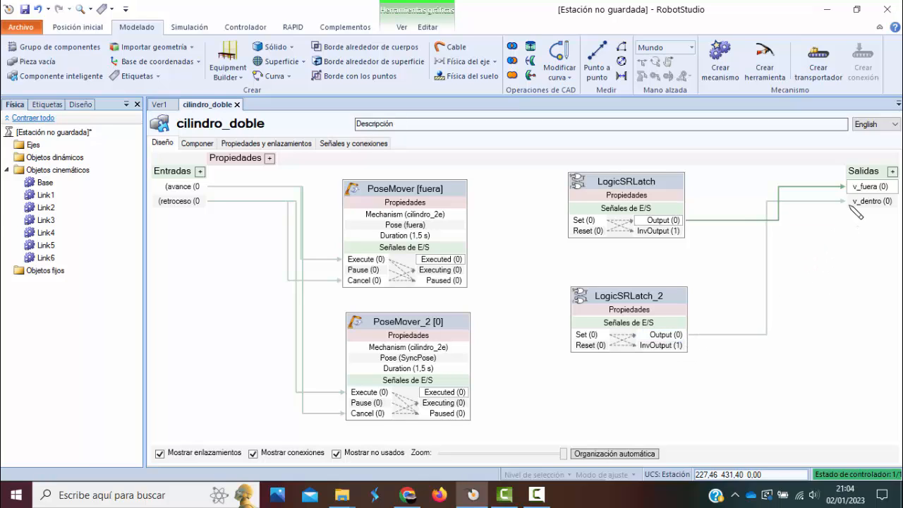
pyautogui.moveTo(624, 182); pyautogui.dragTo(597, 182)
pyautogui.moveTo(634, 299); pyautogui.dragTo(608, 333)
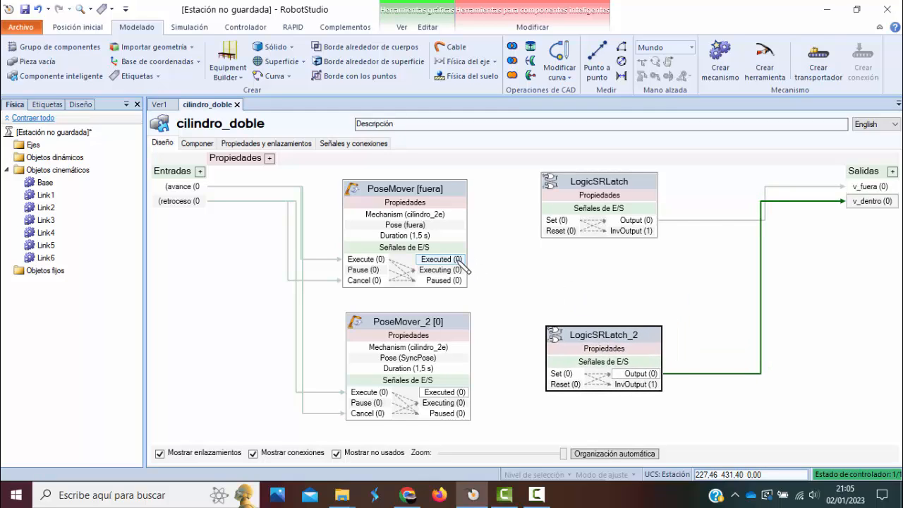
# Connect PoseMover [fuera] Executed to LogicSRLatch Set and LogicSRLatch_2 Reset, and PoseMover_2 Executed to LogicSRLatch_2 Set and LogicSRLatch Reset
pyautogui.moveTo(459, 259); pyautogui.dragTo(555, 221)
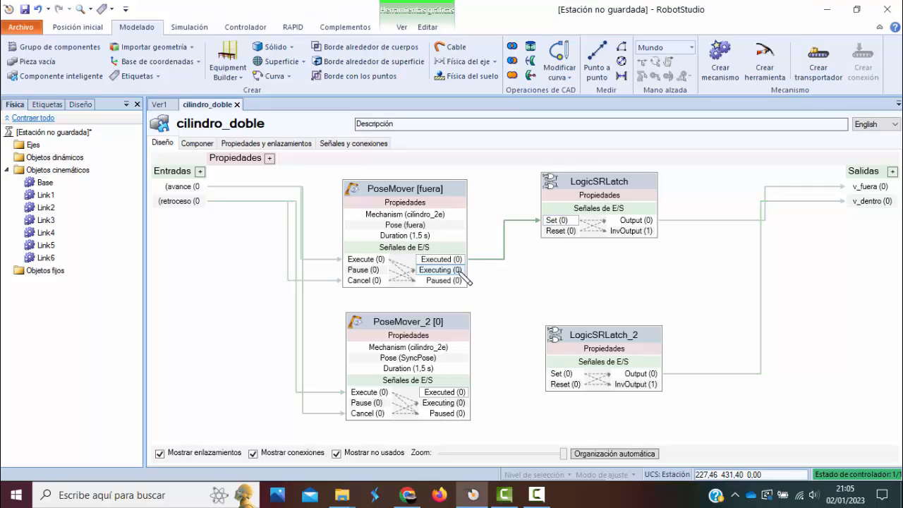
pyautogui.moveTo(466, 261); pyautogui.dragTo(553, 389)
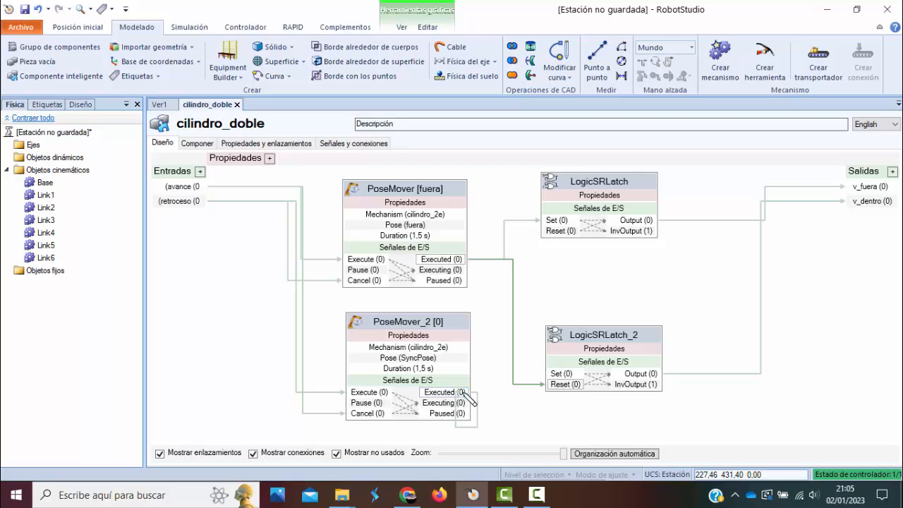
pyautogui.moveTo(466, 392); pyautogui.dragTo(550, 372)
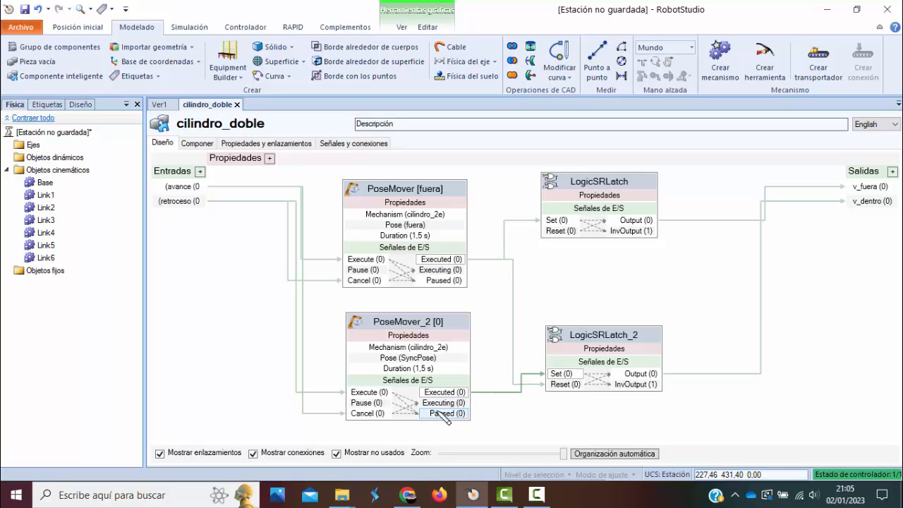
pyautogui.moveTo(496, 384); pyautogui.dragTo(550, 233)
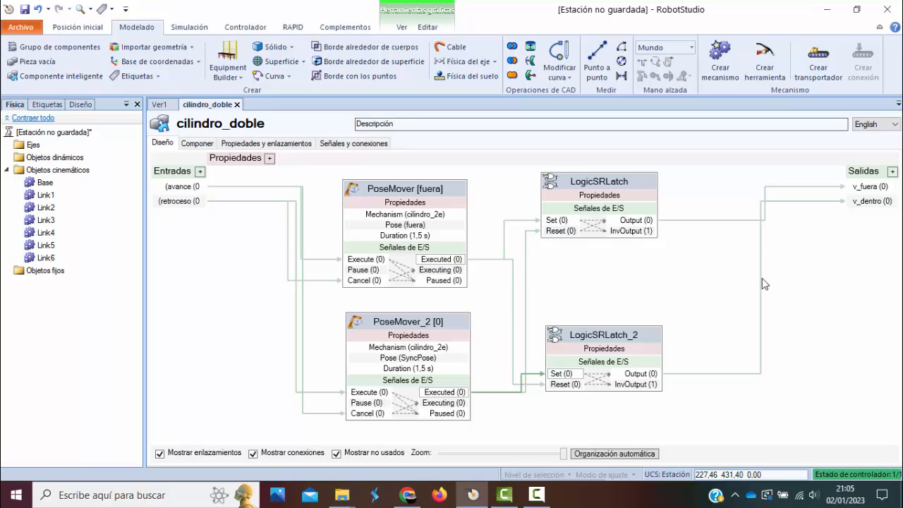
# Start the simulation in the Ver1 view and place the cilindro_doble properties where they do not cover the cylinder
pyautogui.click(160, 105)
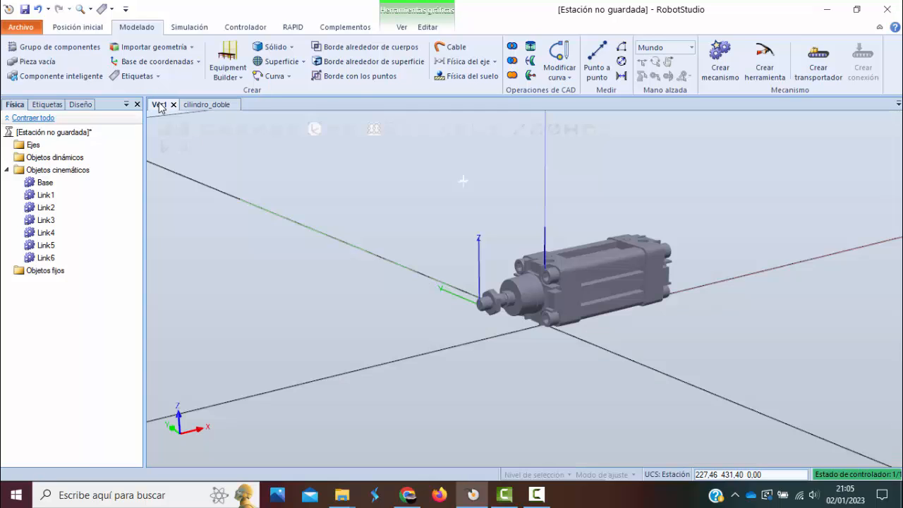
pyautogui.click(165, 147)
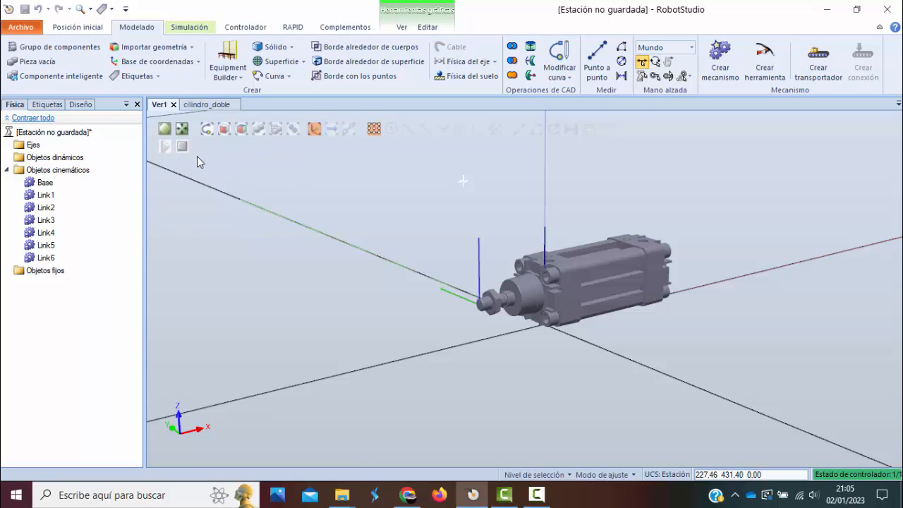
pyautogui.click(80, 105)
pyautogui.click(40, 180)
pyautogui.doubleClick(40, 181)
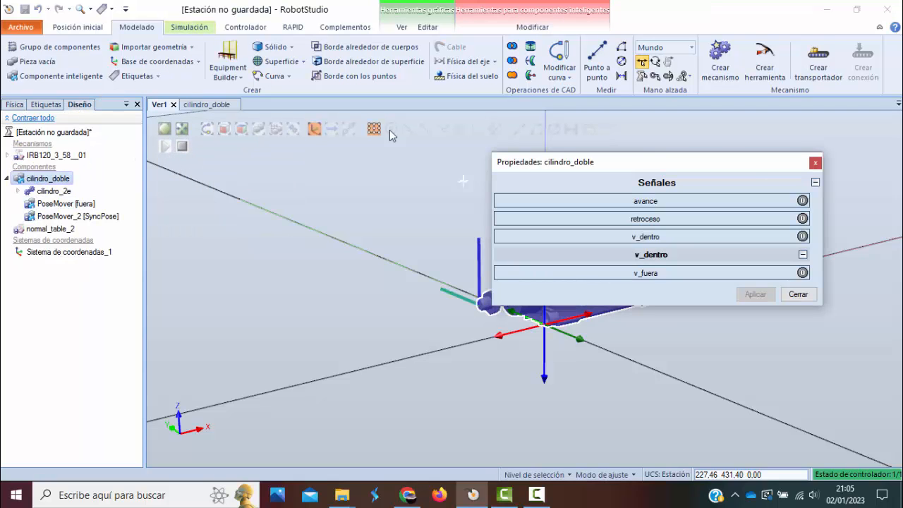
pyautogui.moveTo(749, 158); pyautogui.dragTo(216, 88)
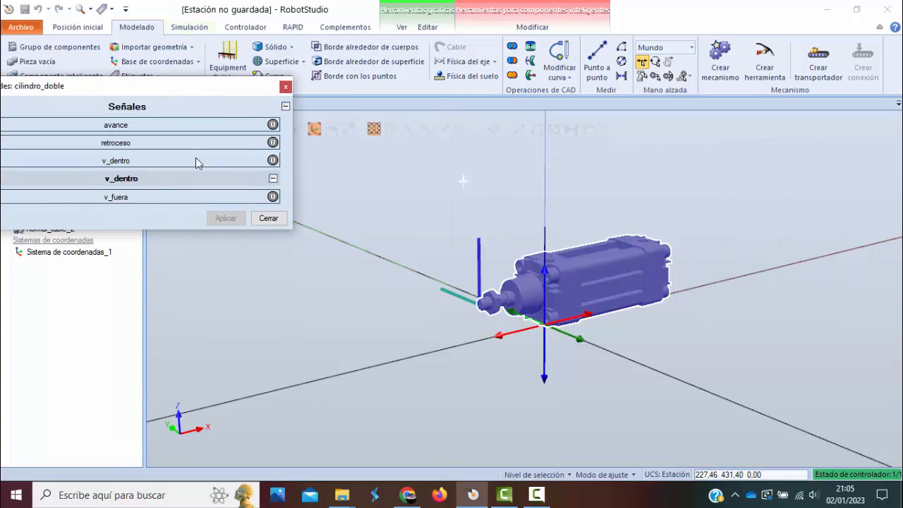
pyautogui.moveTo(160, 89)
pyautogui.mouseDown()
pyautogui.moveTo(188, 77)
pyautogui.moveTo(166, 81)
pyautogui.mouseUp()
# Test the latched output signals by switching avance on and off and activating retroceso
pyautogui.click(161, 118)
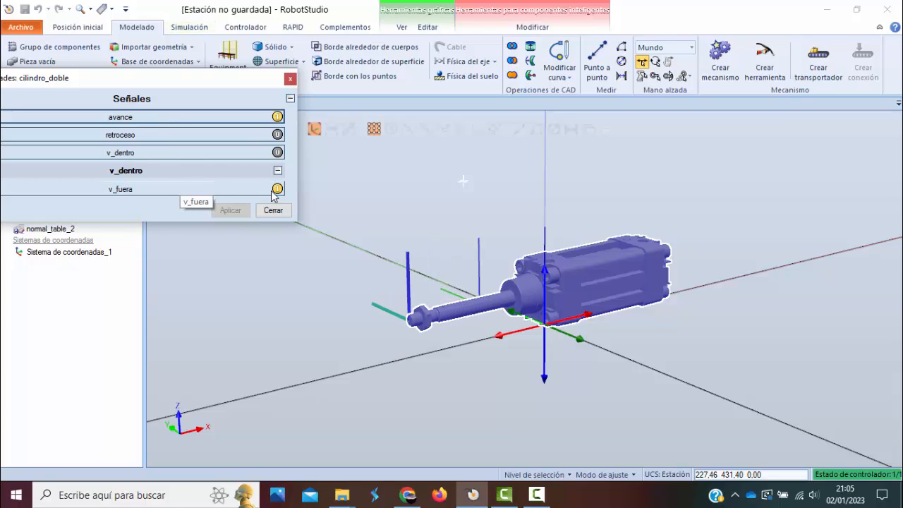
pyautogui.click(176, 114)
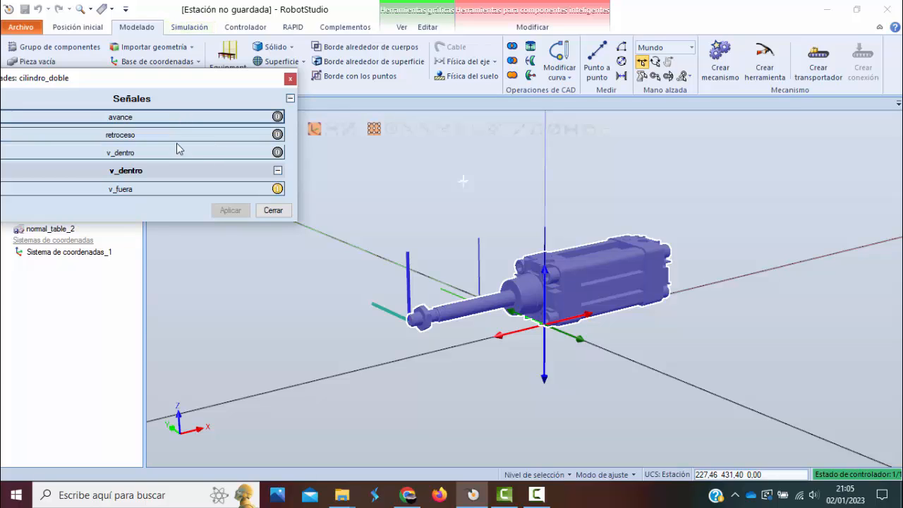
pyautogui.click(93, 136)
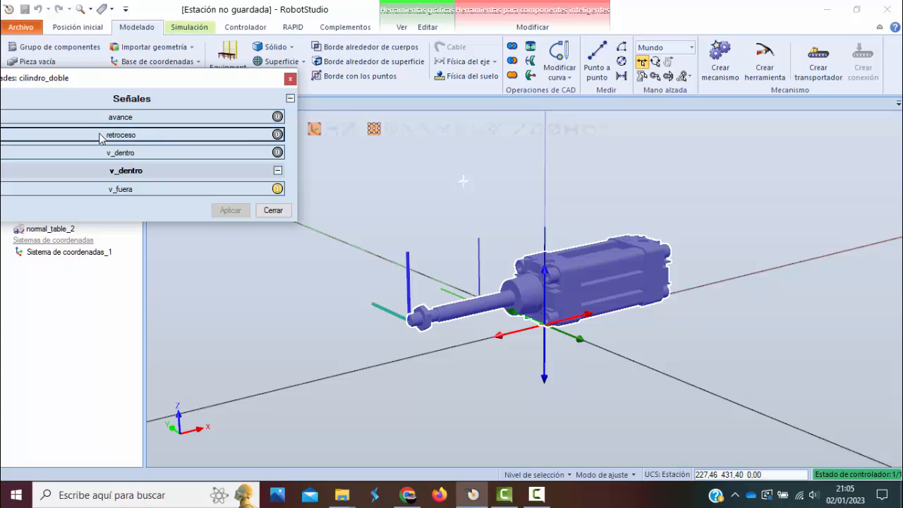